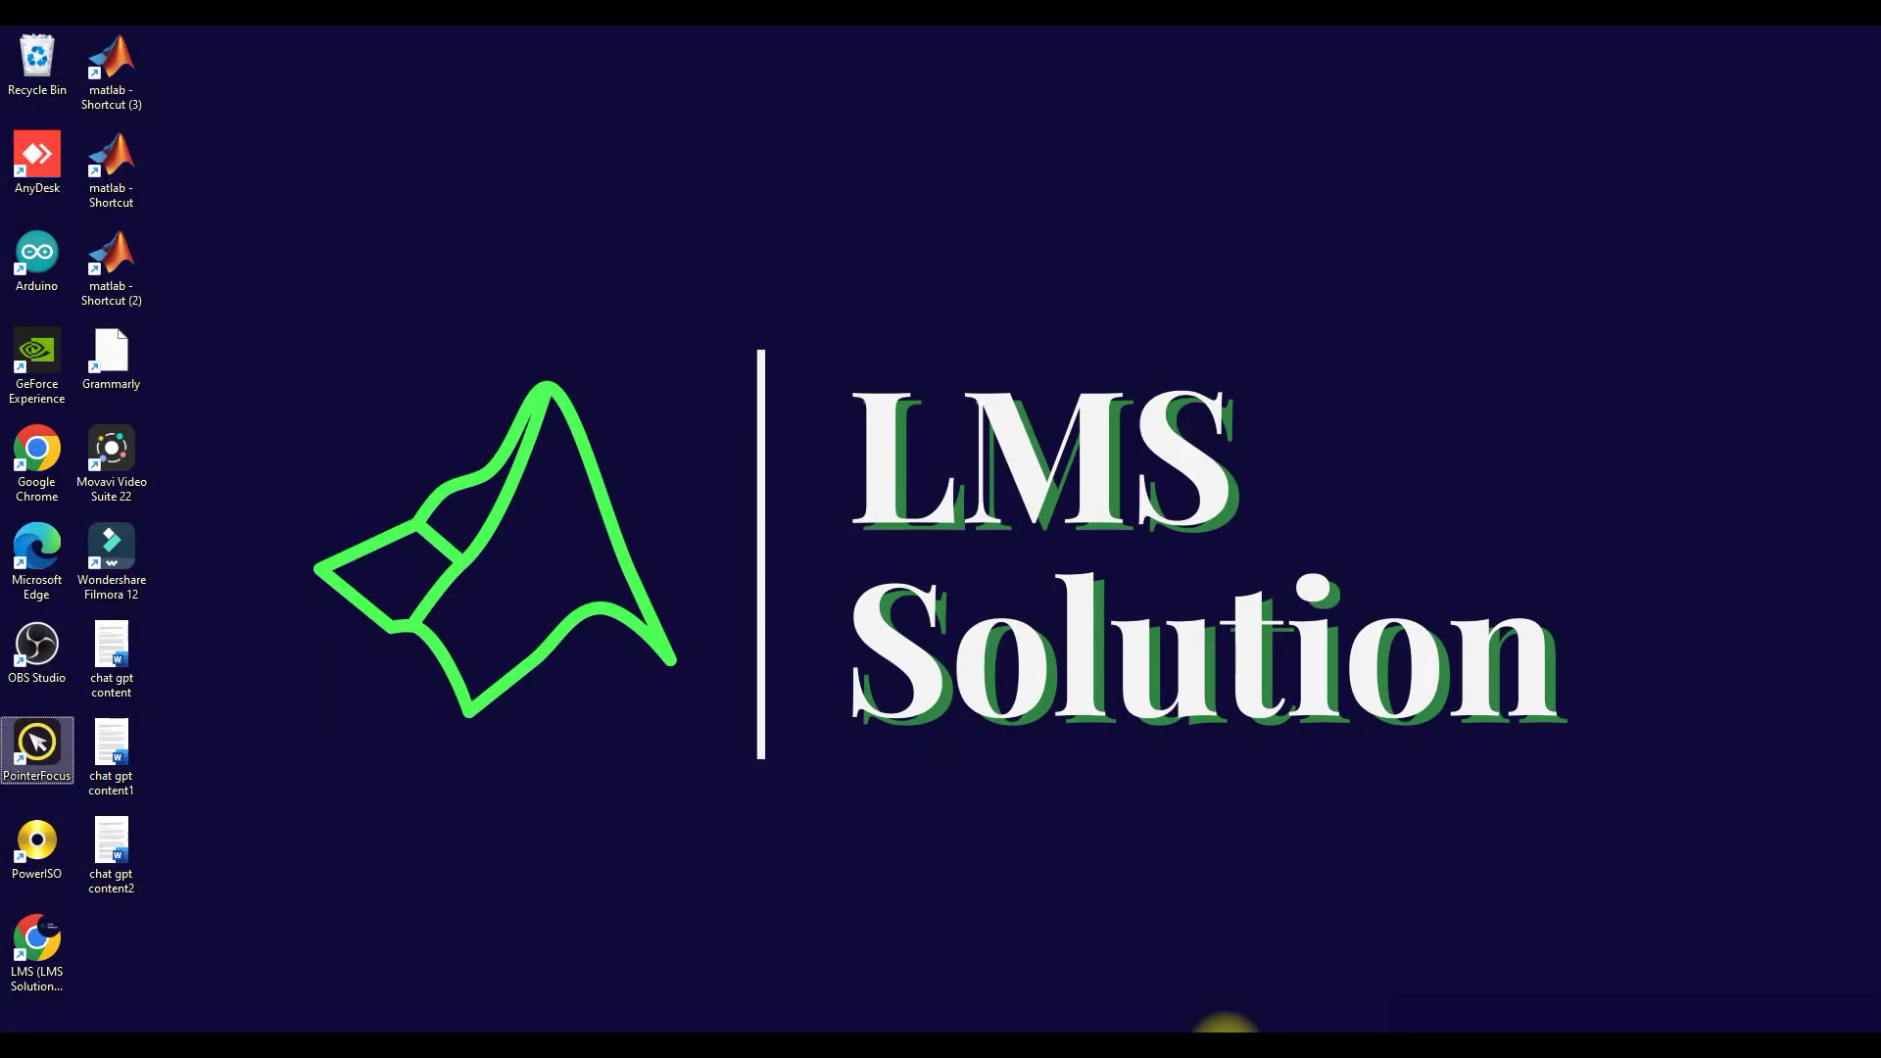
- Switch to the pvwindbatterynn model in Simulink
{"action": "mouse_move", "coordinate": [1222, 1026]}
{"action": "left_click", "coordinate": [1121, 986]}
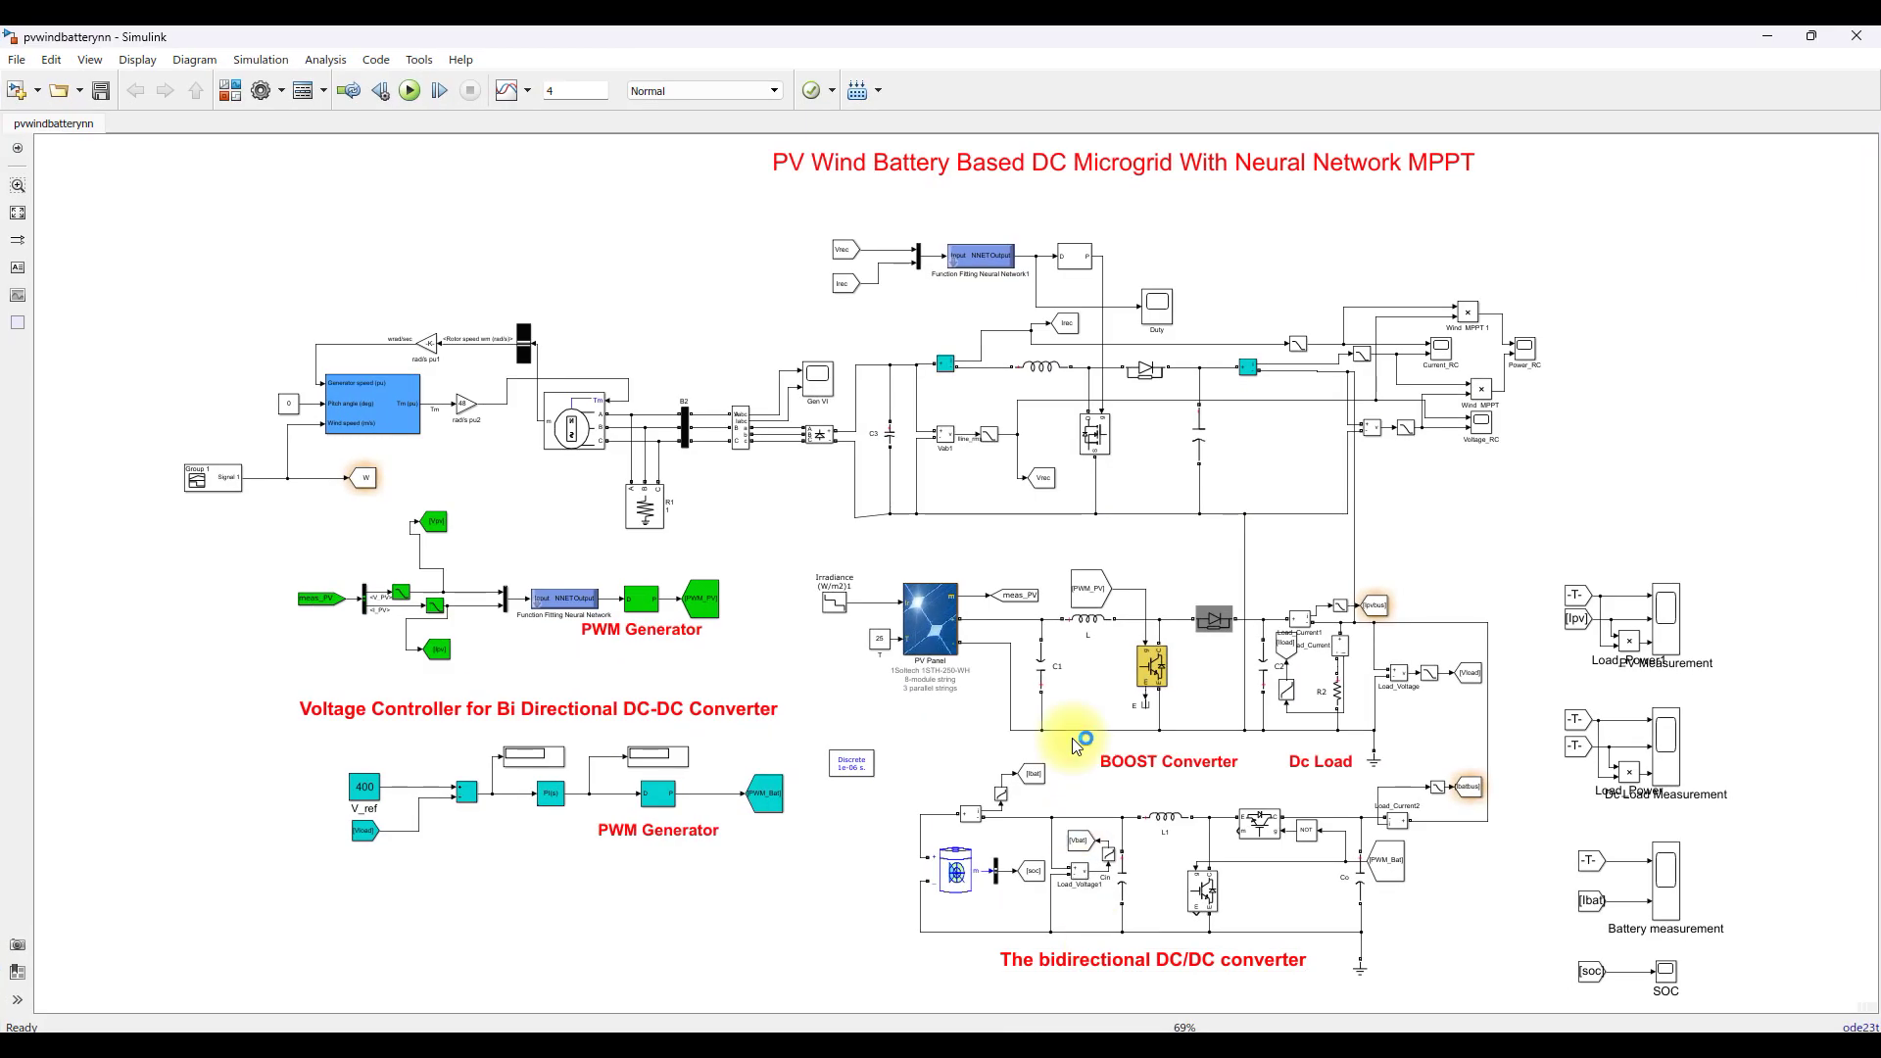
{"action": "left_click", "coordinate": [329, 292]}
- Tick the wind turbine, generator and rectifier with the screen pen, circle the wind-side converter circuit, and clear the marks
{"action": "key", "text": "F9"}
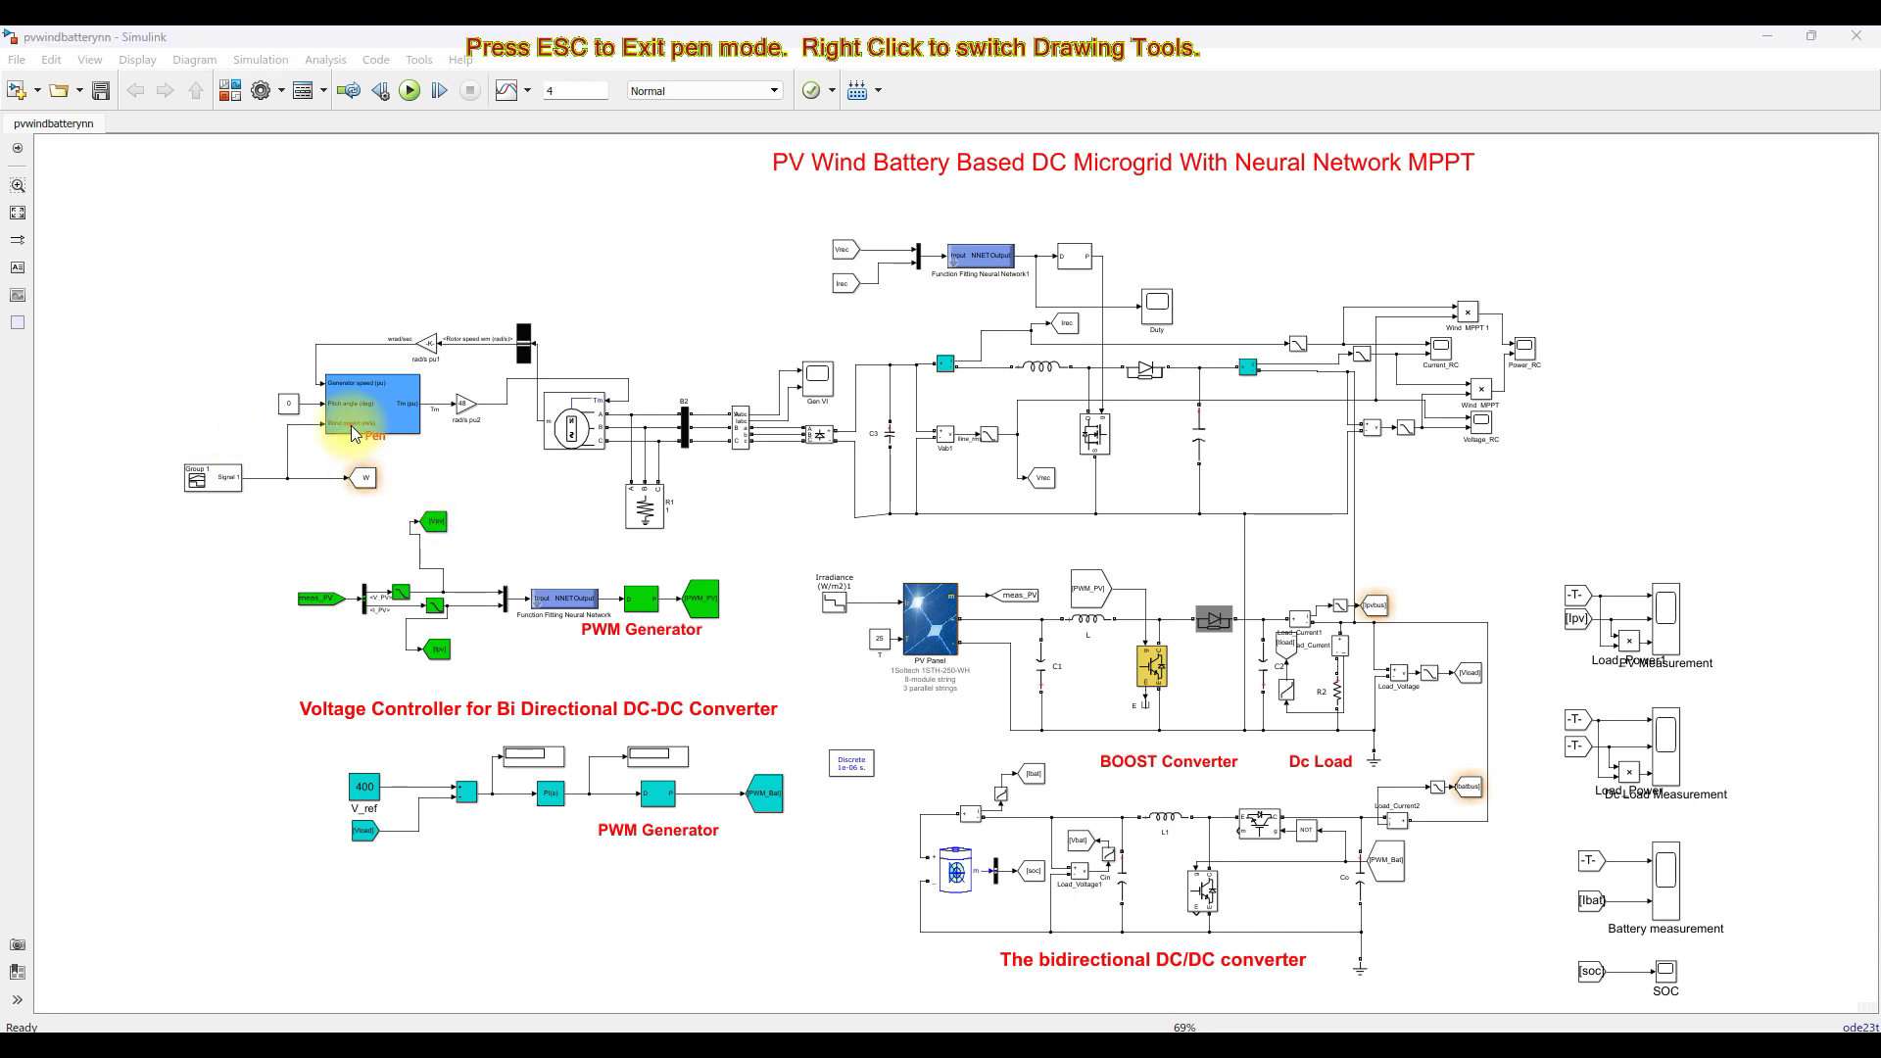
{"action": "left_click_drag", "start_coordinate": [355, 432], "coordinate": [423, 401]}
{"action": "mouse_move", "coordinate": [558, 423]}
{"action": "left_mouse_down"}
{"action": "mouse_move", "coordinate": [588, 463]}
{"action": "mouse_move", "coordinate": [625, 407]}
{"action": "left_mouse_up"}
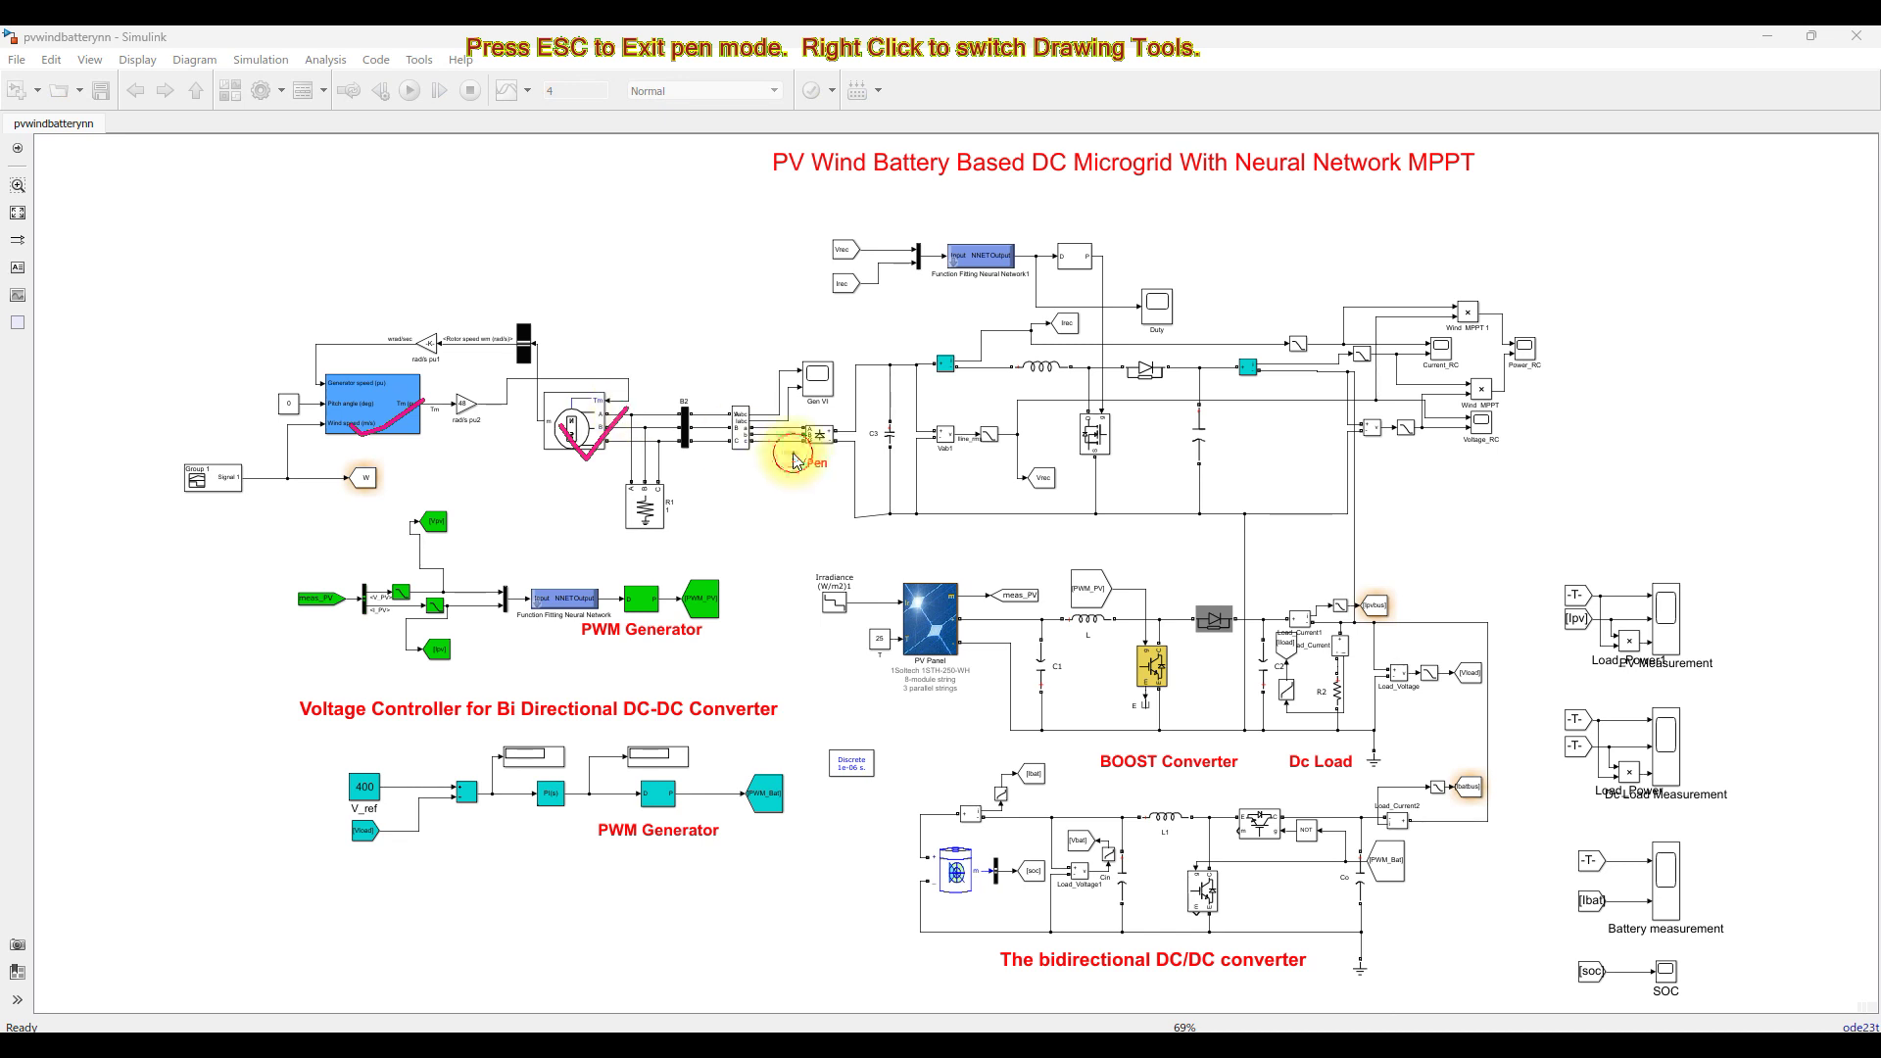
{"action": "left_click_drag", "start_coordinate": [780, 448], "coordinate": [841, 423]}
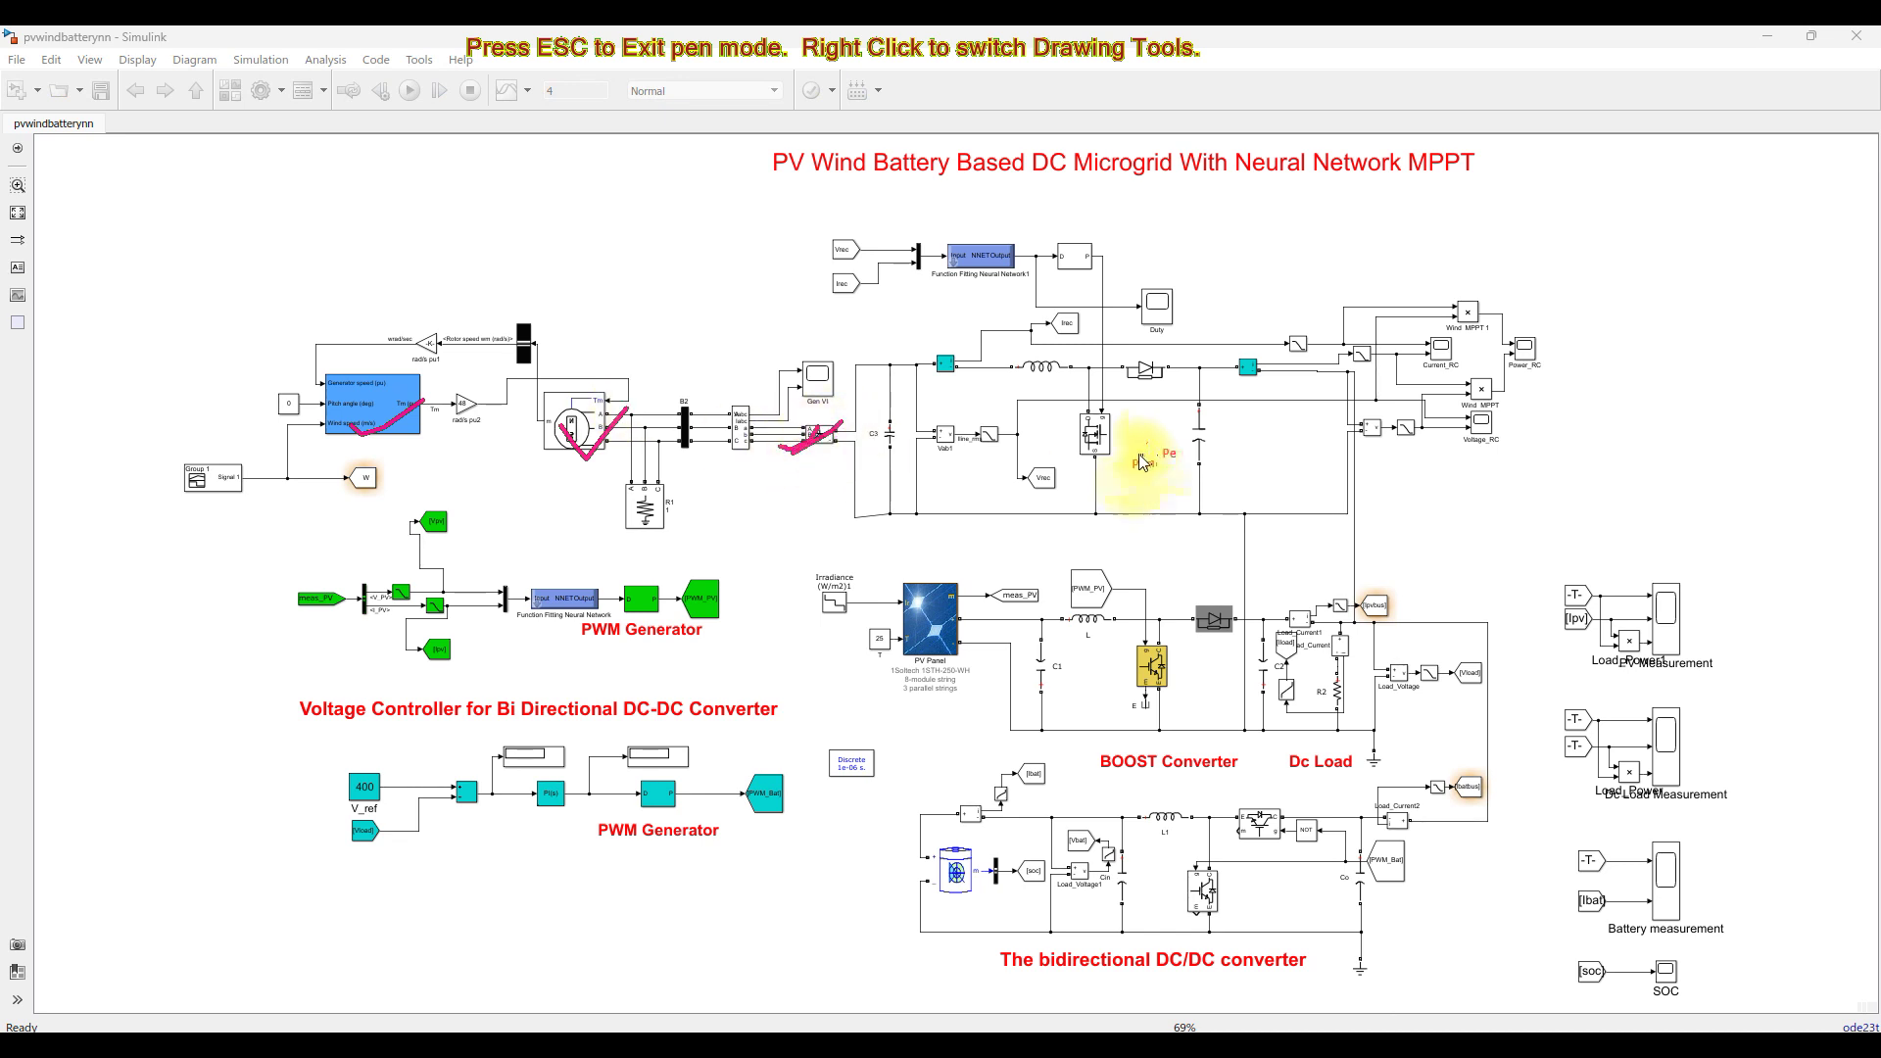
{"action": "mouse_move", "coordinate": [1094, 361]}
{"action": "left_mouse_down"}
{"action": "mouse_move", "coordinate": [905, 355]}
{"action": "mouse_move", "coordinate": [896, 454]}
{"action": "mouse_move", "coordinate": [1067, 555]}
{"action": "mouse_move", "coordinate": [1316, 516]}
{"action": "mouse_move", "coordinate": [1317, 441]}
{"action": "mouse_move", "coordinate": [1074, 353]}
{"action": "left_mouse_up"}
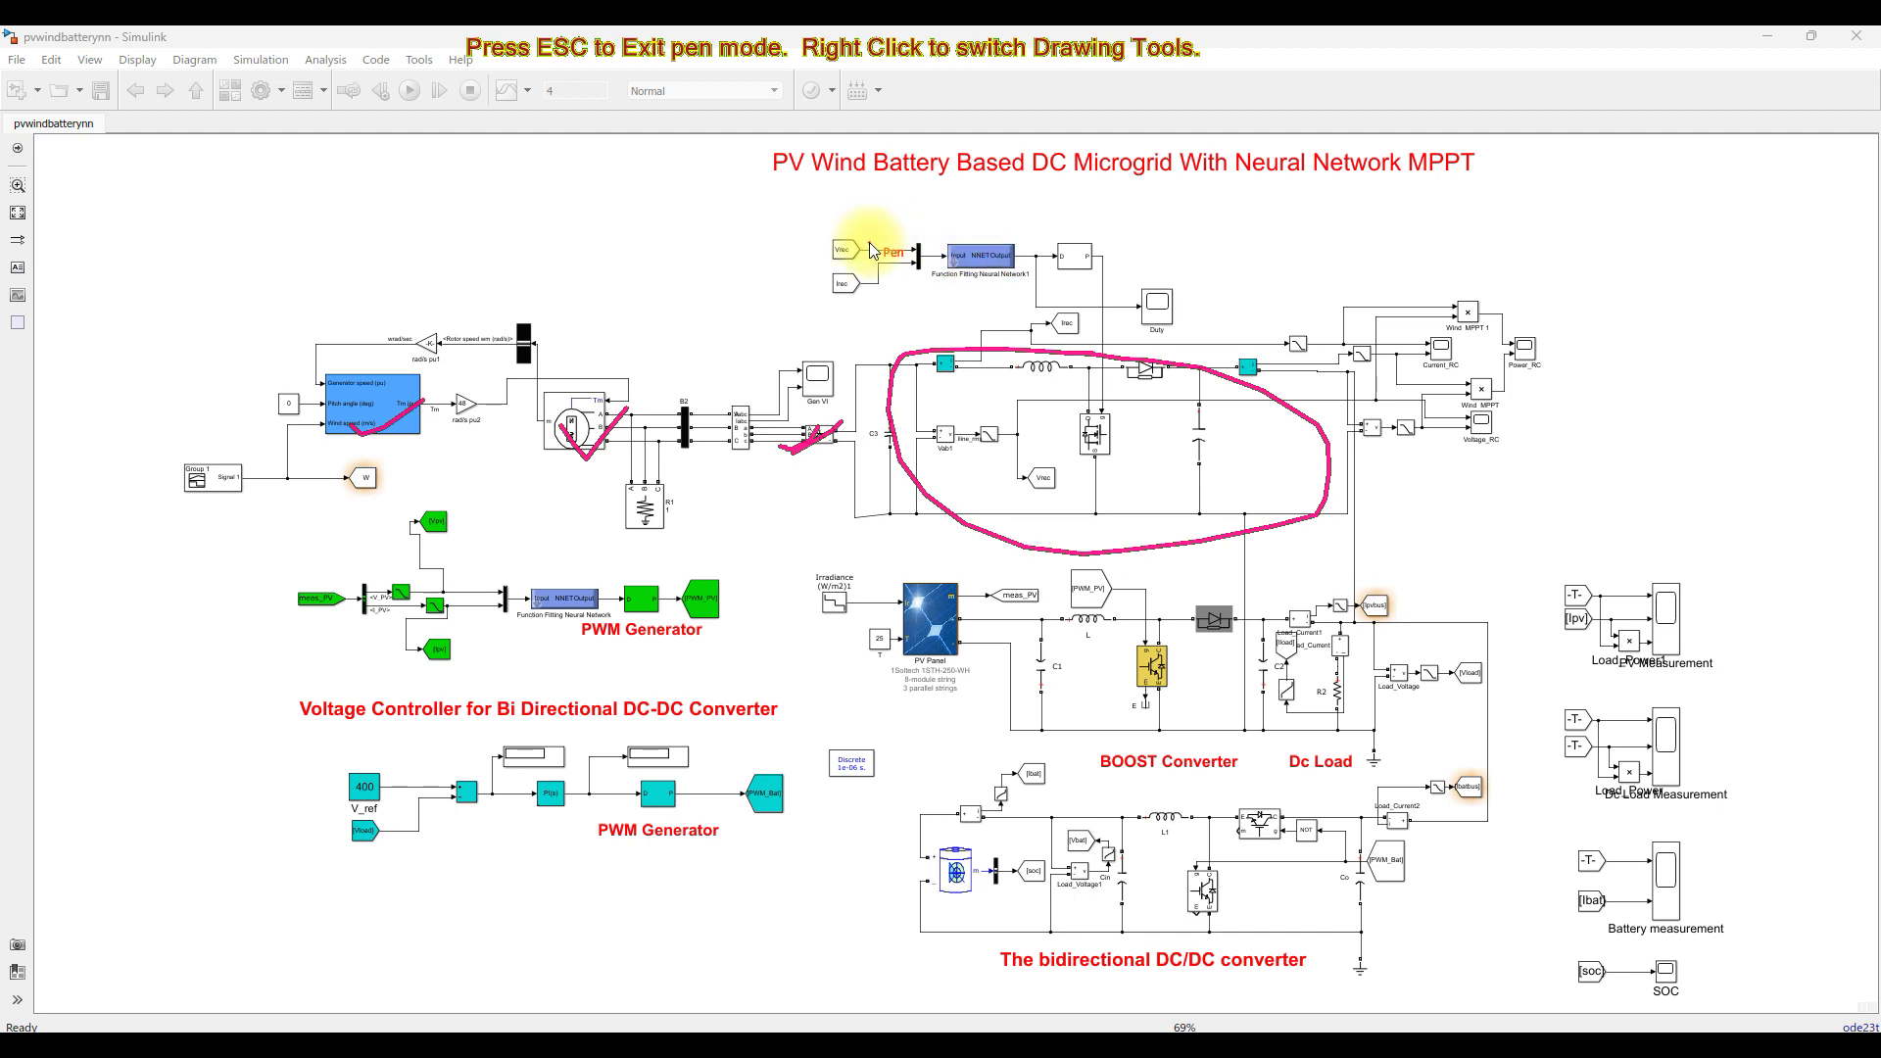
{"action": "key", "text": "Escape"}
- Trace Vrec and Irec to the wind neural network's inputs with the screen pen, and mark its output and the PWM block
{"action": "scroll", "coordinate": [868, 243], "scroll_direction": "up", "scroll_amount": 4}
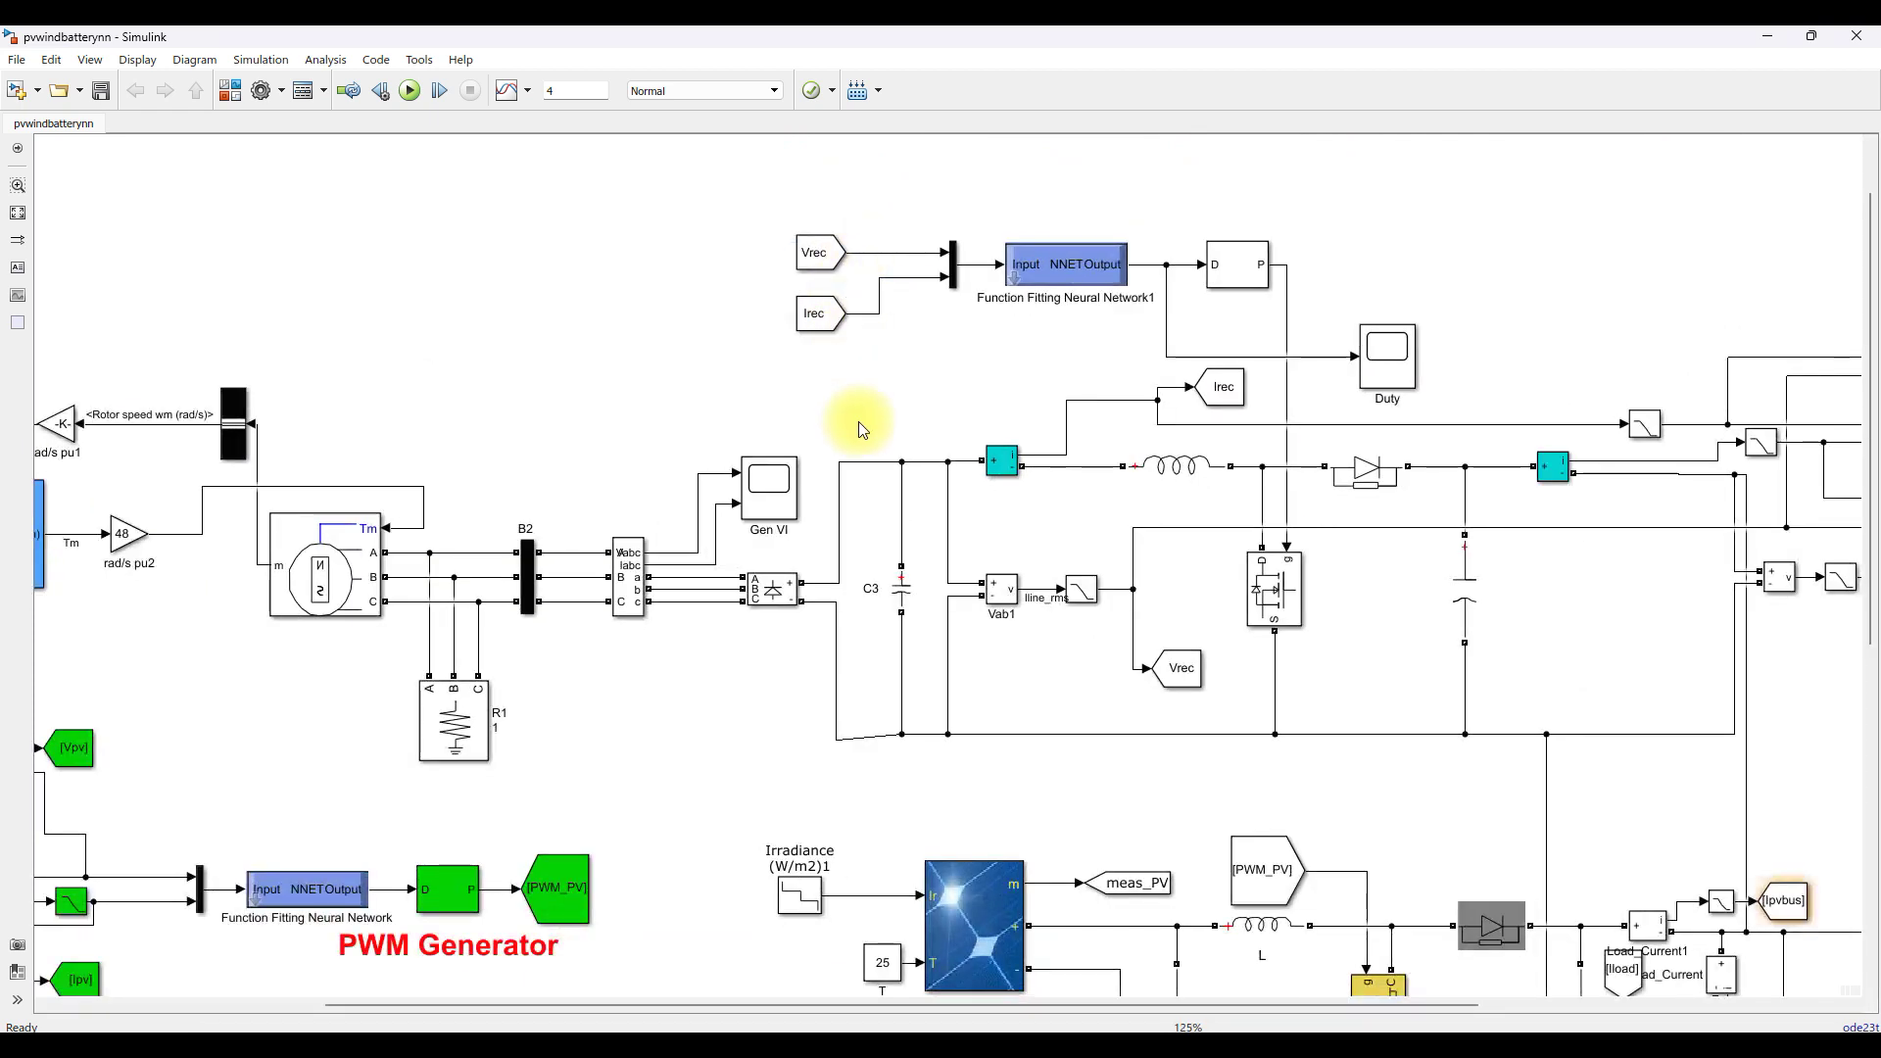
{"action": "key", "text": "F9"}
{"action": "mouse_move", "coordinate": [1186, 632]}
{"action": "left_mouse_down"}
{"action": "mouse_move", "coordinate": [1031, 422]}
{"action": "mouse_move", "coordinate": [906, 274]}
{"action": "left_mouse_up"}
{"action": "mouse_move", "coordinate": [1095, 438]}
{"action": "left_mouse_down"}
{"action": "mouse_move", "coordinate": [864, 316]}
{"action": "mouse_move", "coordinate": [858, 333]}
{"action": "mouse_move", "coordinate": [878, 331]}
{"action": "left_mouse_up"}
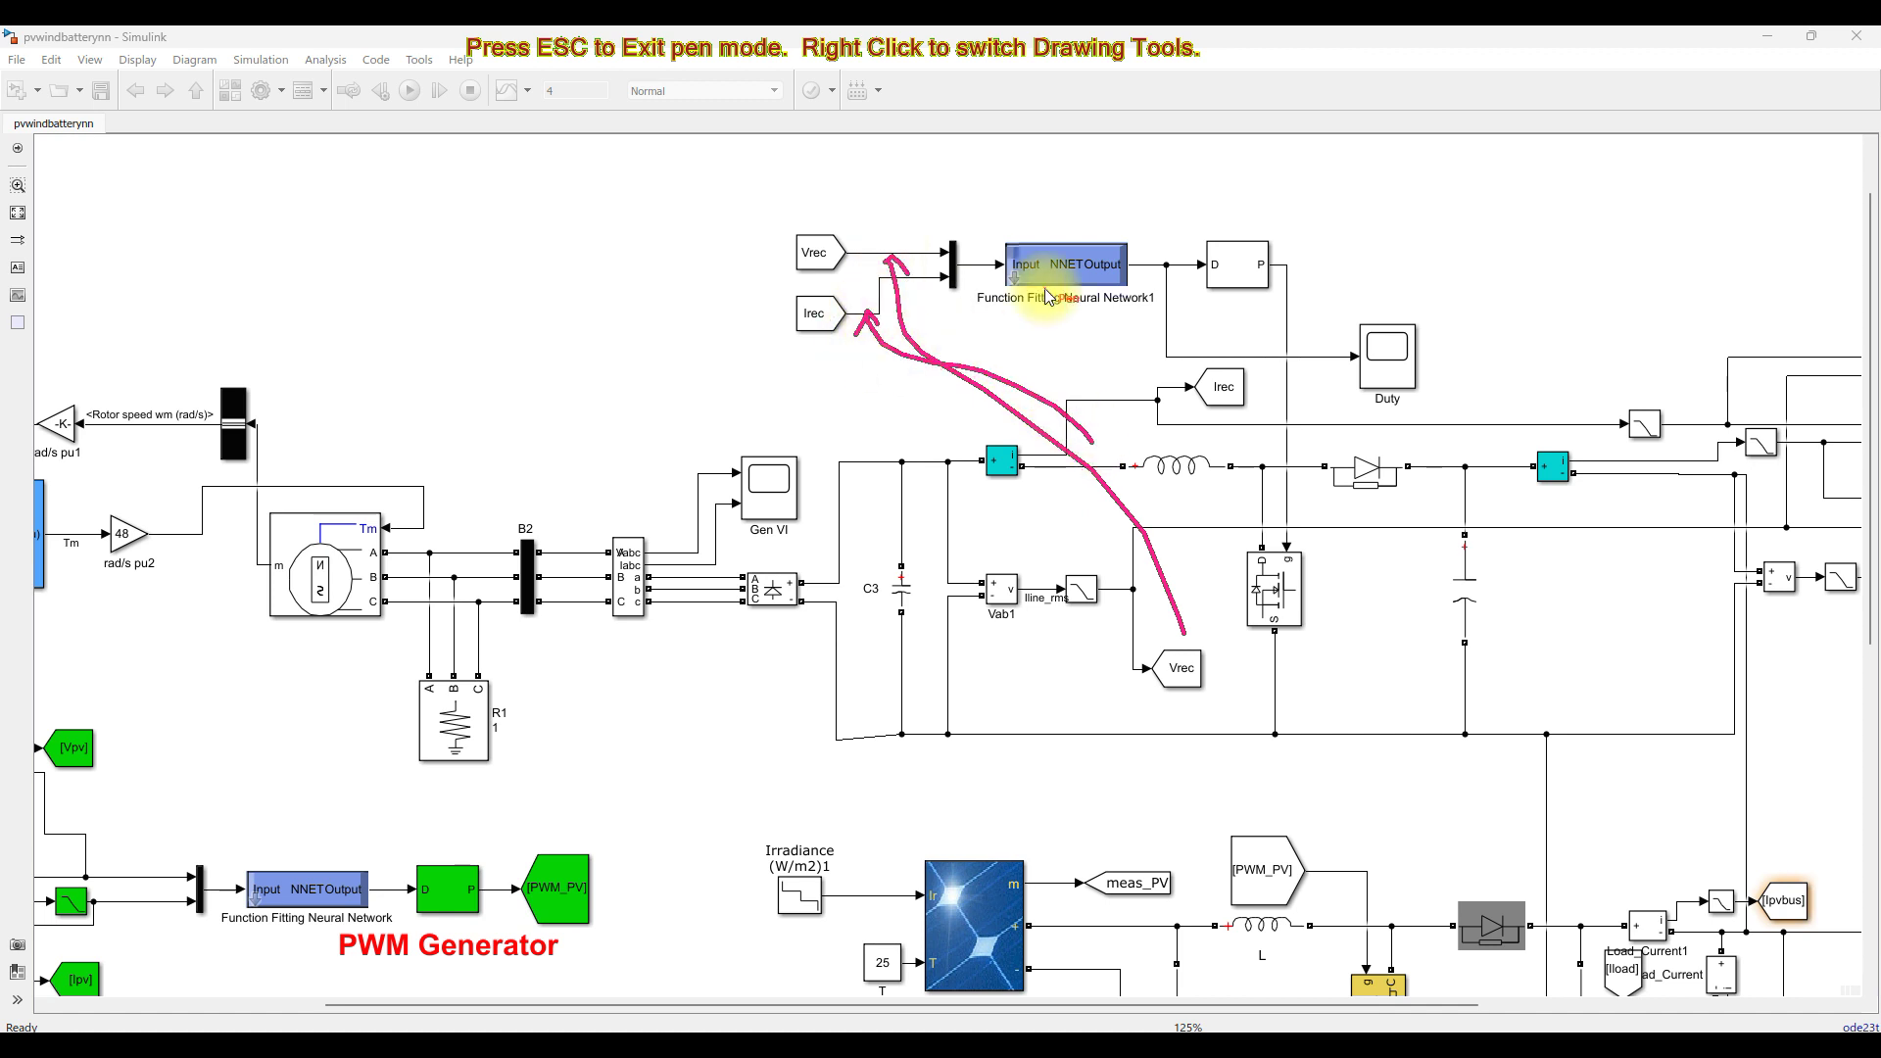
{"action": "left_click_drag", "start_coordinate": [1172, 228], "coordinate": [1172, 257]}
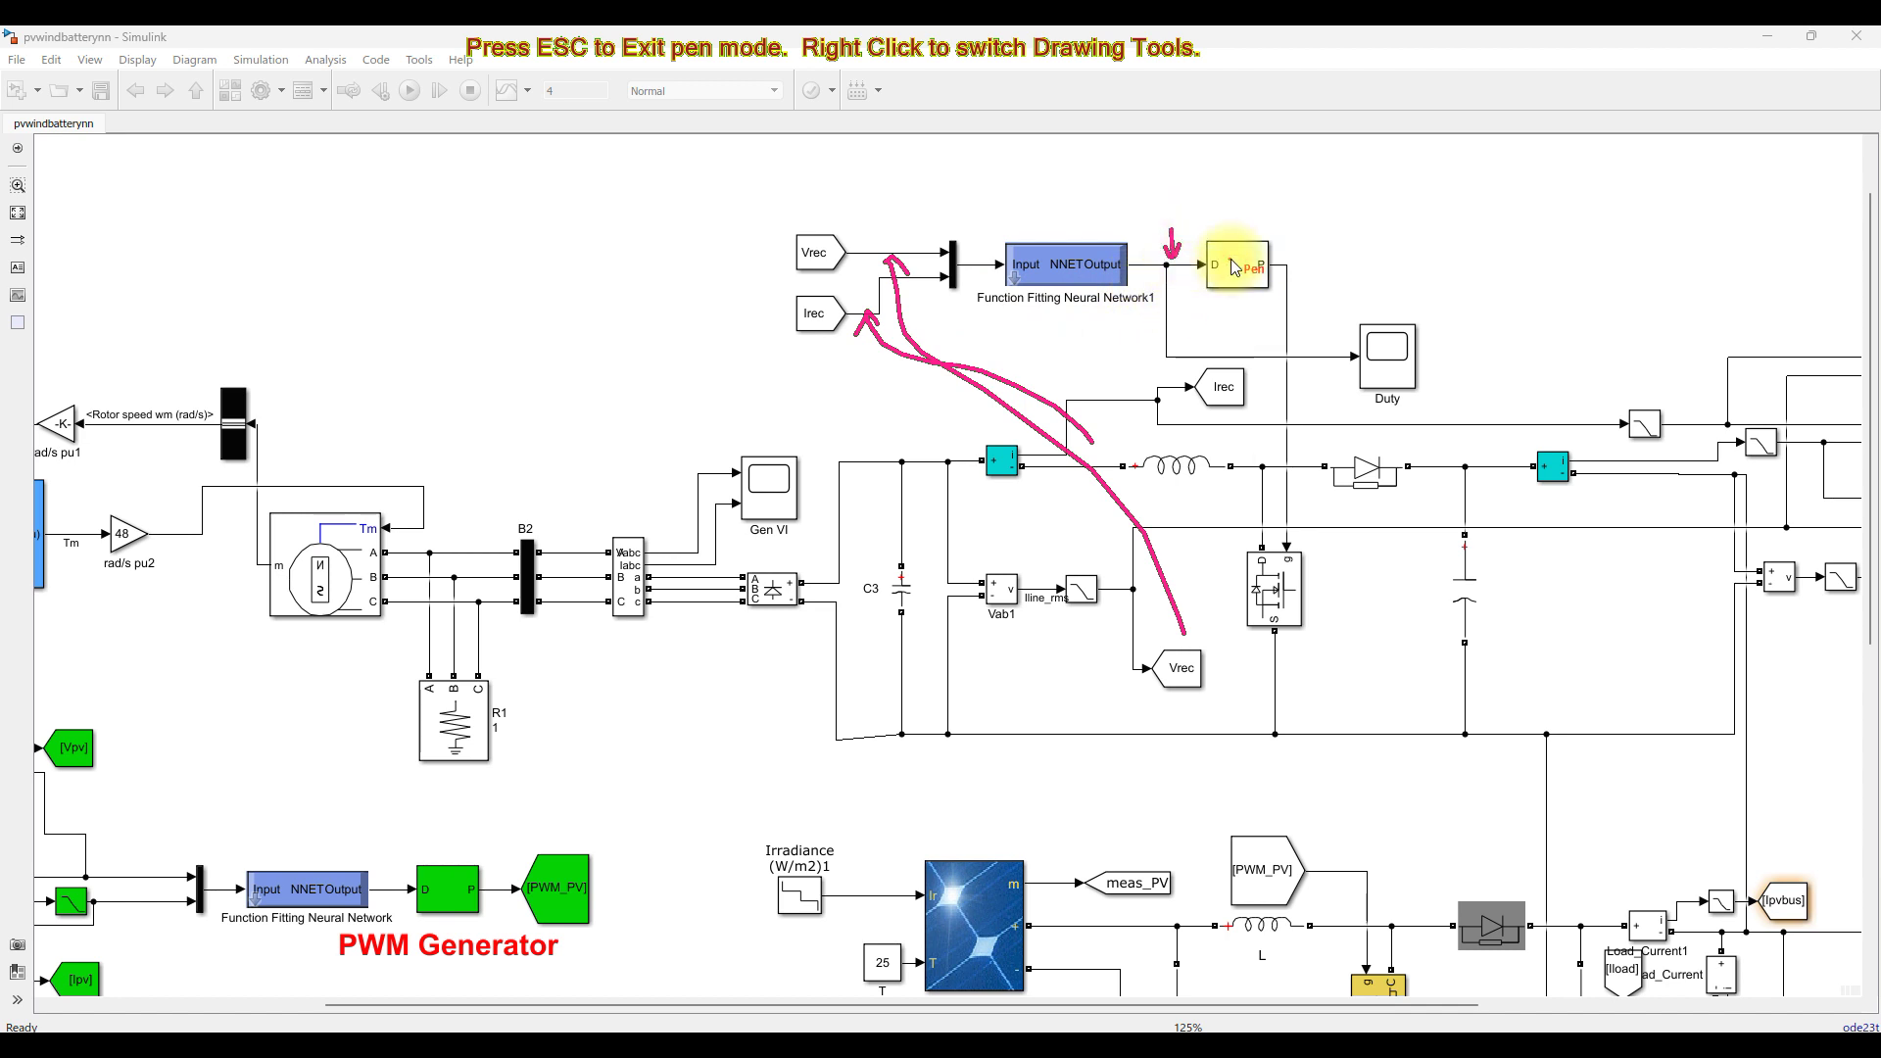
{"action": "mouse_move", "coordinate": [1270, 214]}
{"action": "left_mouse_down"}
{"action": "mouse_move", "coordinate": [1180, 251]}
{"action": "mouse_move", "coordinate": [1224, 315]}
{"action": "mouse_move", "coordinate": [1277, 306]}
{"action": "mouse_move", "coordinate": [1275, 218]}
{"action": "left_mouse_up"}
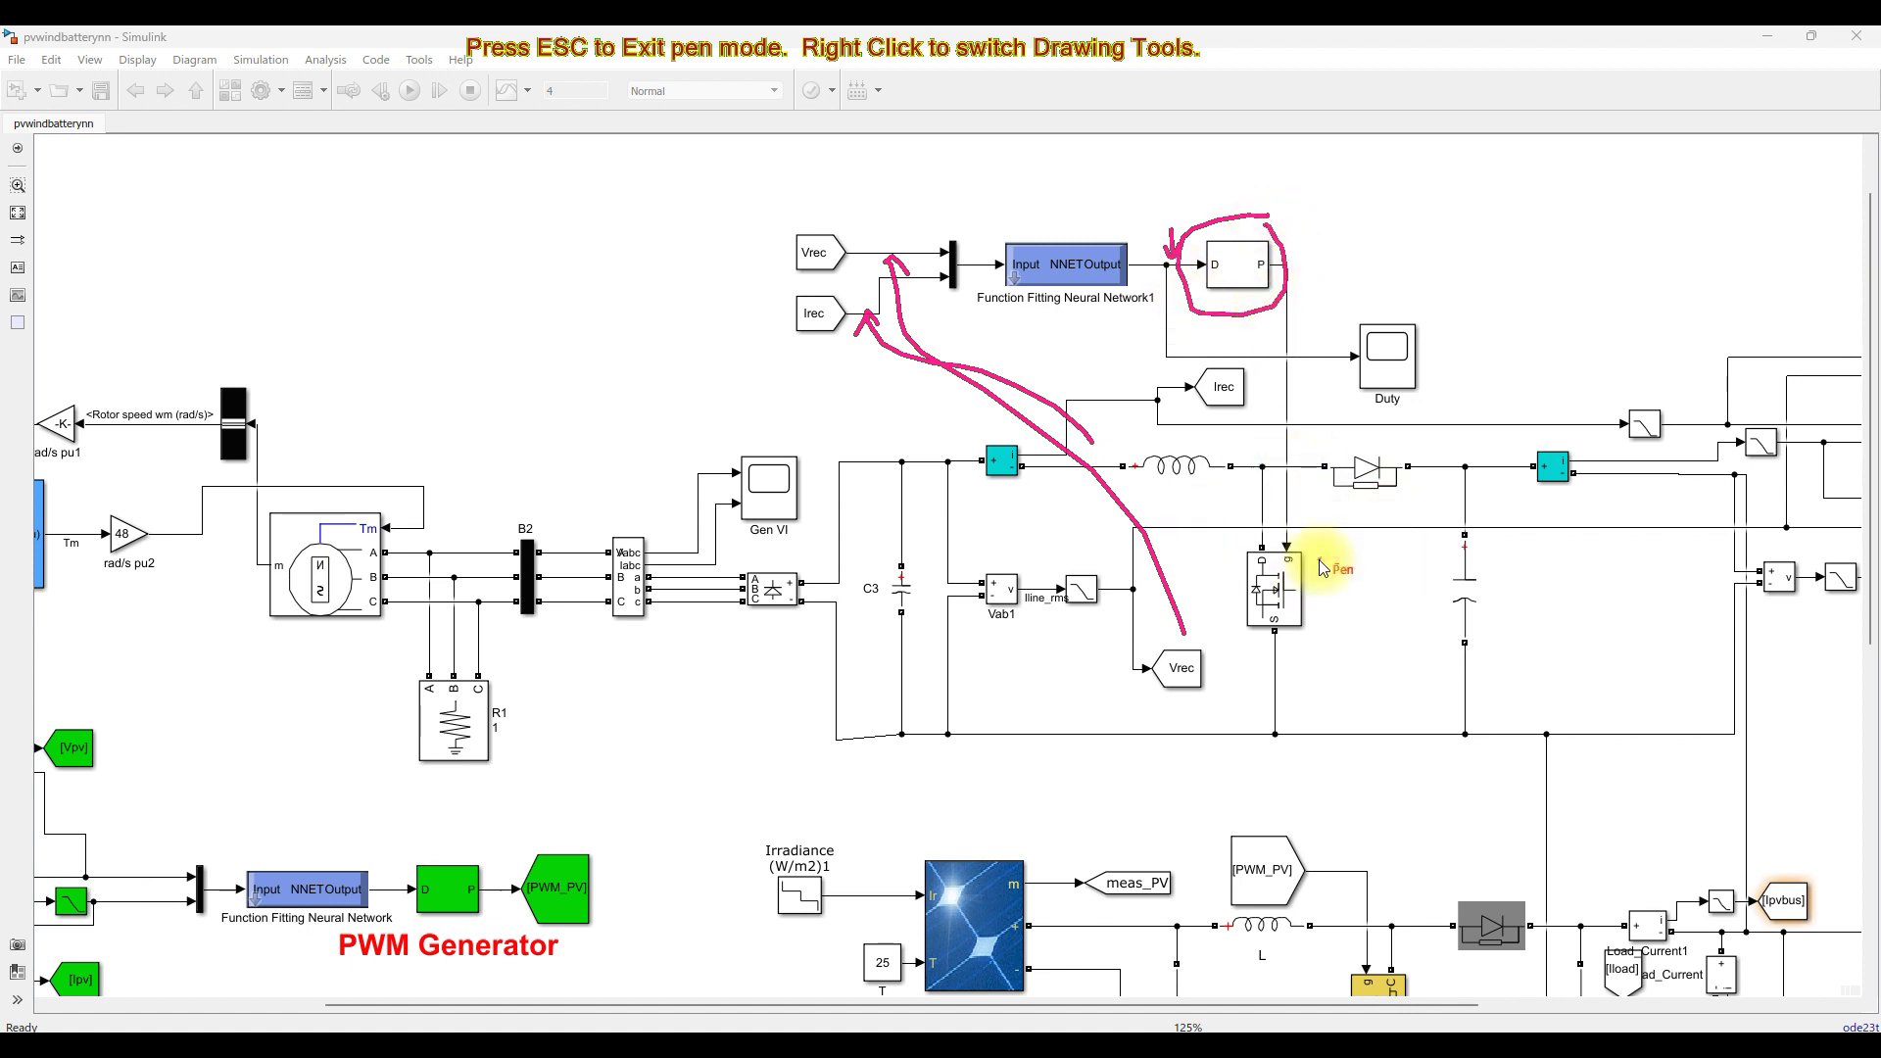
{"action": "key", "text": "Escape"}
- Inspect the nominal mechanical output power in the Wind Turbine block's parameters and close them
{"action": "left_click_drag", "start_coordinate": [660, 1006], "coordinate": [405, 999]}
{"action": "left_click", "coordinate": [369, 561]}
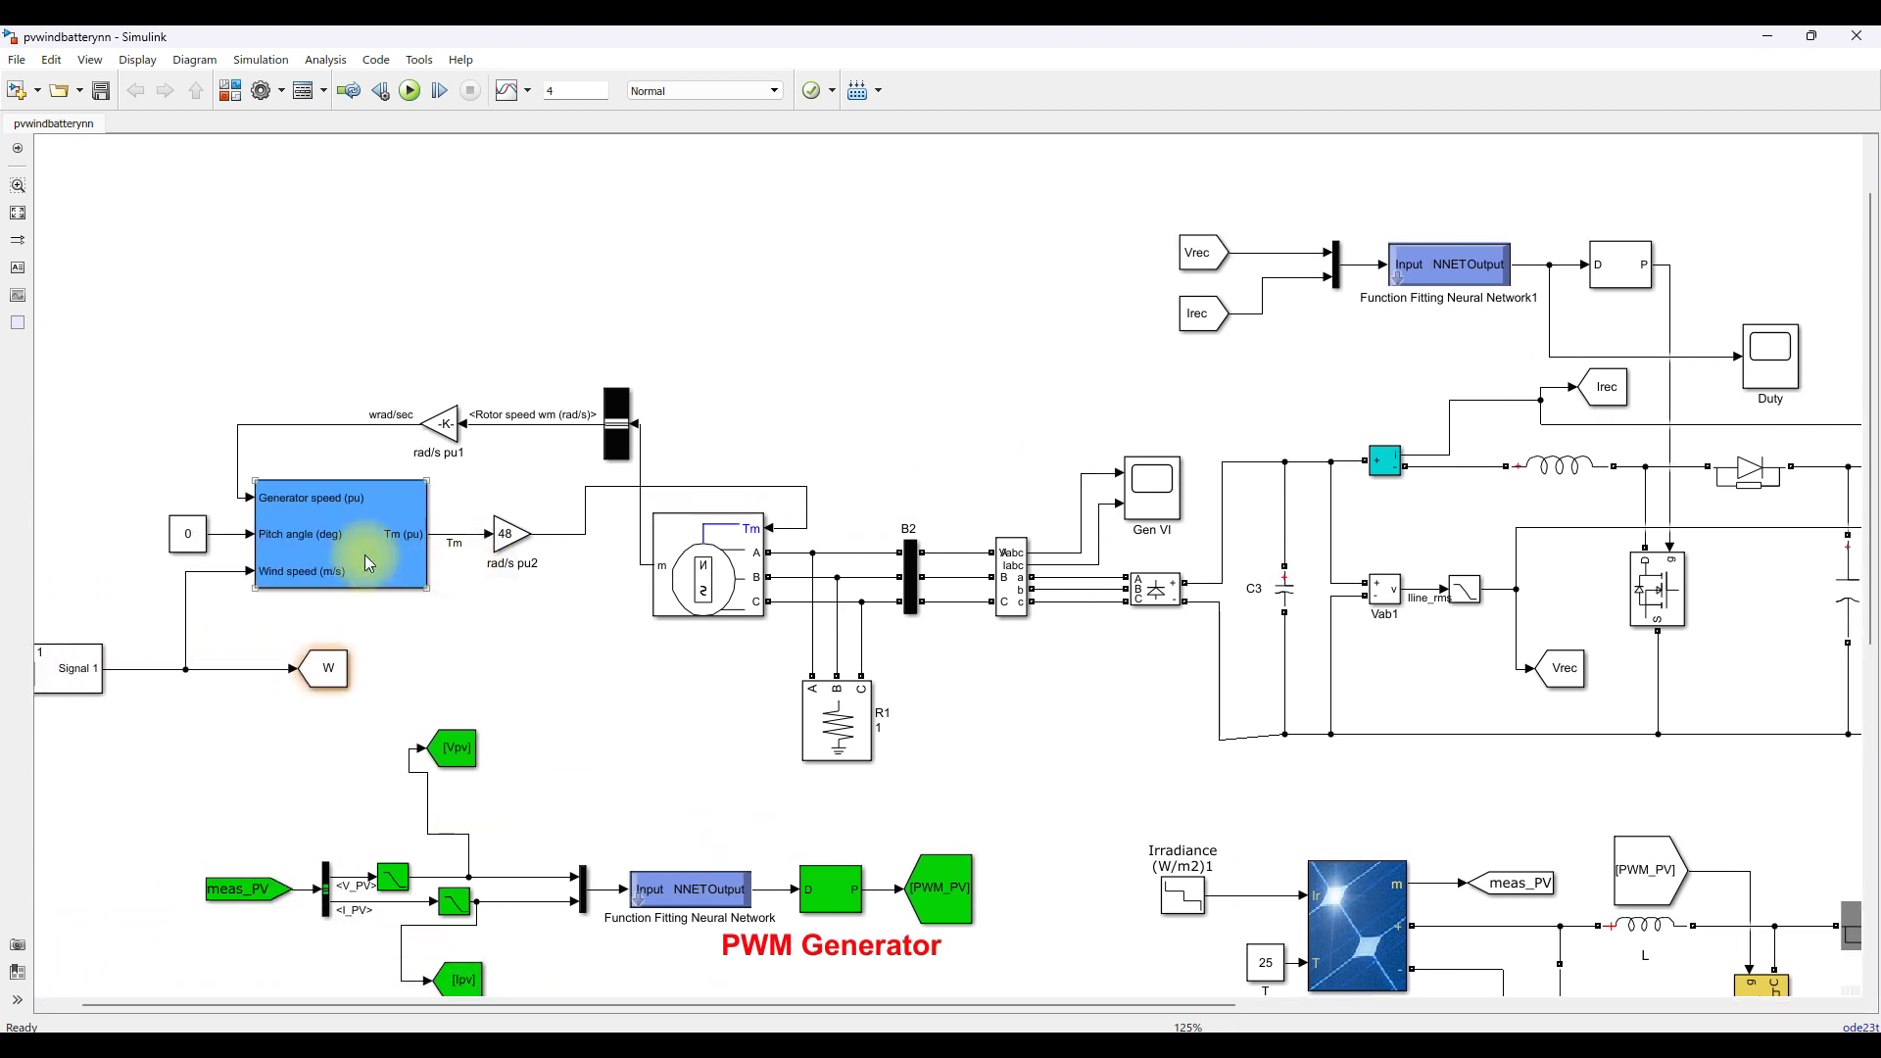
{"action": "double_click", "coordinate": [340, 533]}
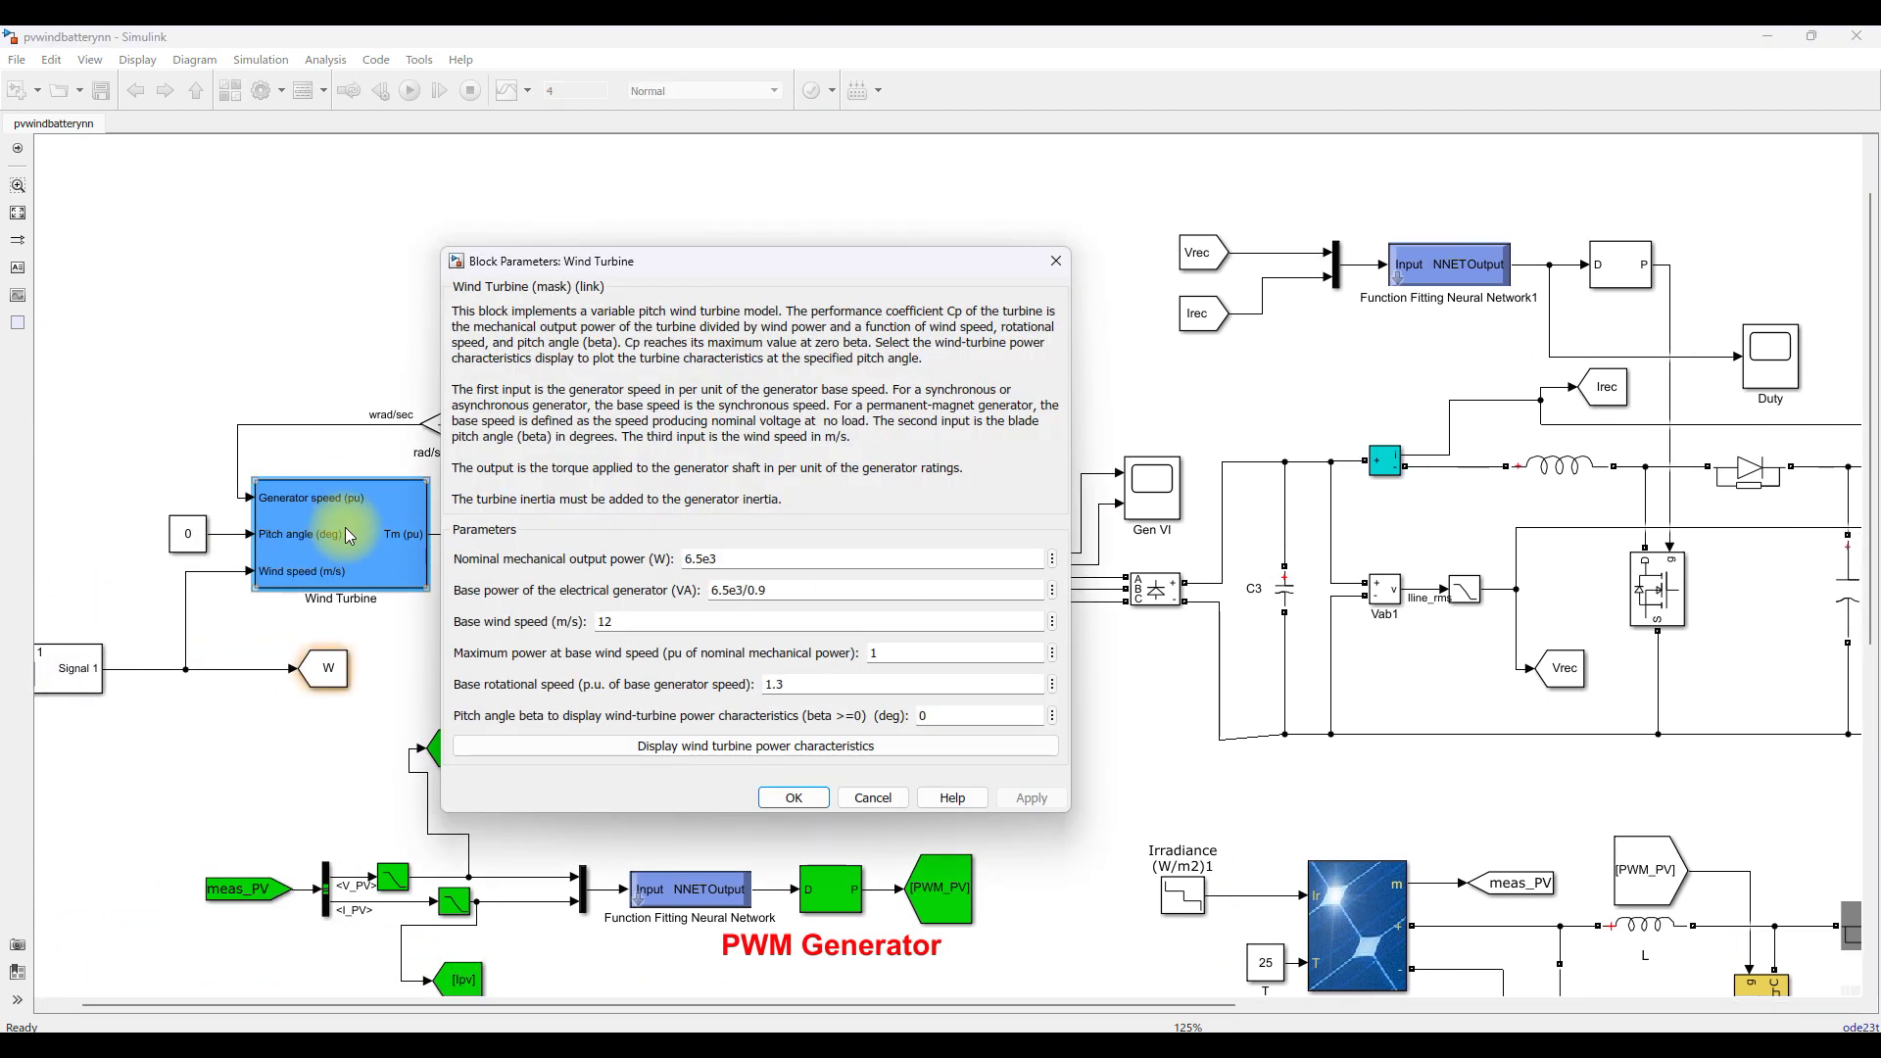
{"action": "double_click", "coordinate": [750, 561]}
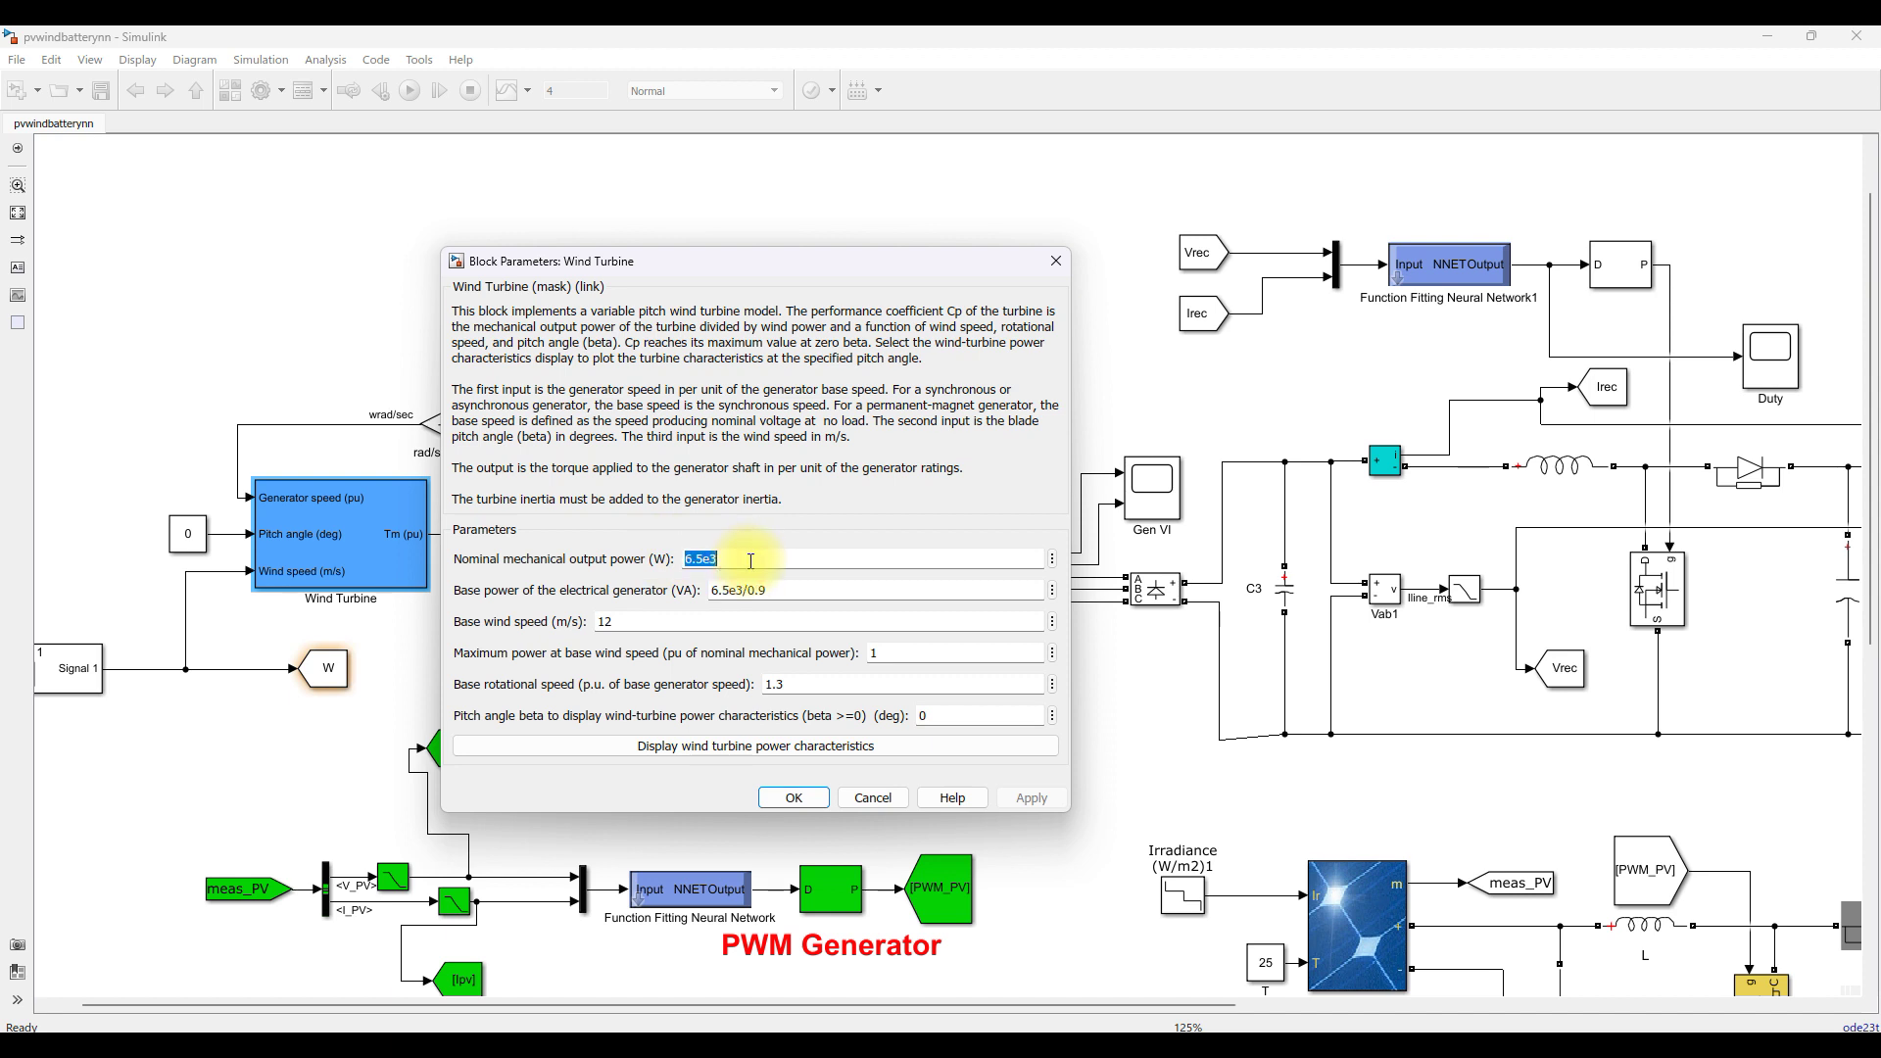
{"action": "left_click", "coordinate": [789, 797]}
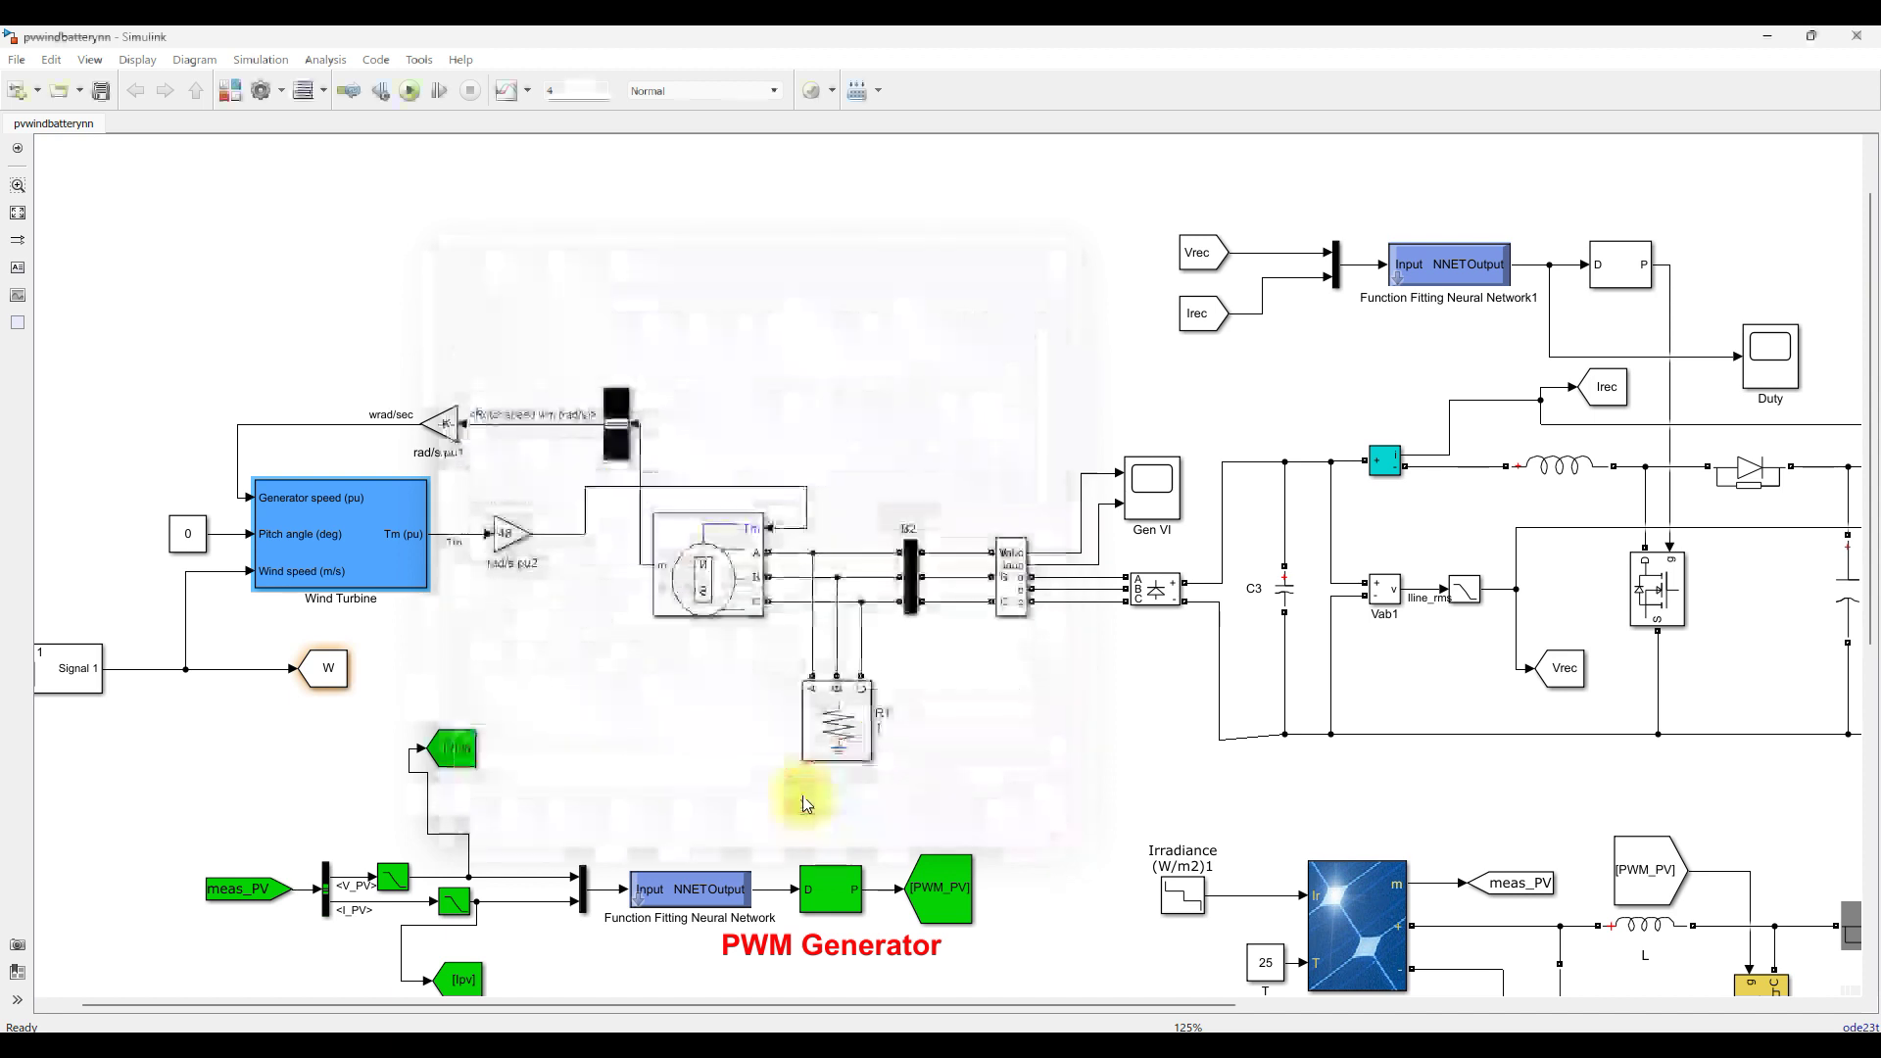
- Open the PV Panel block's parameters and inspect the series-connected modules and parallel strings
{"action": "left_click", "coordinate": [17, 213]}
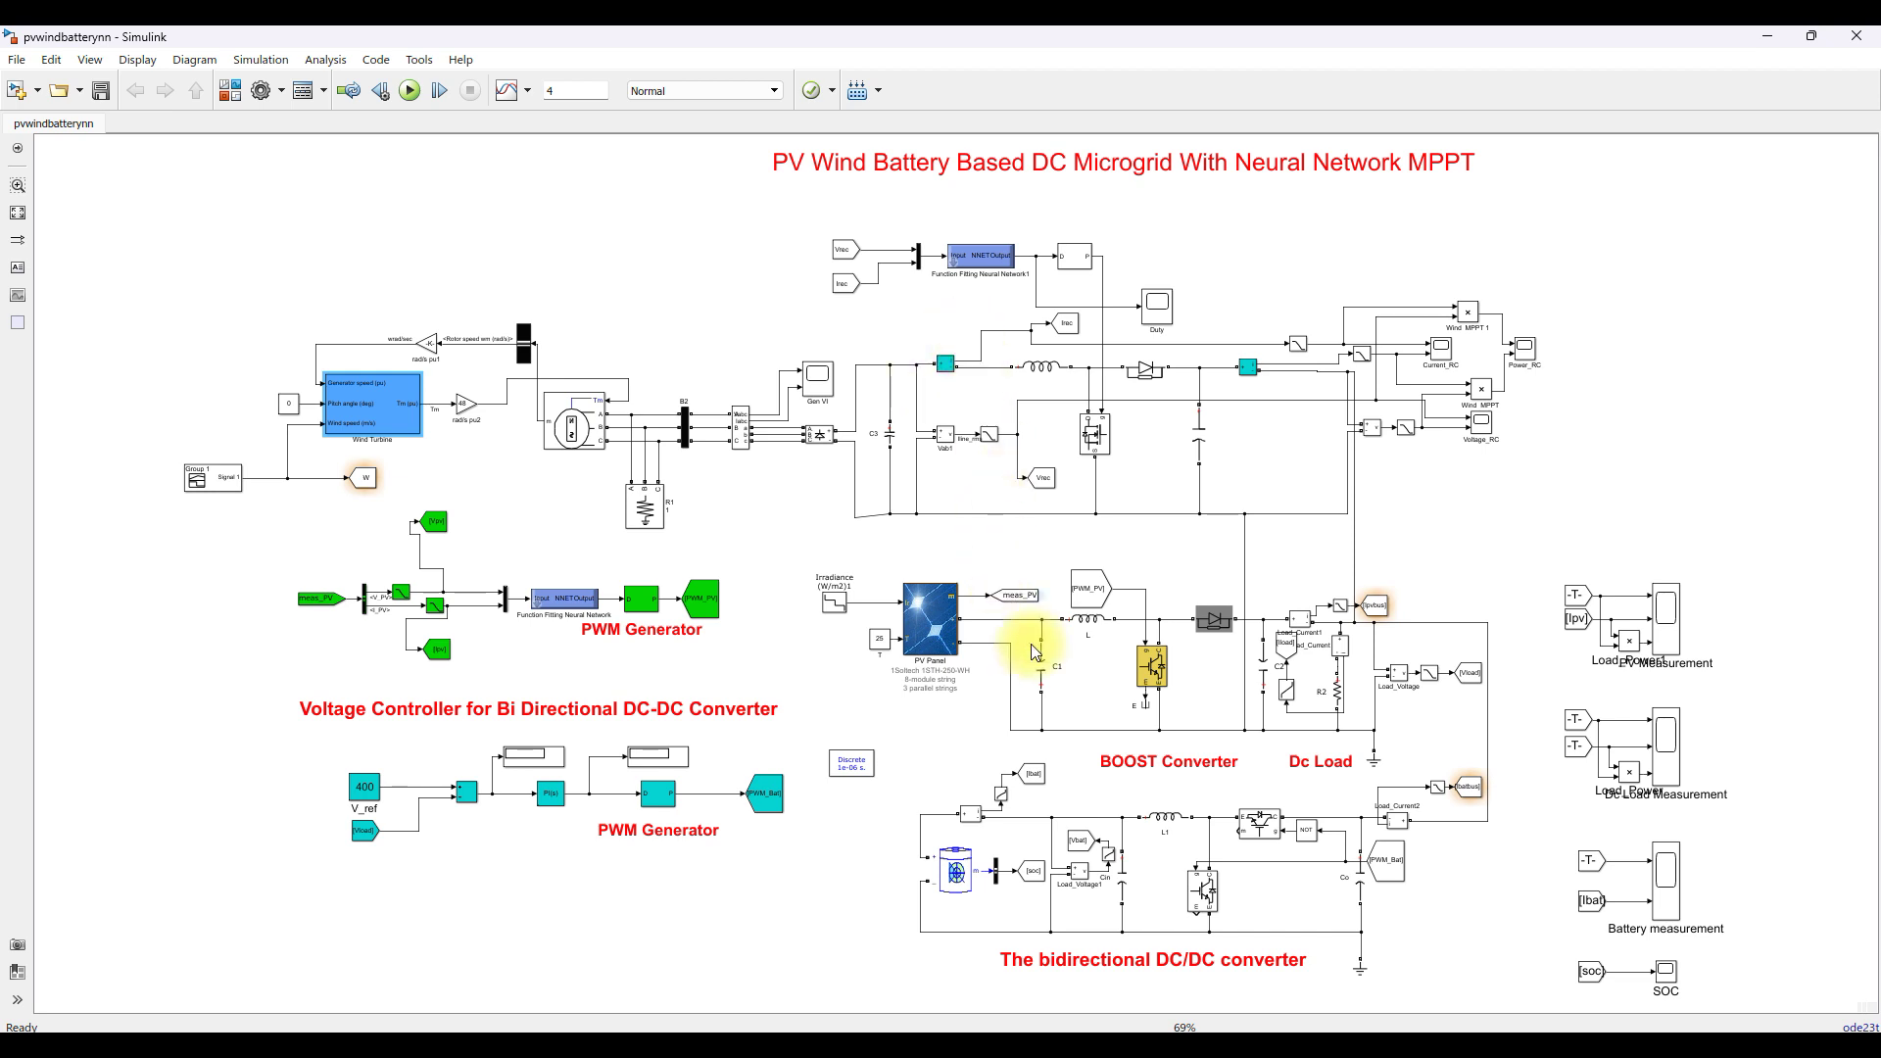
{"action": "scroll", "coordinate": [1206, 701], "scroll_direction": "up", "scroll_amount": 3}
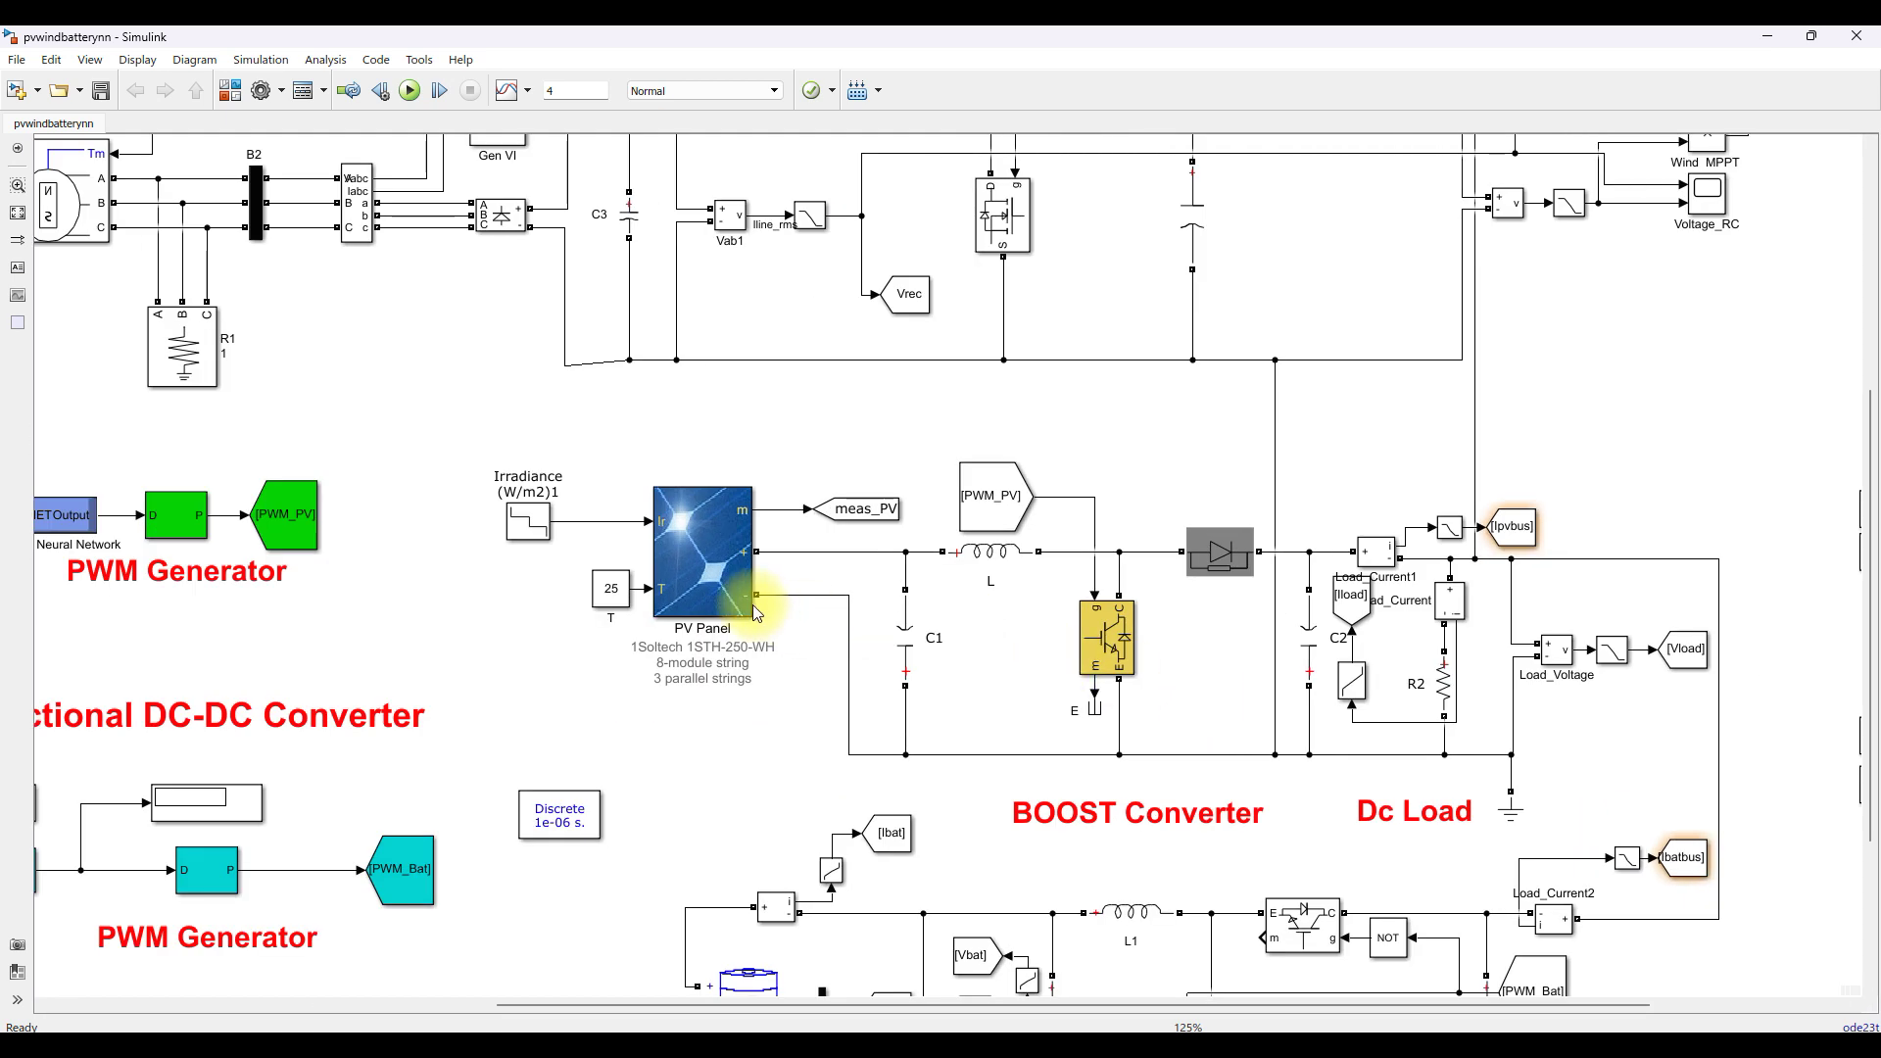
{"action": "left_click", "coordinate": [684, 558]}
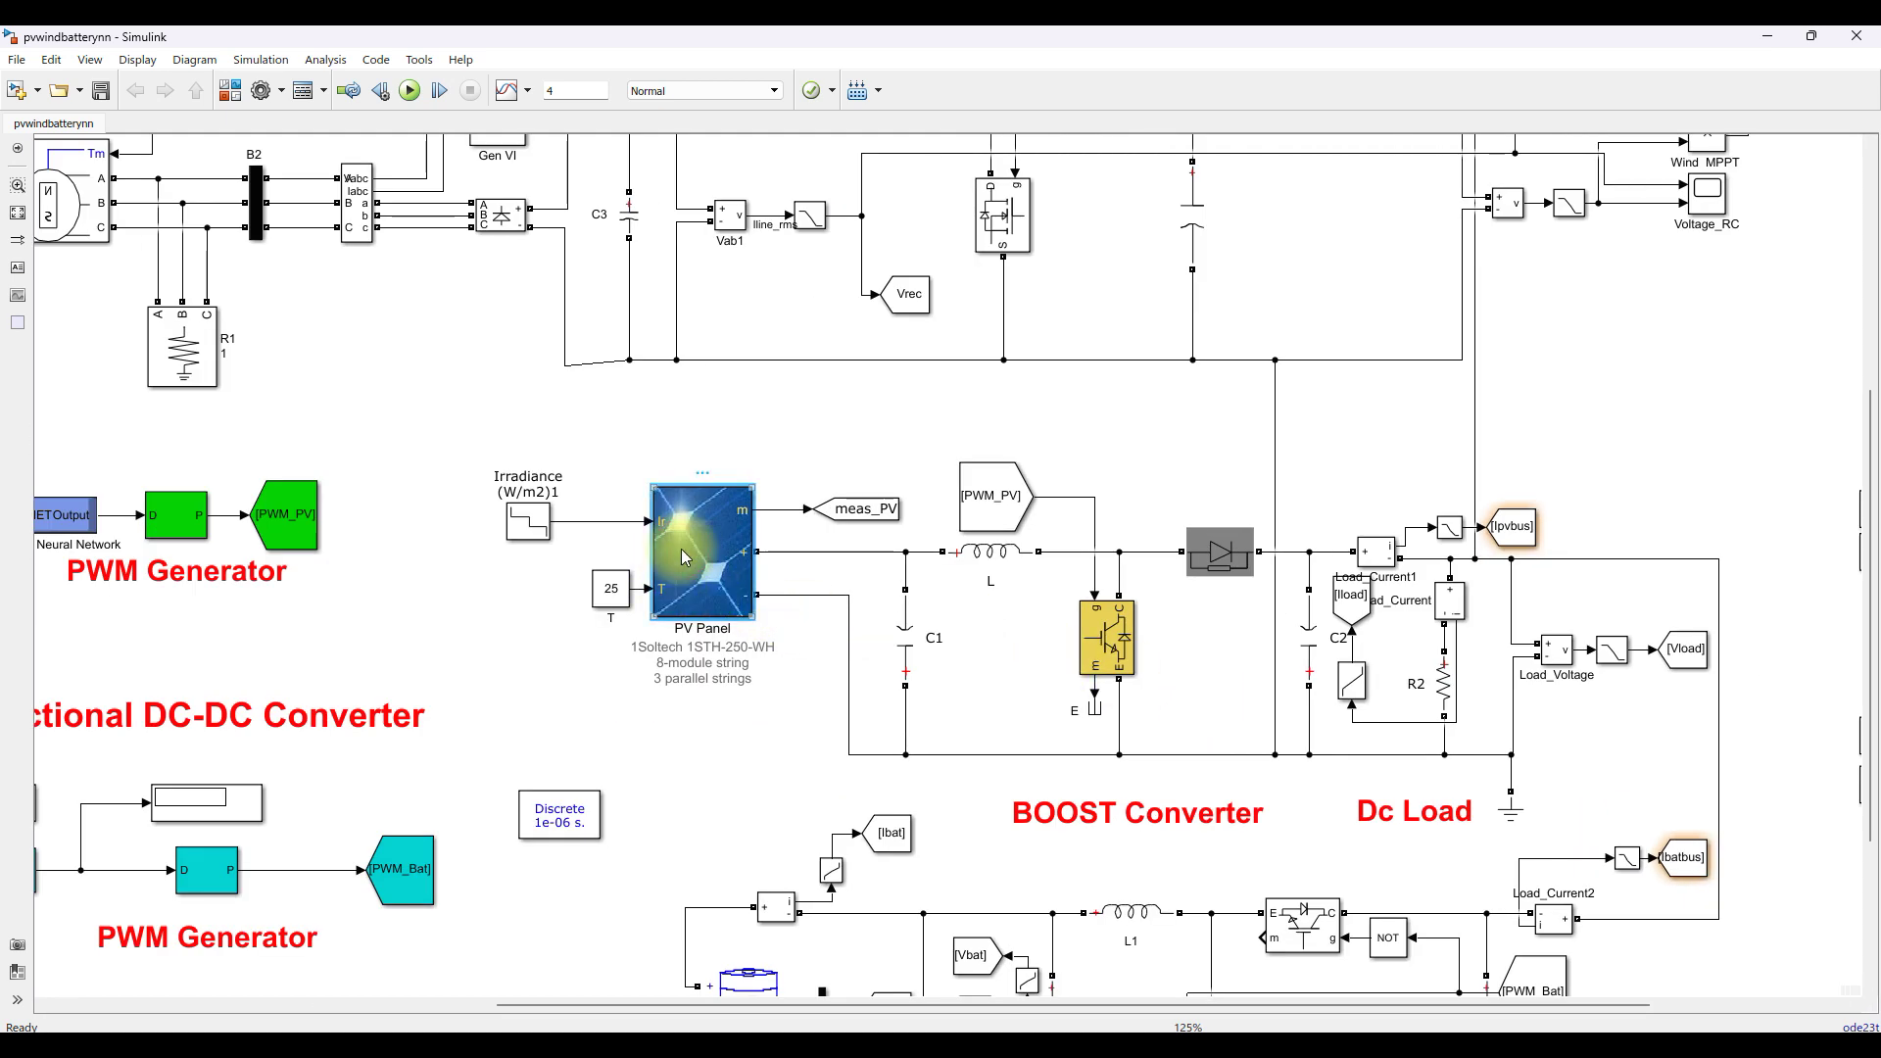
{"action": "left_click", "coordinate": [713, 549]}
{"action": "double_click", "coordinate": [713, 549]}
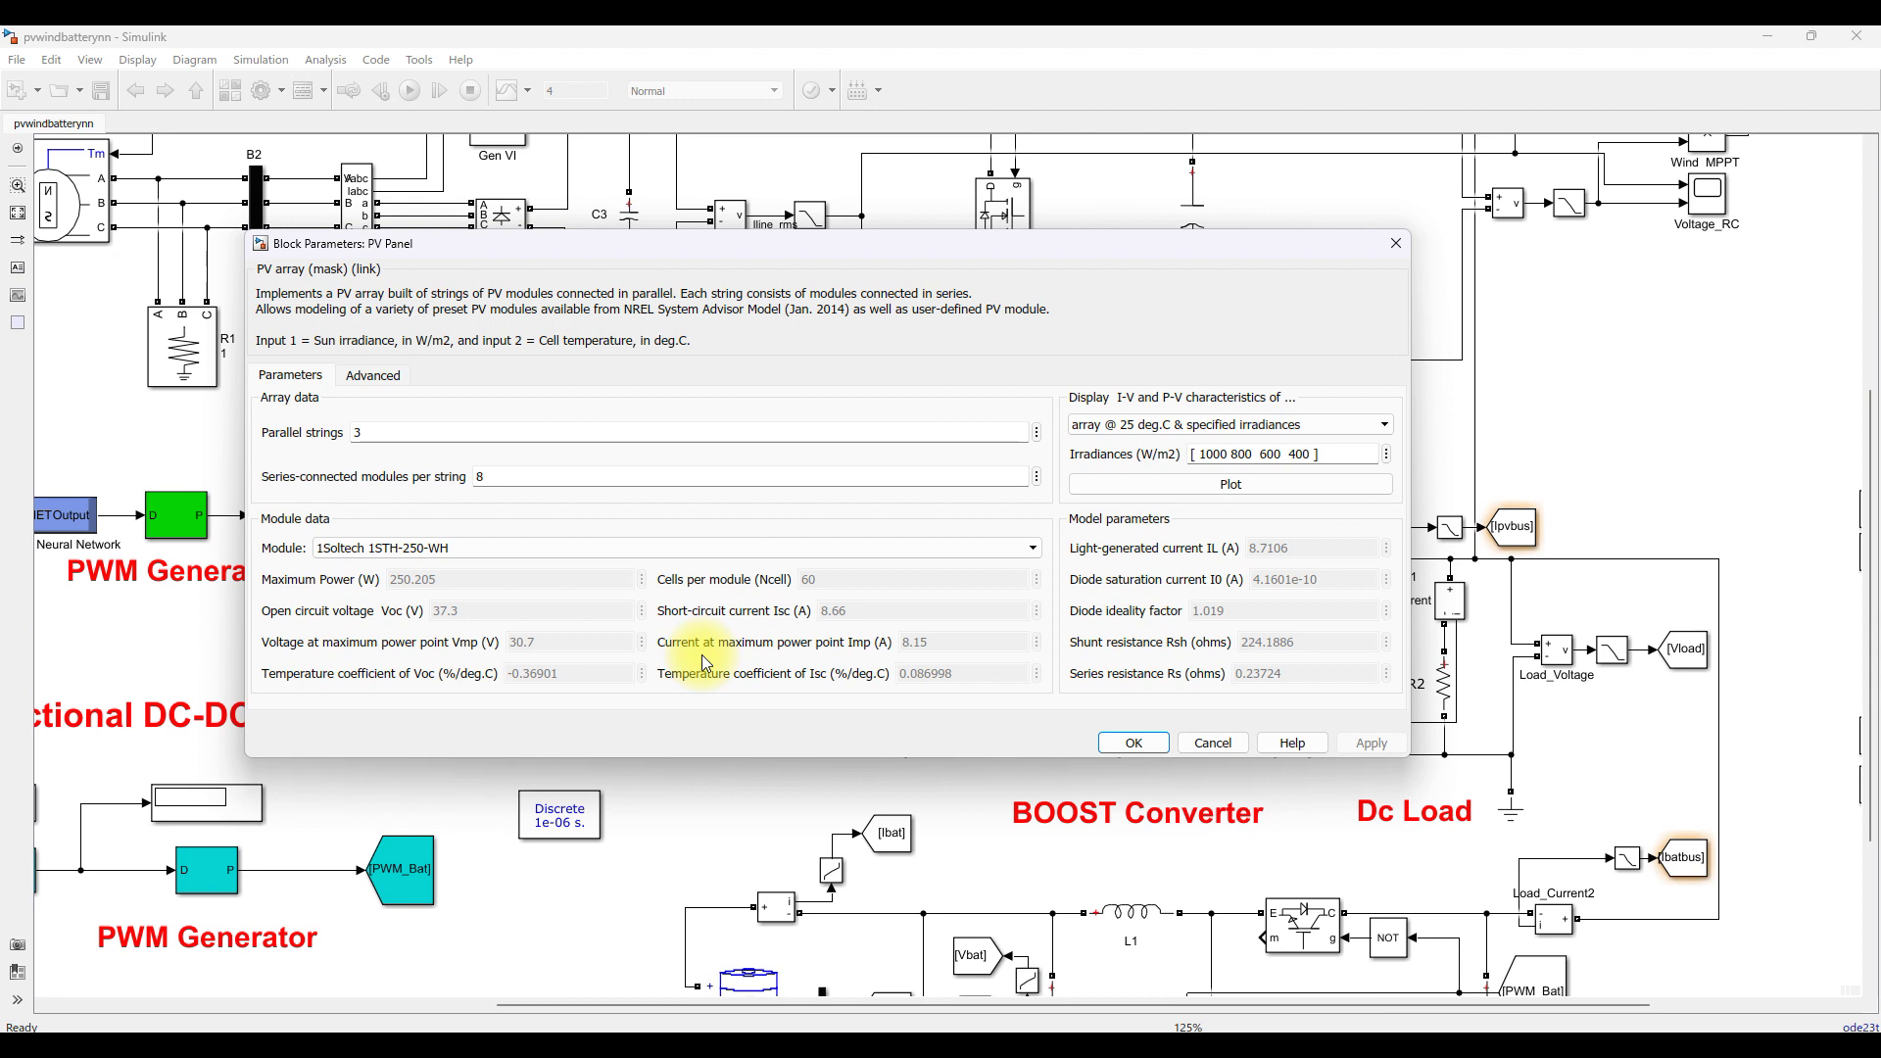
{"action": "double_click", "coordinate": [506, 480]}
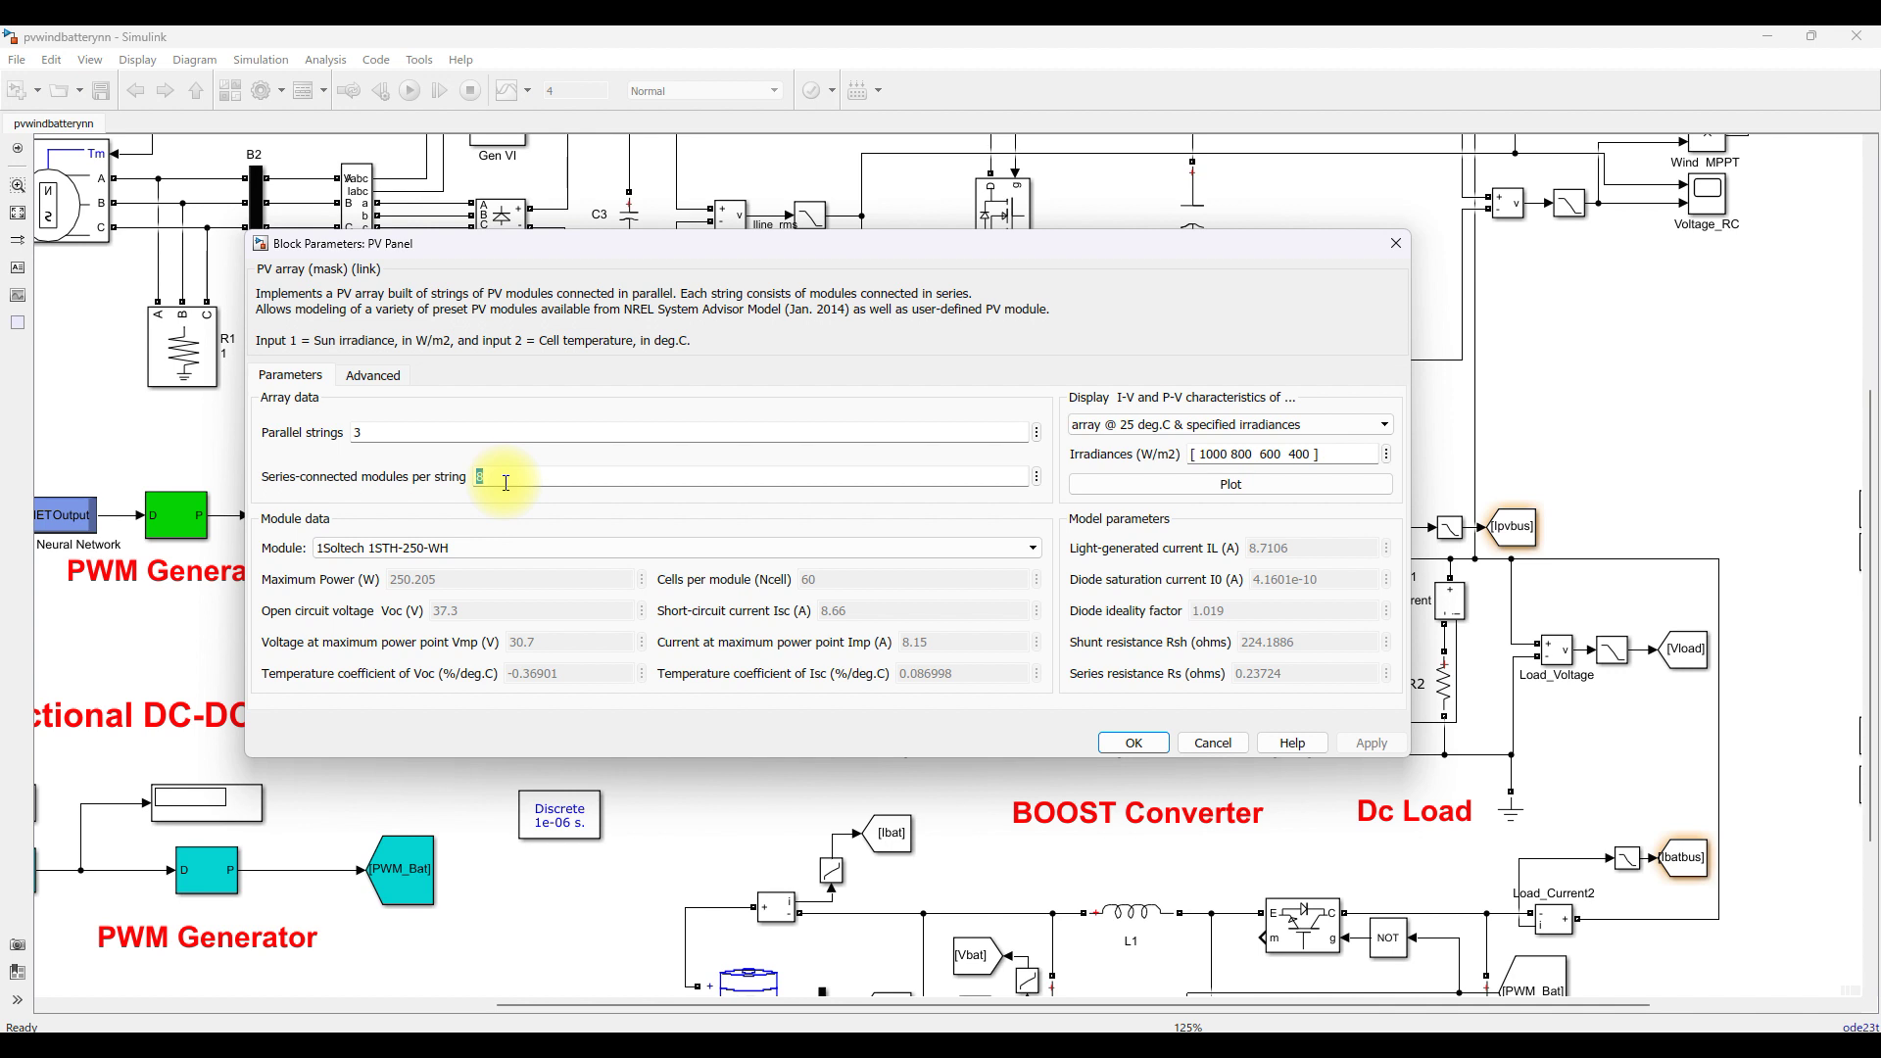
{"action": "double_click", "coordinate": [379, 435]}
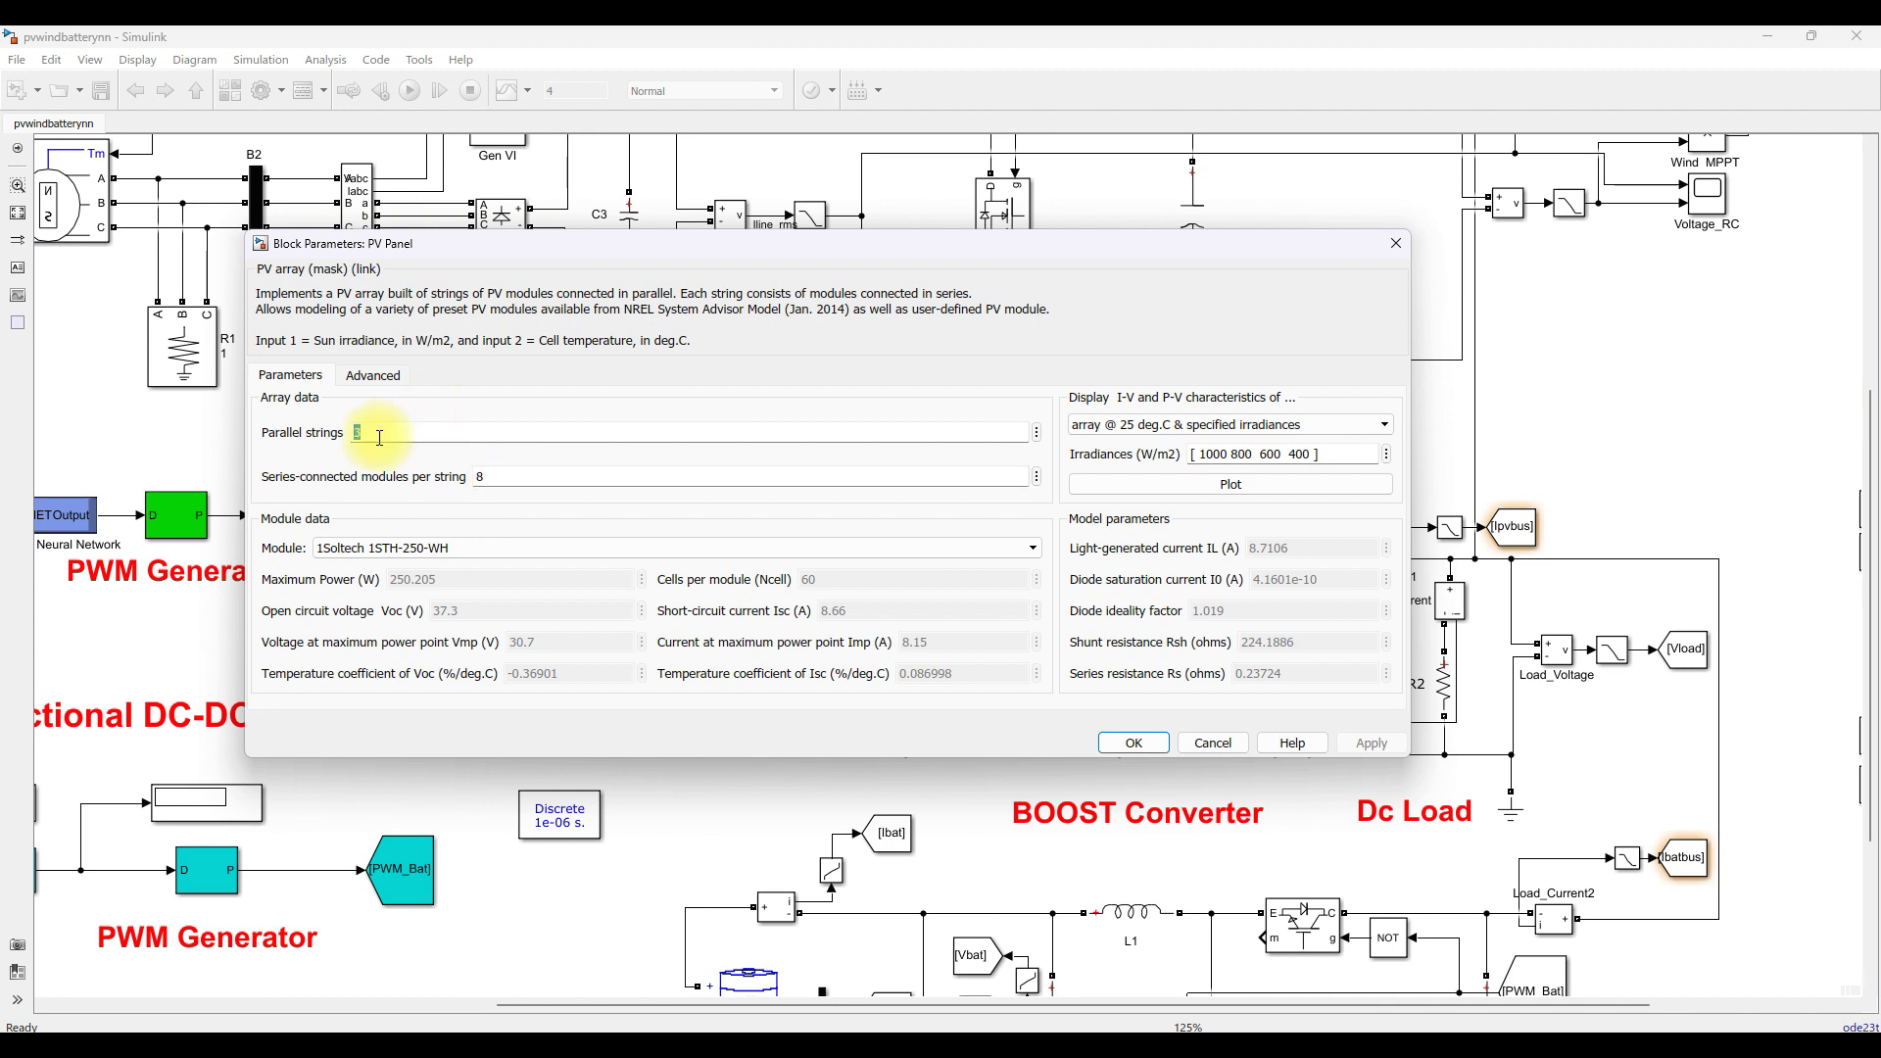
- Plot the PV array's I-V and P-V characteristics at 25 deg.C and specified irradiances, and close the plot and block parameters
{"action": "left_click", "coordinate": [1136, 488]}
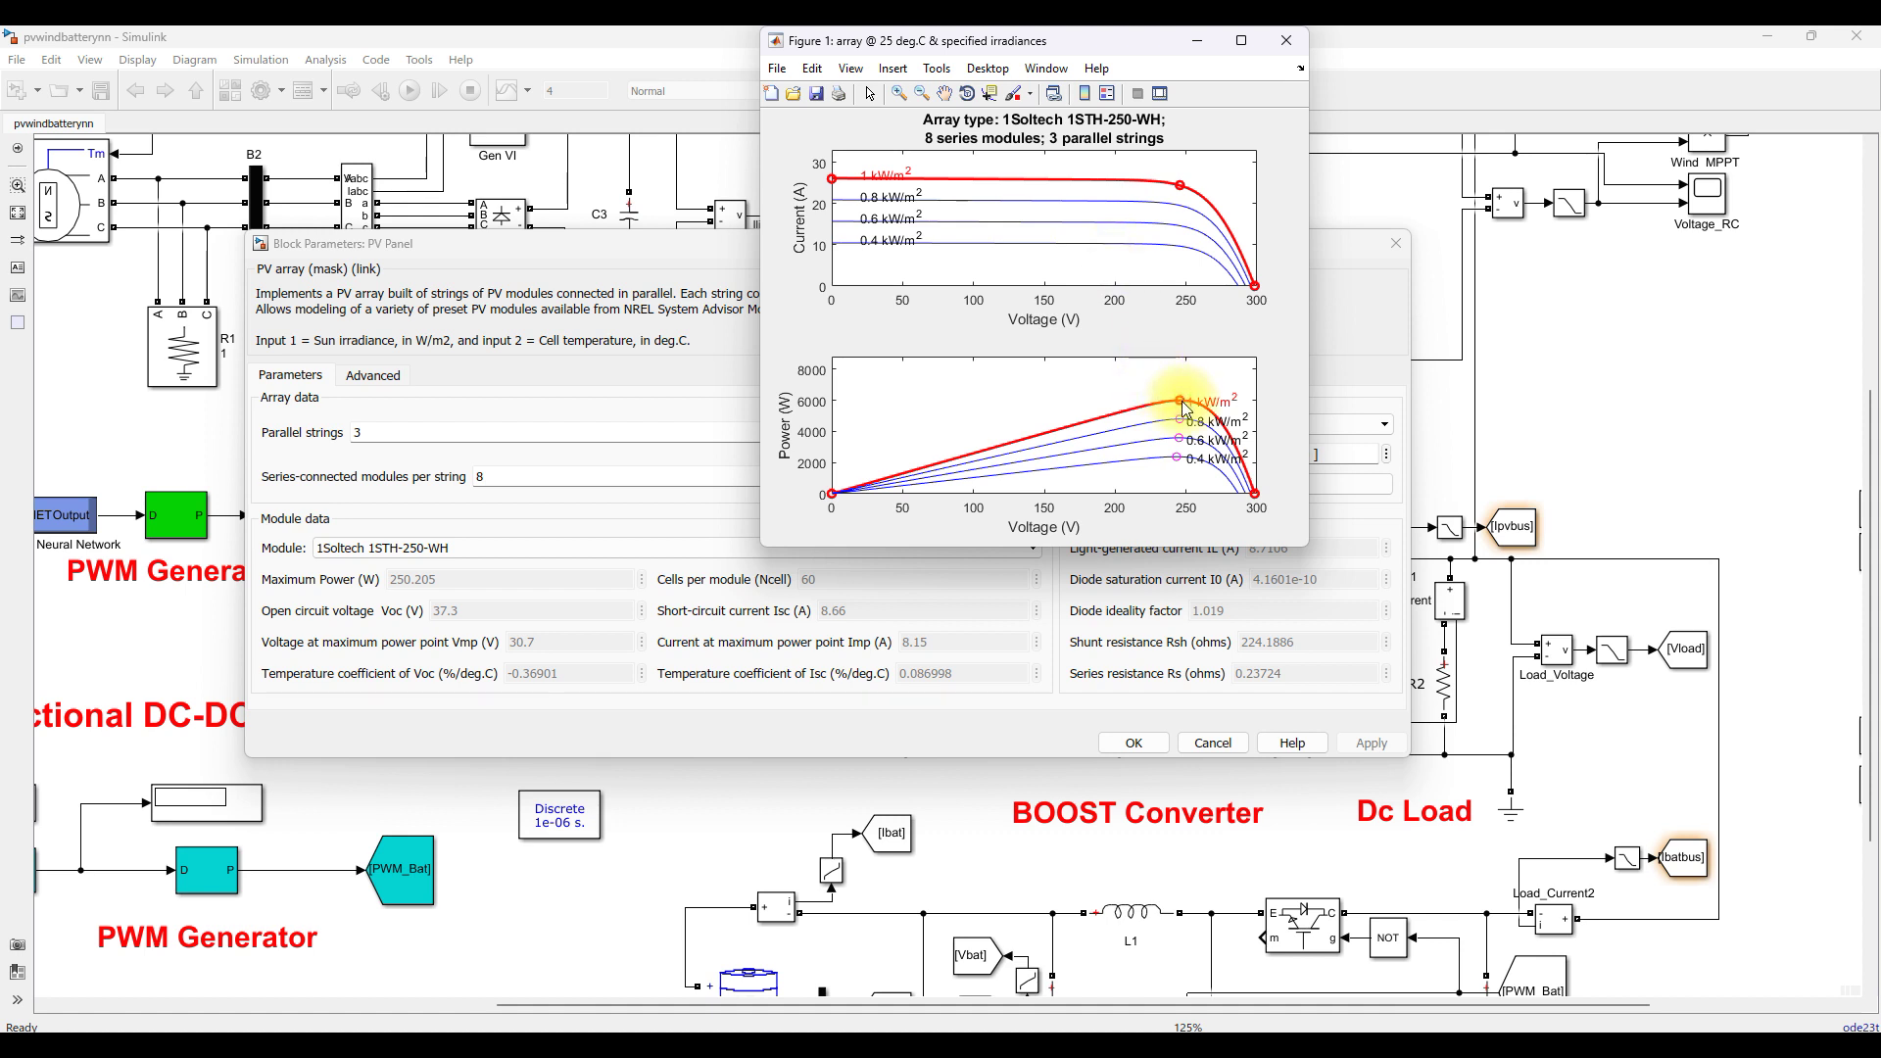
{"action": "left_click", "coordinate": [1289, 41]}
{"action": "left_click", "coordinate": [1392, 241]}
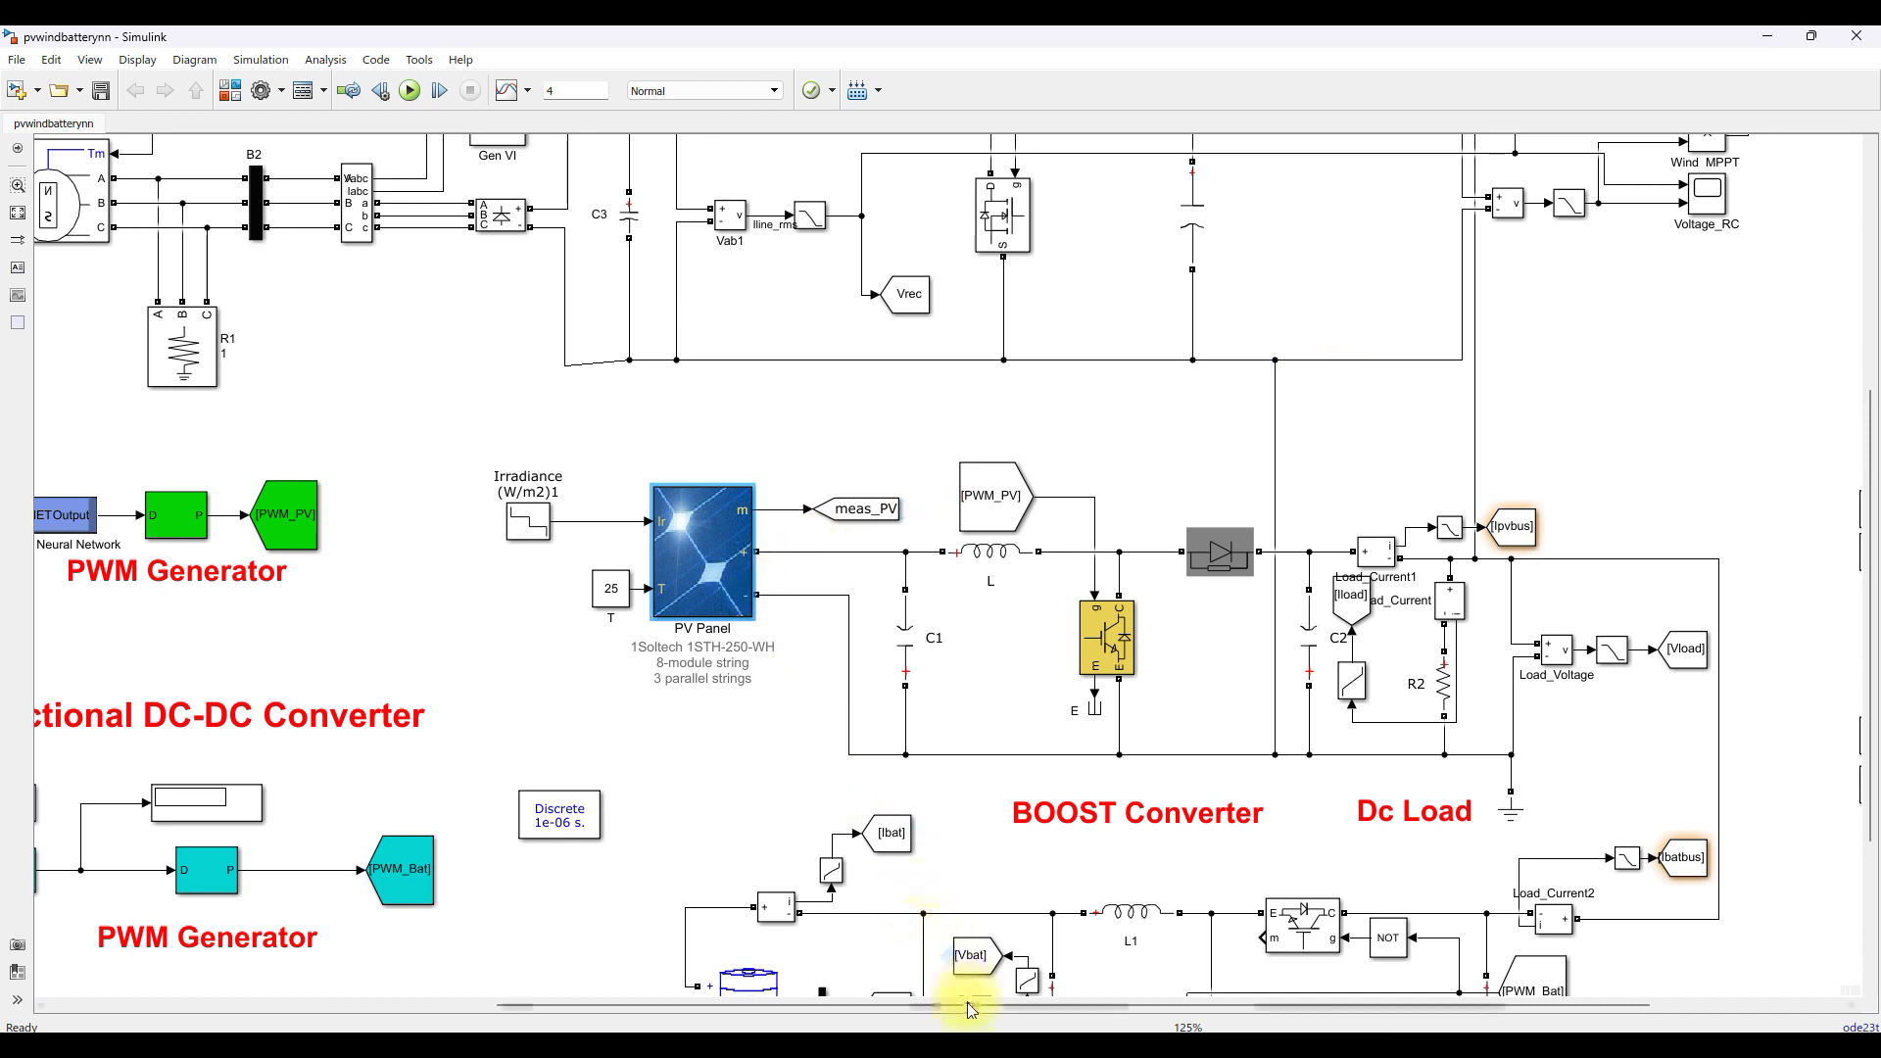
- Circle the DC load branch beside the boost converter with the screen pen and clear the mark
{"action": "left_click_drag", "start_coordinate": [970, 1004], "coordinate": [1099, 1004]}
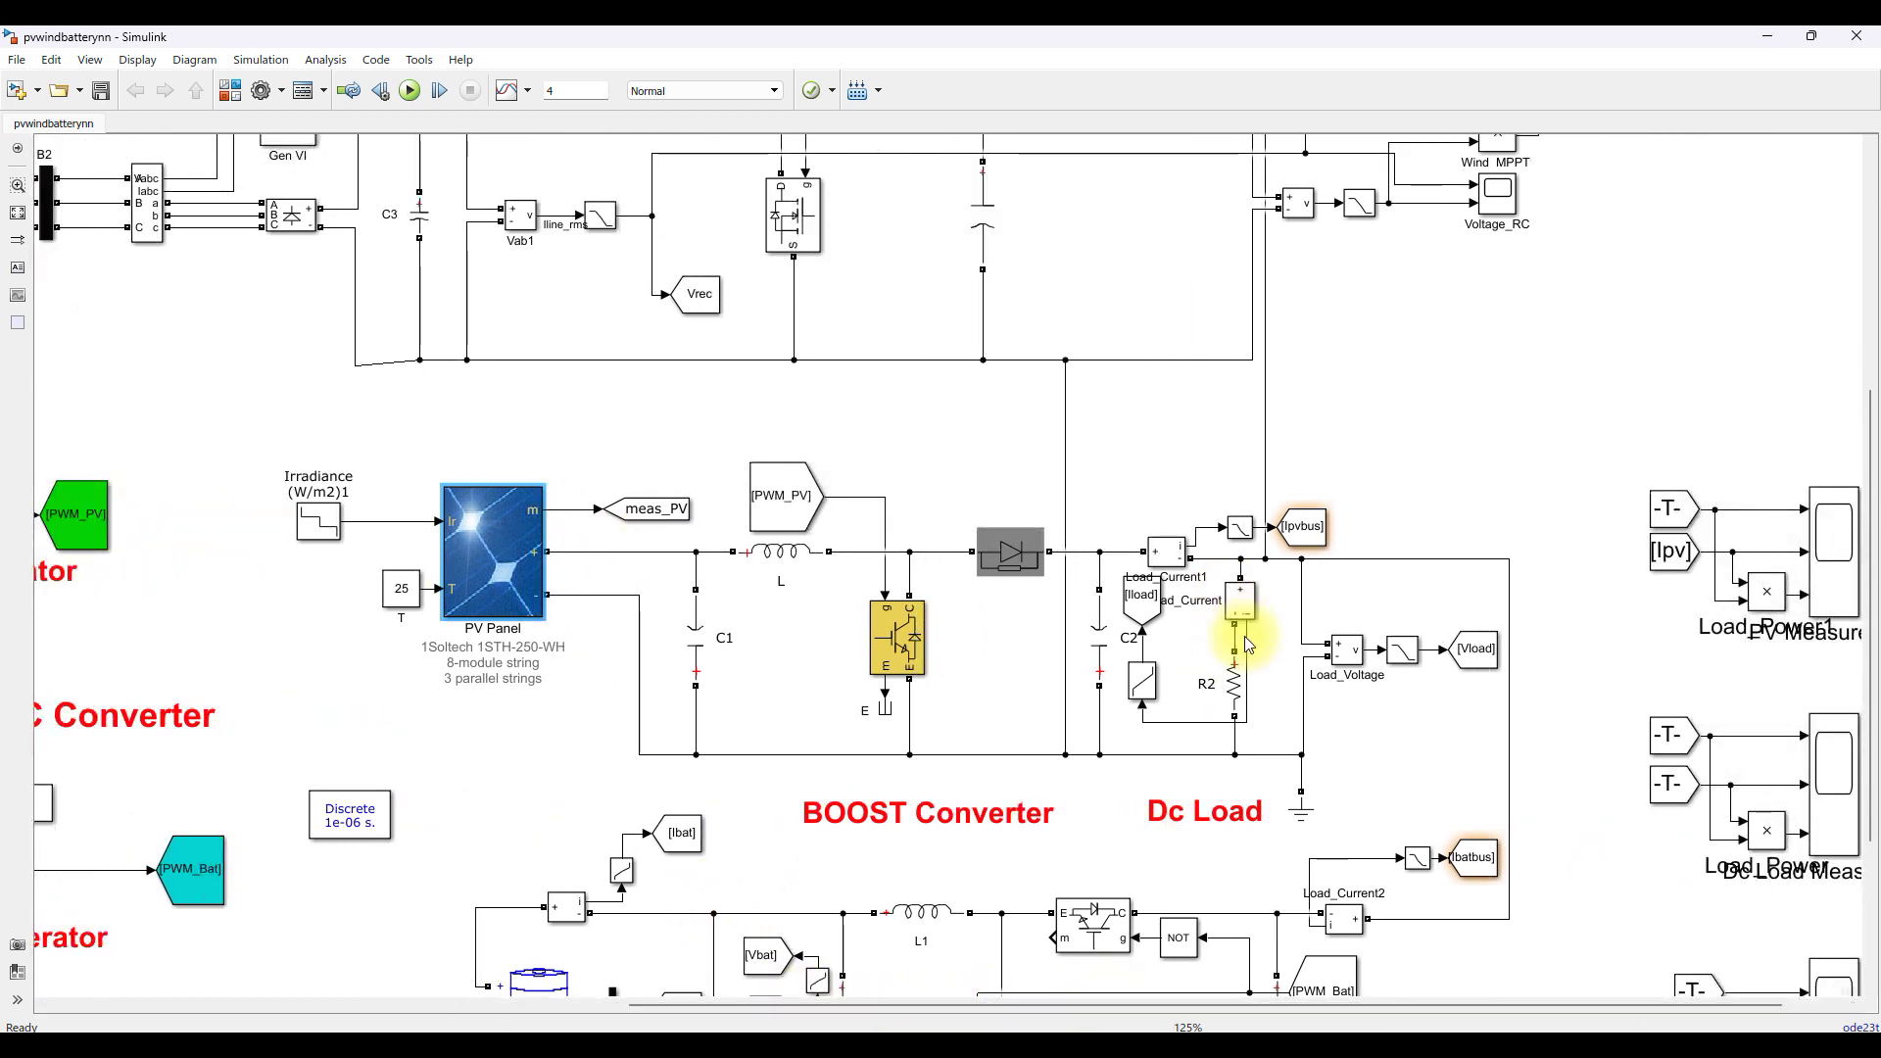
{"action": "key", "text": "F9"}
{"action": "mouse_move", "coordinate": [1252, 473]}
{"action": "left_mouse_down"}
{"action": "mouse_move", "coordinate": [1222, 516]}
{"action": "mouse_move", "coordinate": [1180, 711]}
{"action": "mouse_move", "coordinate": [1232, 796]}
{"action": "mouse_move", "coordinate": [1398, 680]}
{"action": "mouse_move", "coordinate": [1357, 522]}
{"action": "mouse_move", "coordinate": [1242, 488]}
{"action": "left_mouse_up"}
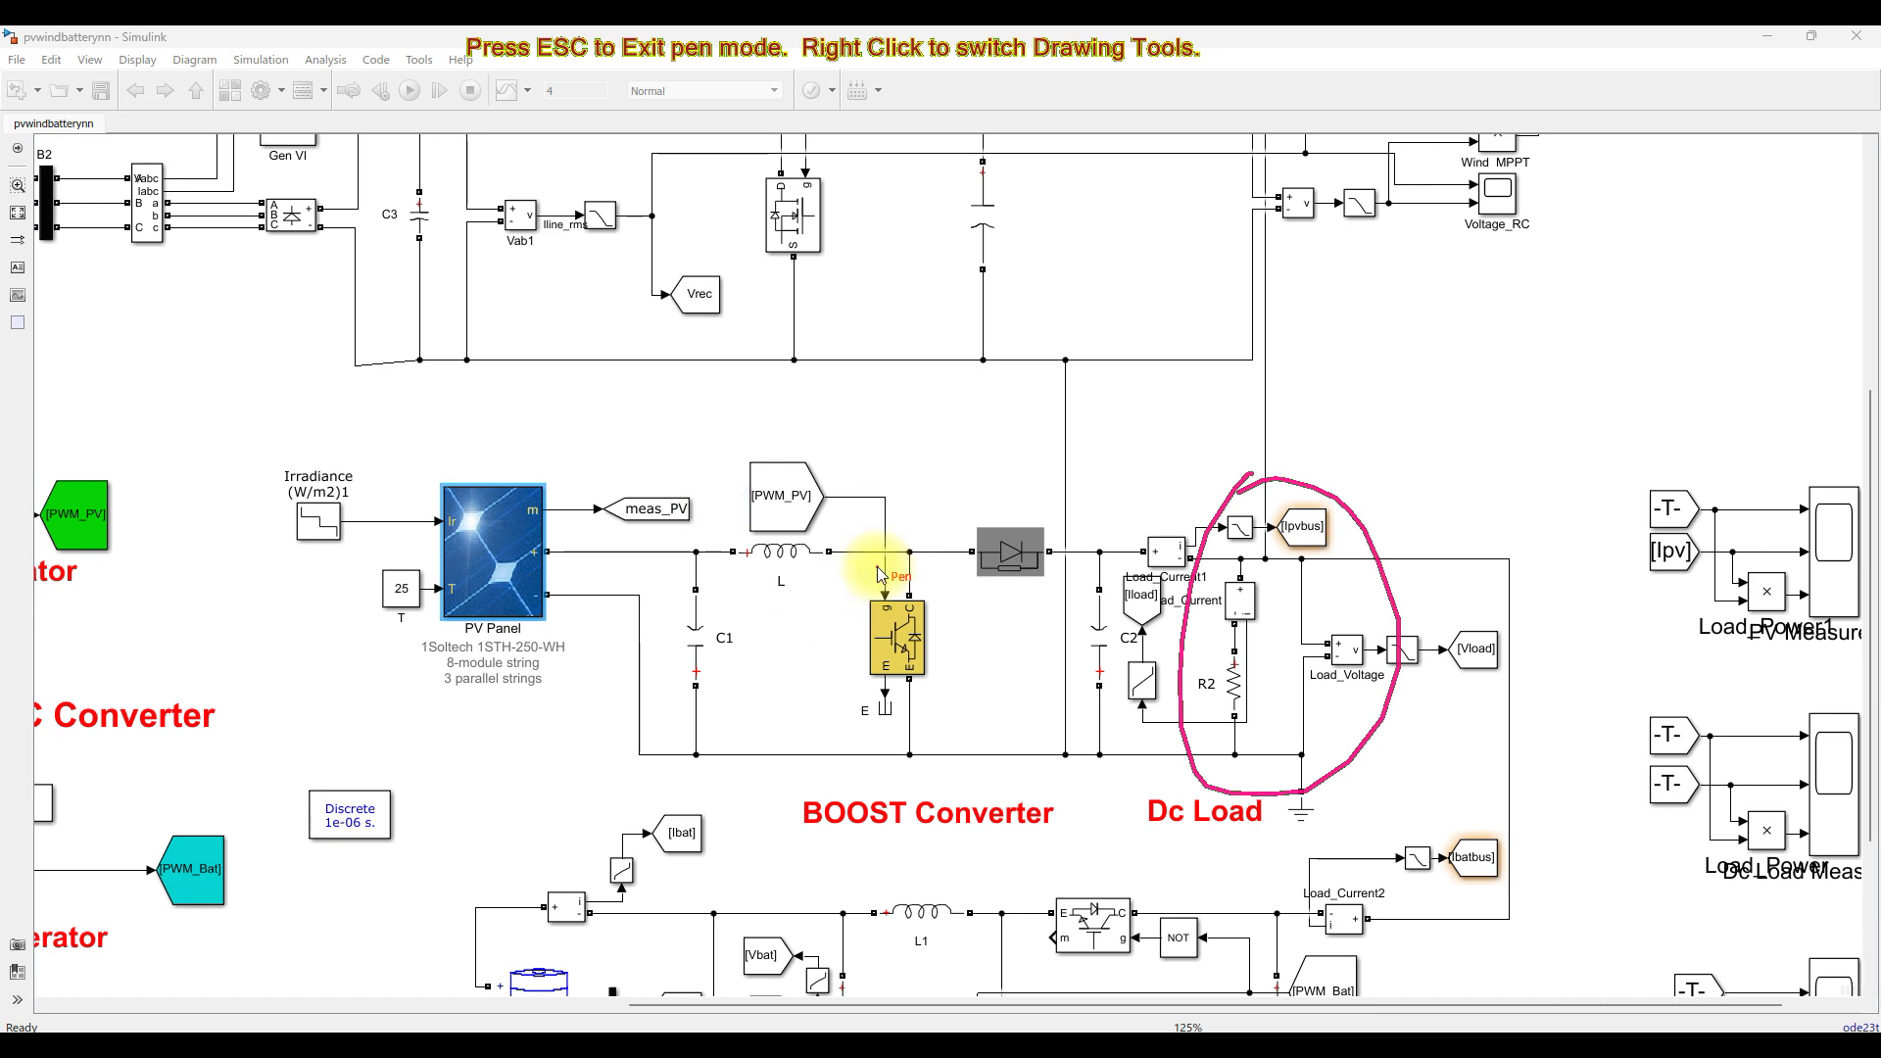
{"action": "key", "text": "Escape"}
- Examine the PV neural network controller, its voltage and current input lines, and its PWM generator
{"action": "left_click_drag", "start_coordinate": [986, 1001], "coordinate": [519, 946]}
{"action": "left_click", "coordinate": [549, 534]}
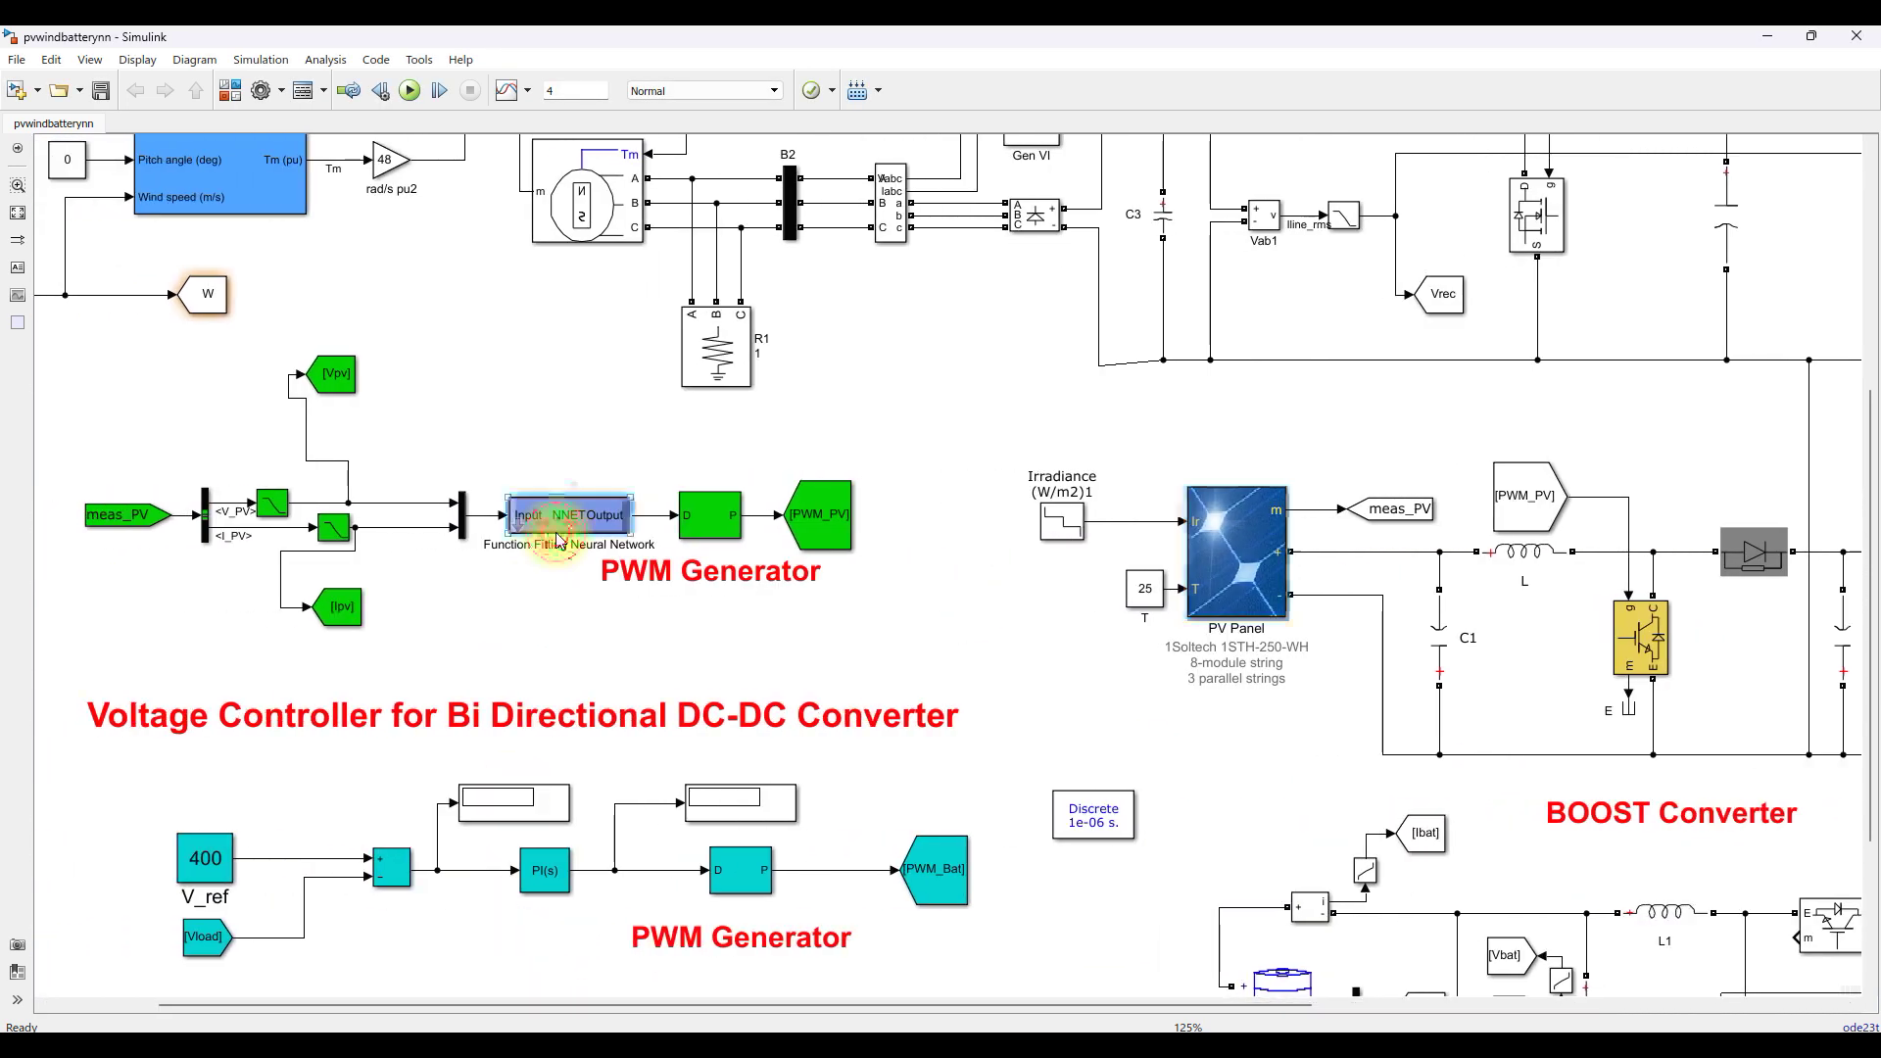
{"action": "left_click", "coordinate": [408, 504]}
{"action": "left_click", "coordinate": [411, 534]}
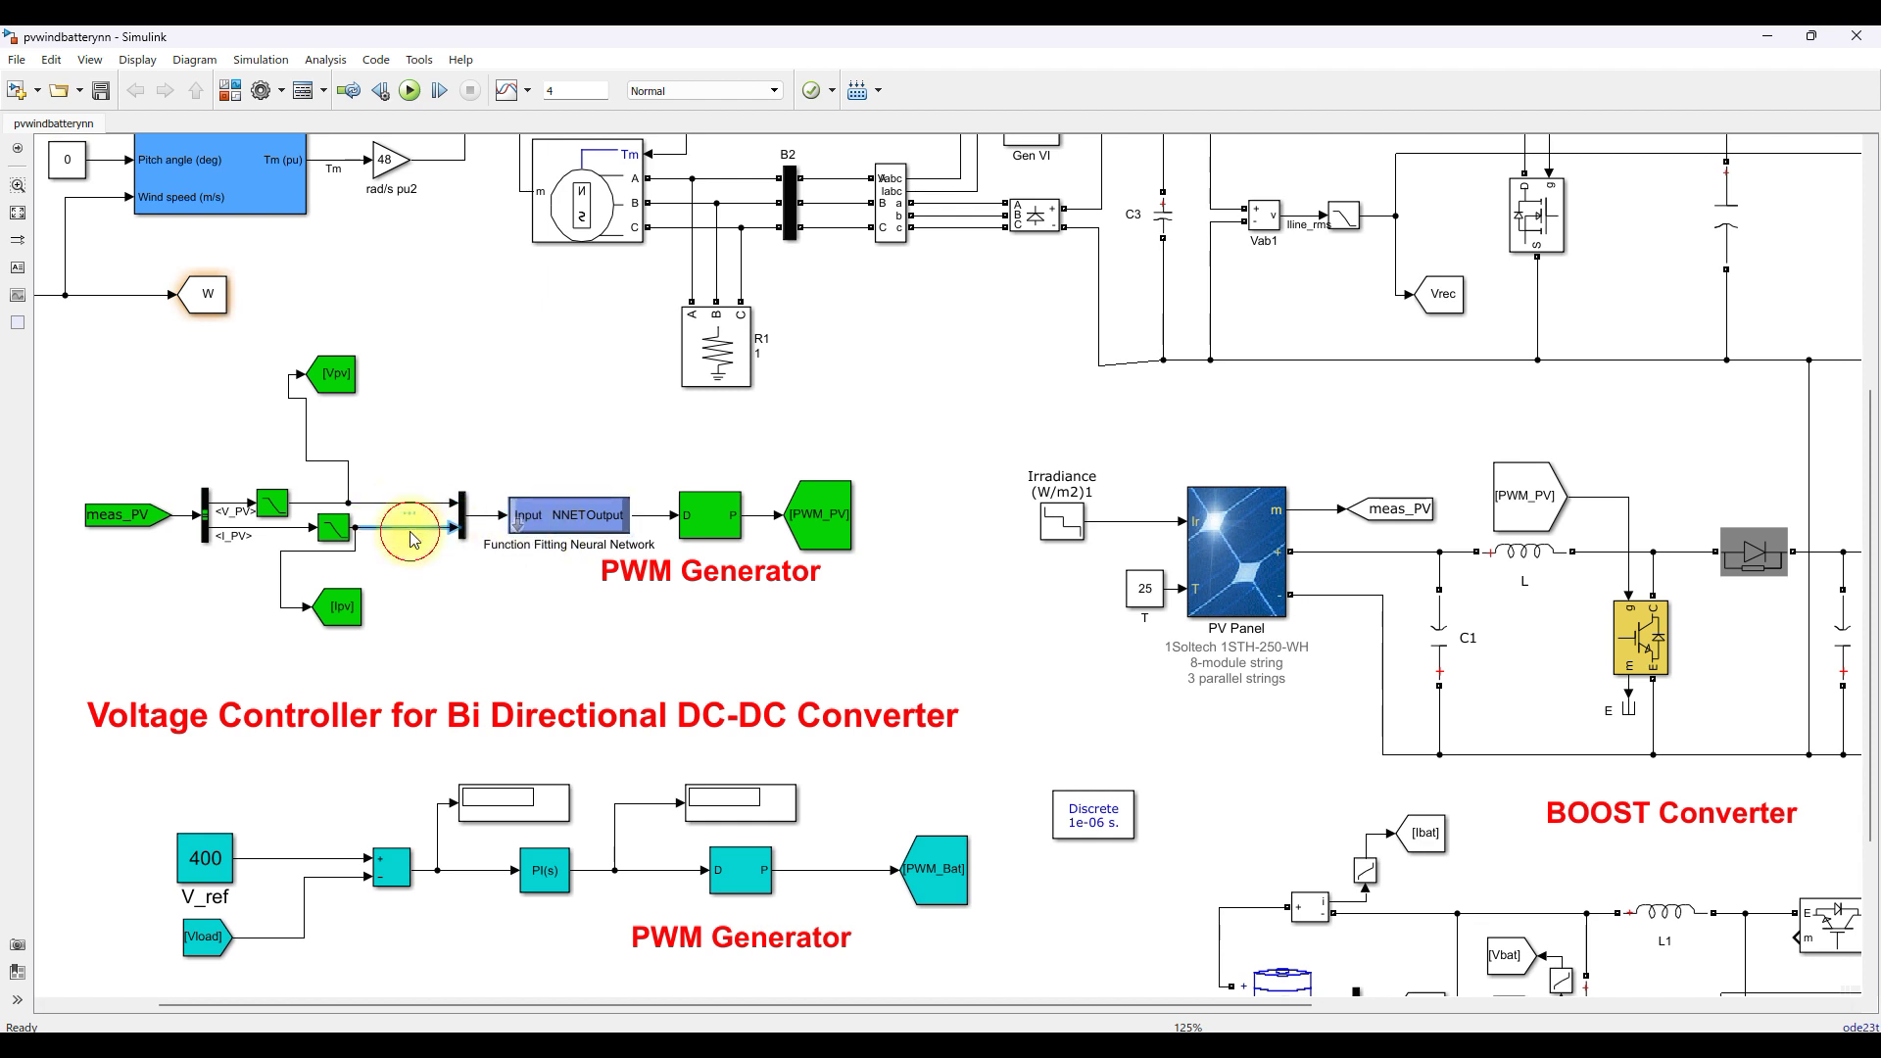
{"action": "left_click_drag", "start_coordinate": [690, 497], "coordinate": [649, 546]}
{"action": "left_click", "coordinate": [707, 511]}
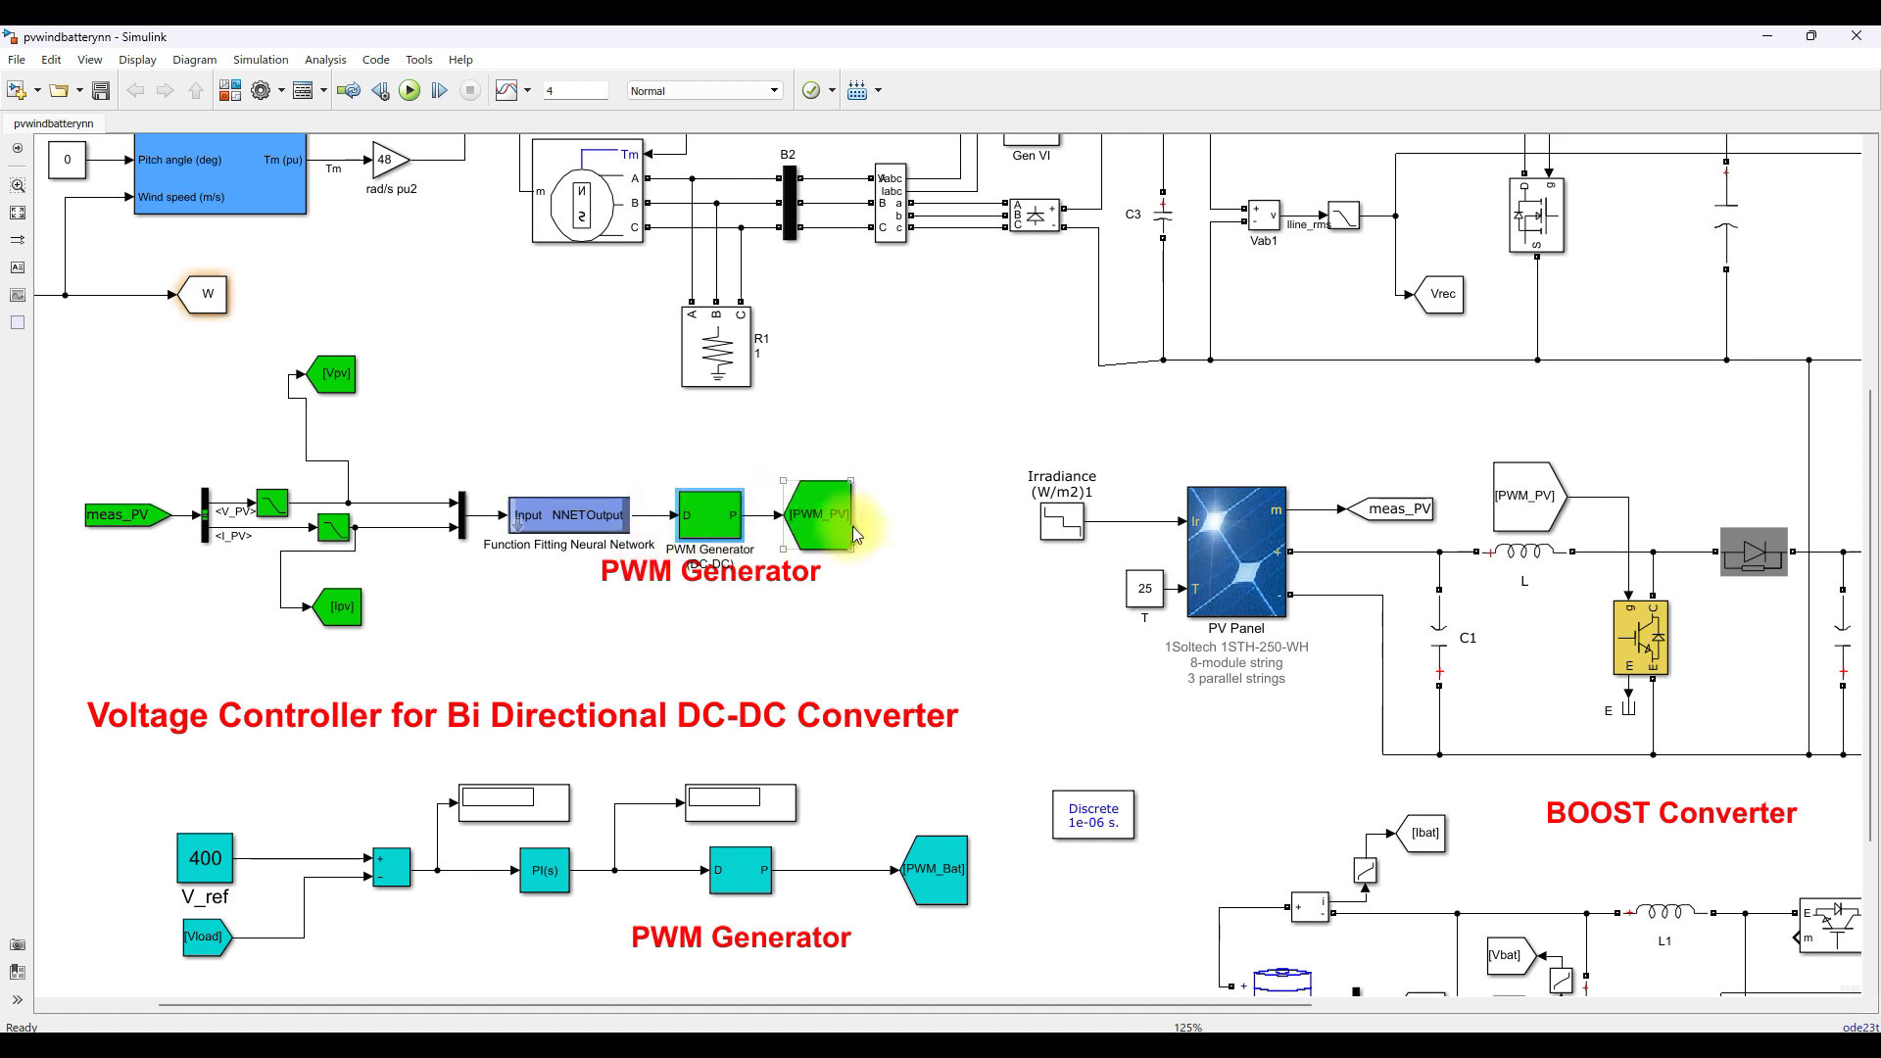
- Trace the PWM_PV signal to the boost converter with the screen pen, tick the PV panel, and clear the marks
{"action": "left_click_drag", "start_coordinate": [969, 1003], "coordinate": [1083, 999]}
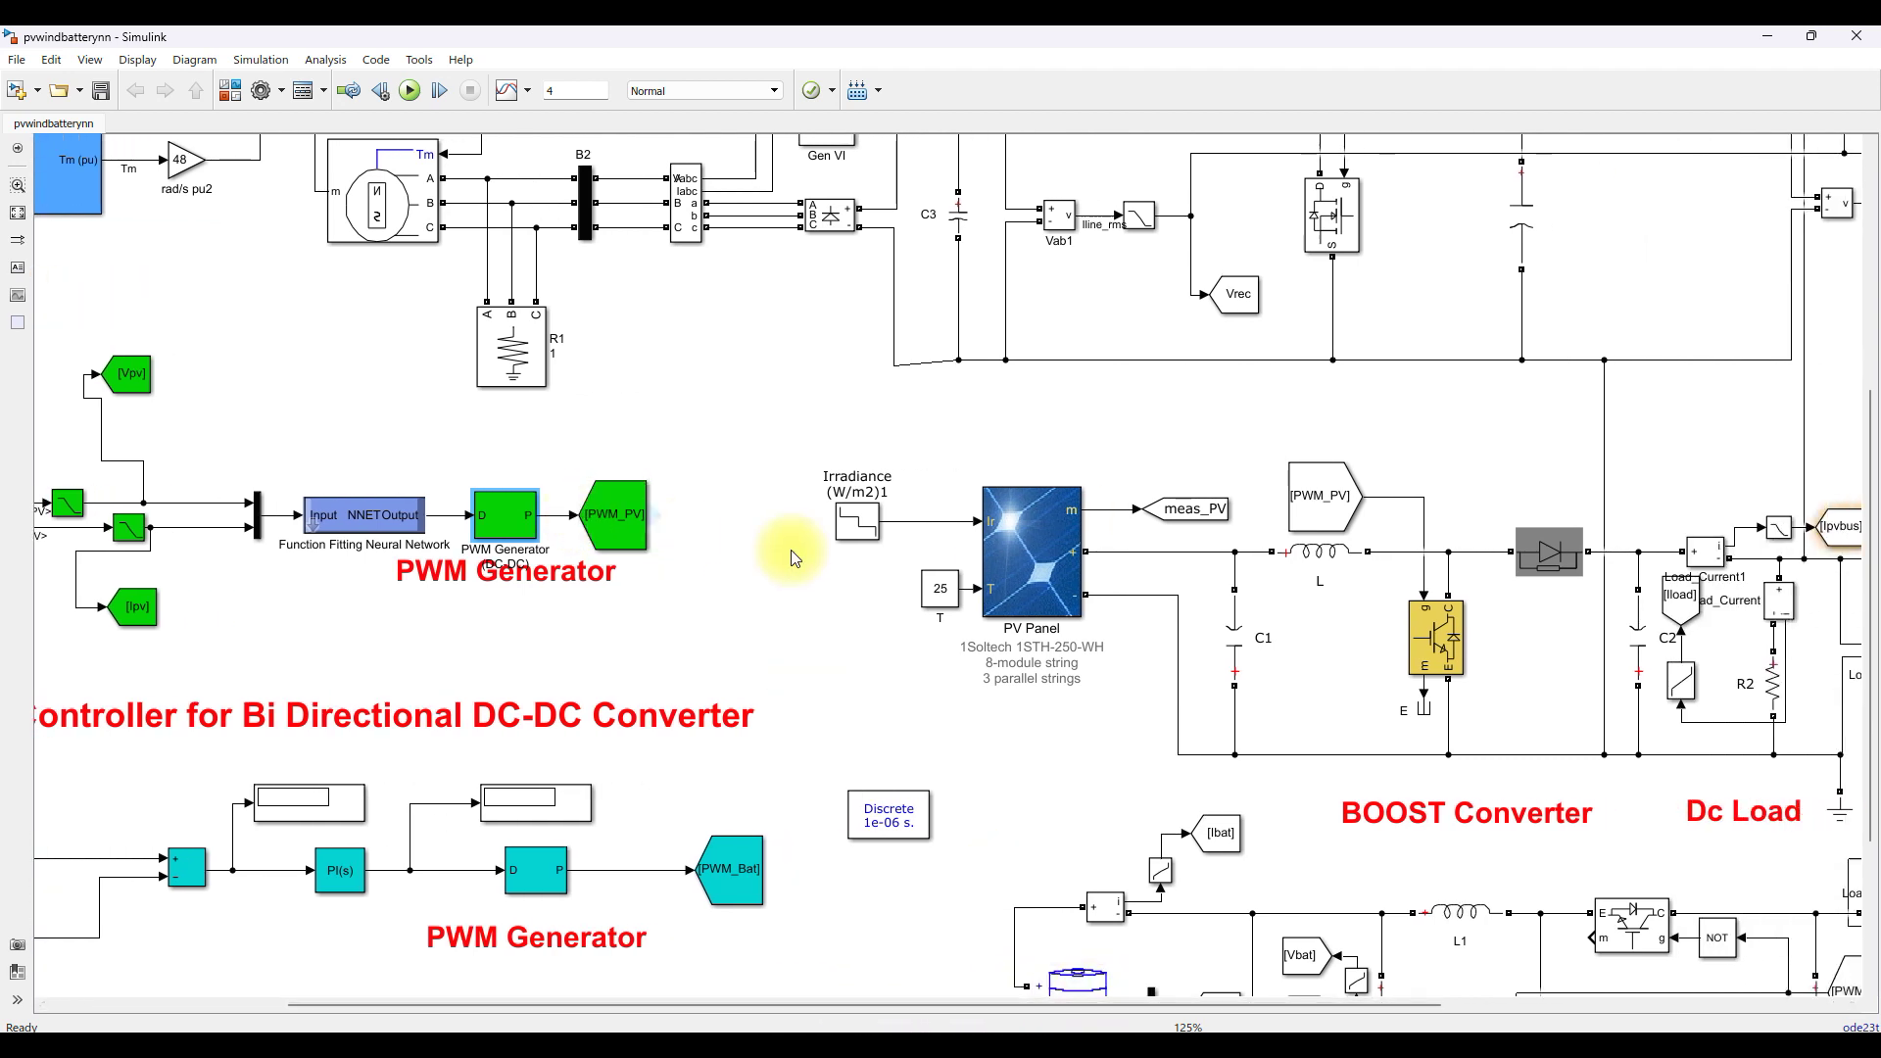
{"action": "key", "text": "ctrl+alt+p"}
{"action": "mouse_move", "coordinate": [651, 484]}
{"action": "left_mouse_down"}
{"action": "mouse_move", "coordinate": [995, 404]}
{"action": "mouse_move", "coordinate": [1362, 565]}
{"action": "left_mouse_up"}
{"action": "left_click_drag", "start_coordinate": [1055, 544], "coordinate": [1018, 591]}
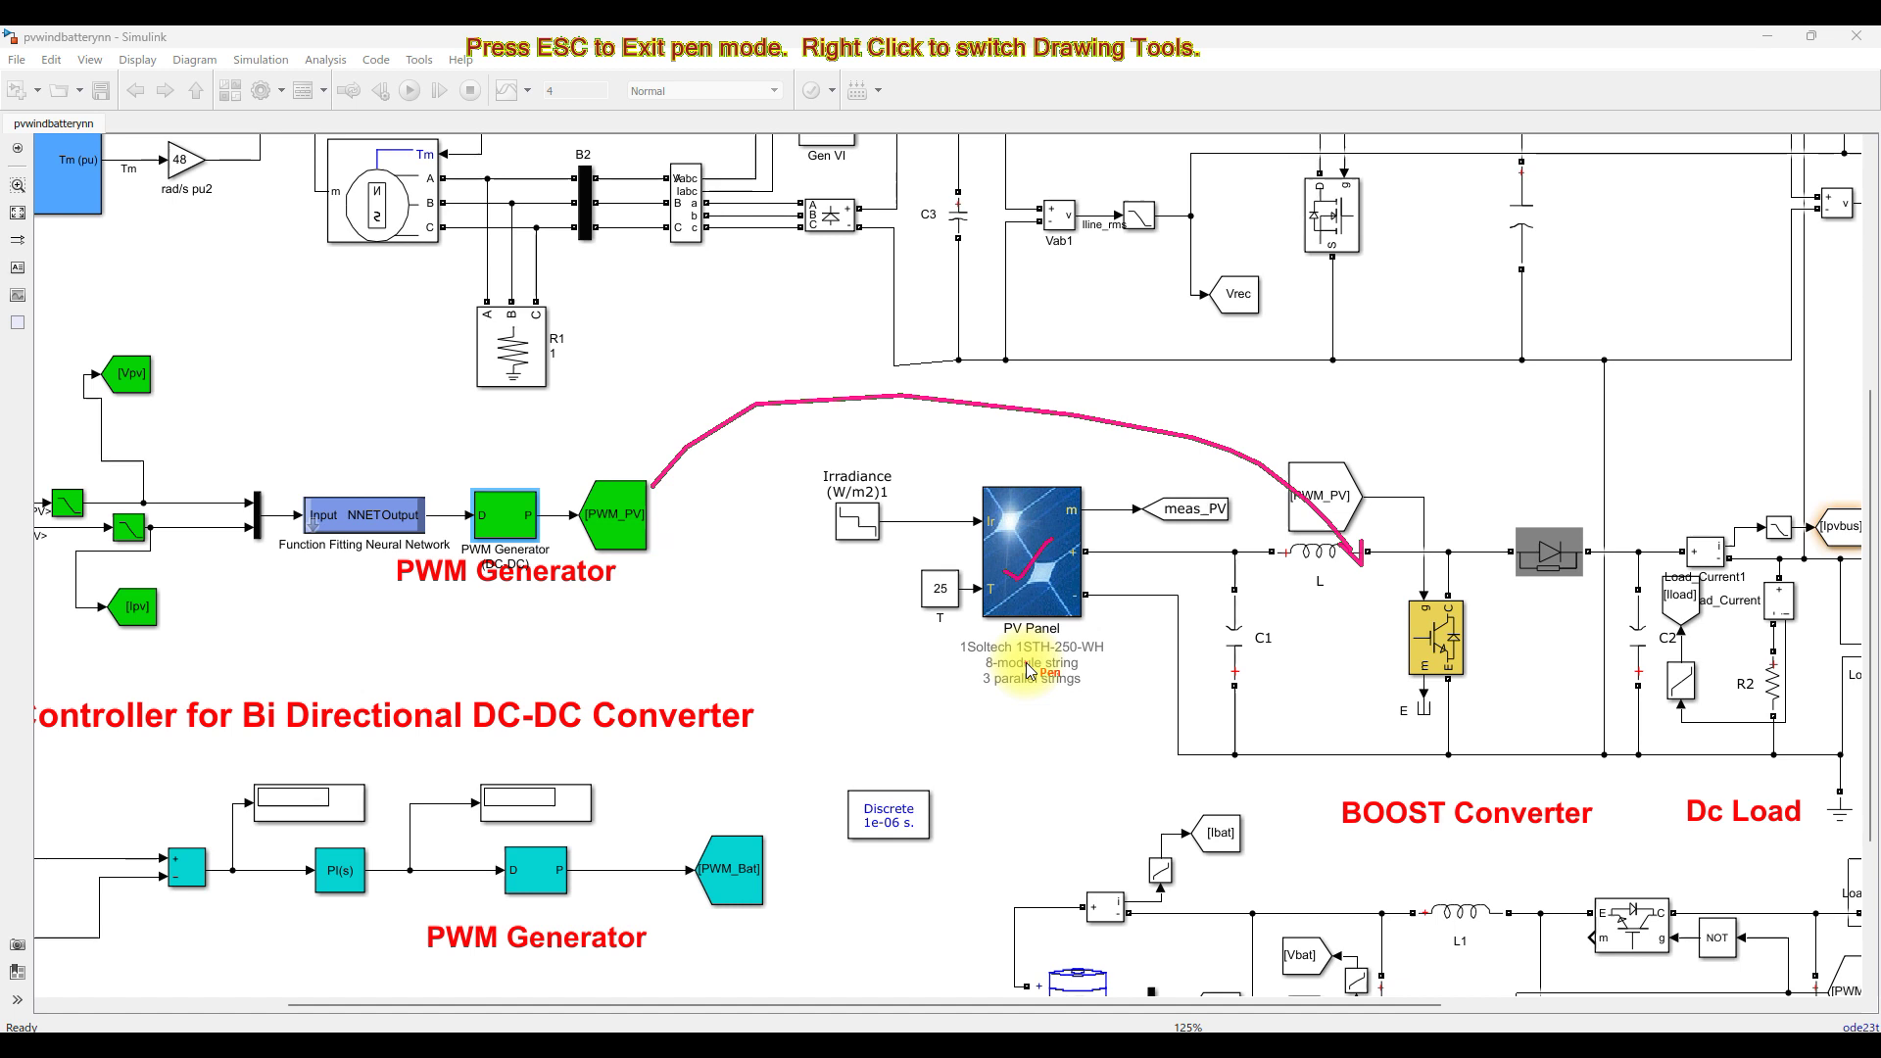
{"action": "key", "text": "Escape"}
- Fit the whole model in view, circle the DC load and wind-side converter with the screen pen, and clear the marks
{"action": "left_click", "coordinate": [18, 212]}
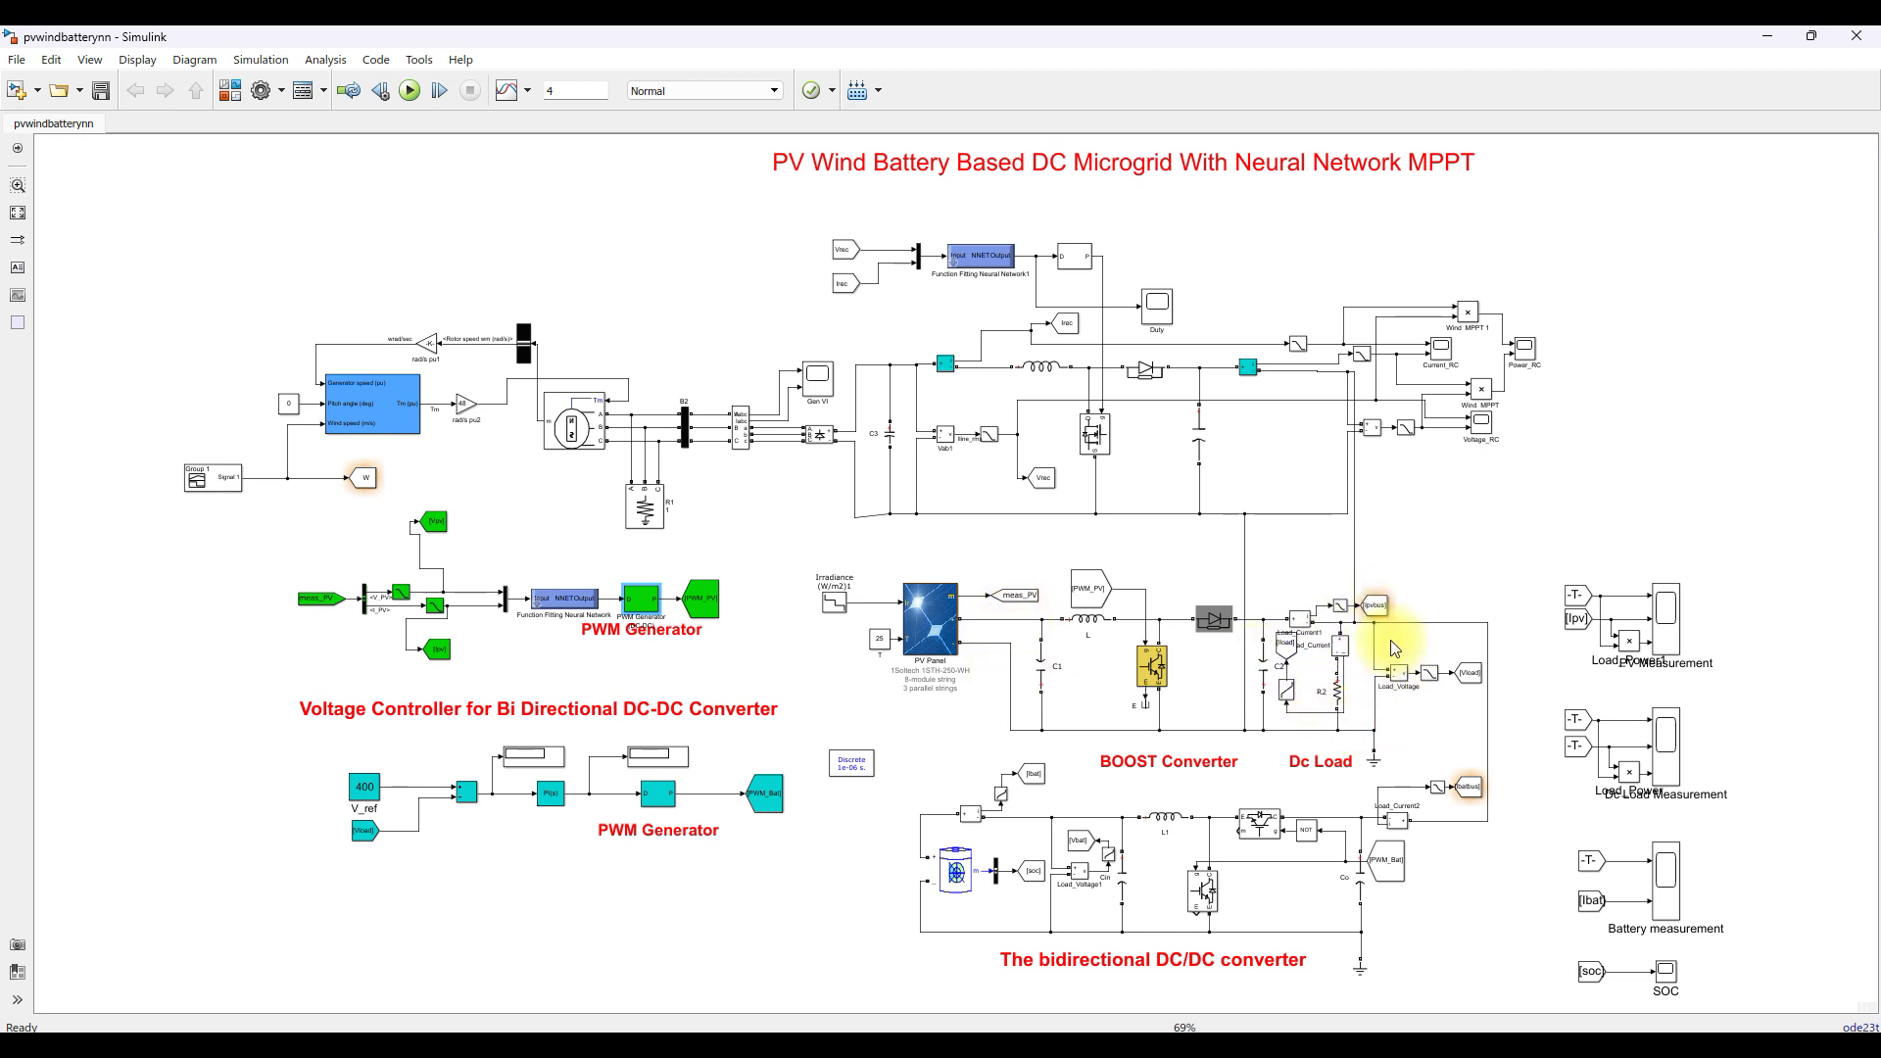
{"action": "key", "text": "F9"}
{"action": "mouse_move", "coordinate": [1326, 490]}
{"action": "left_mouse_down"}
{"action": "mouse_move", "coordinate": [1326, 672]}
{"action": "mouse_move", "coordinate": [1353, 778]}
{"action": "mouse_move", "coordinate": [1405, 562]}
{"action": "left_mouse_up"}
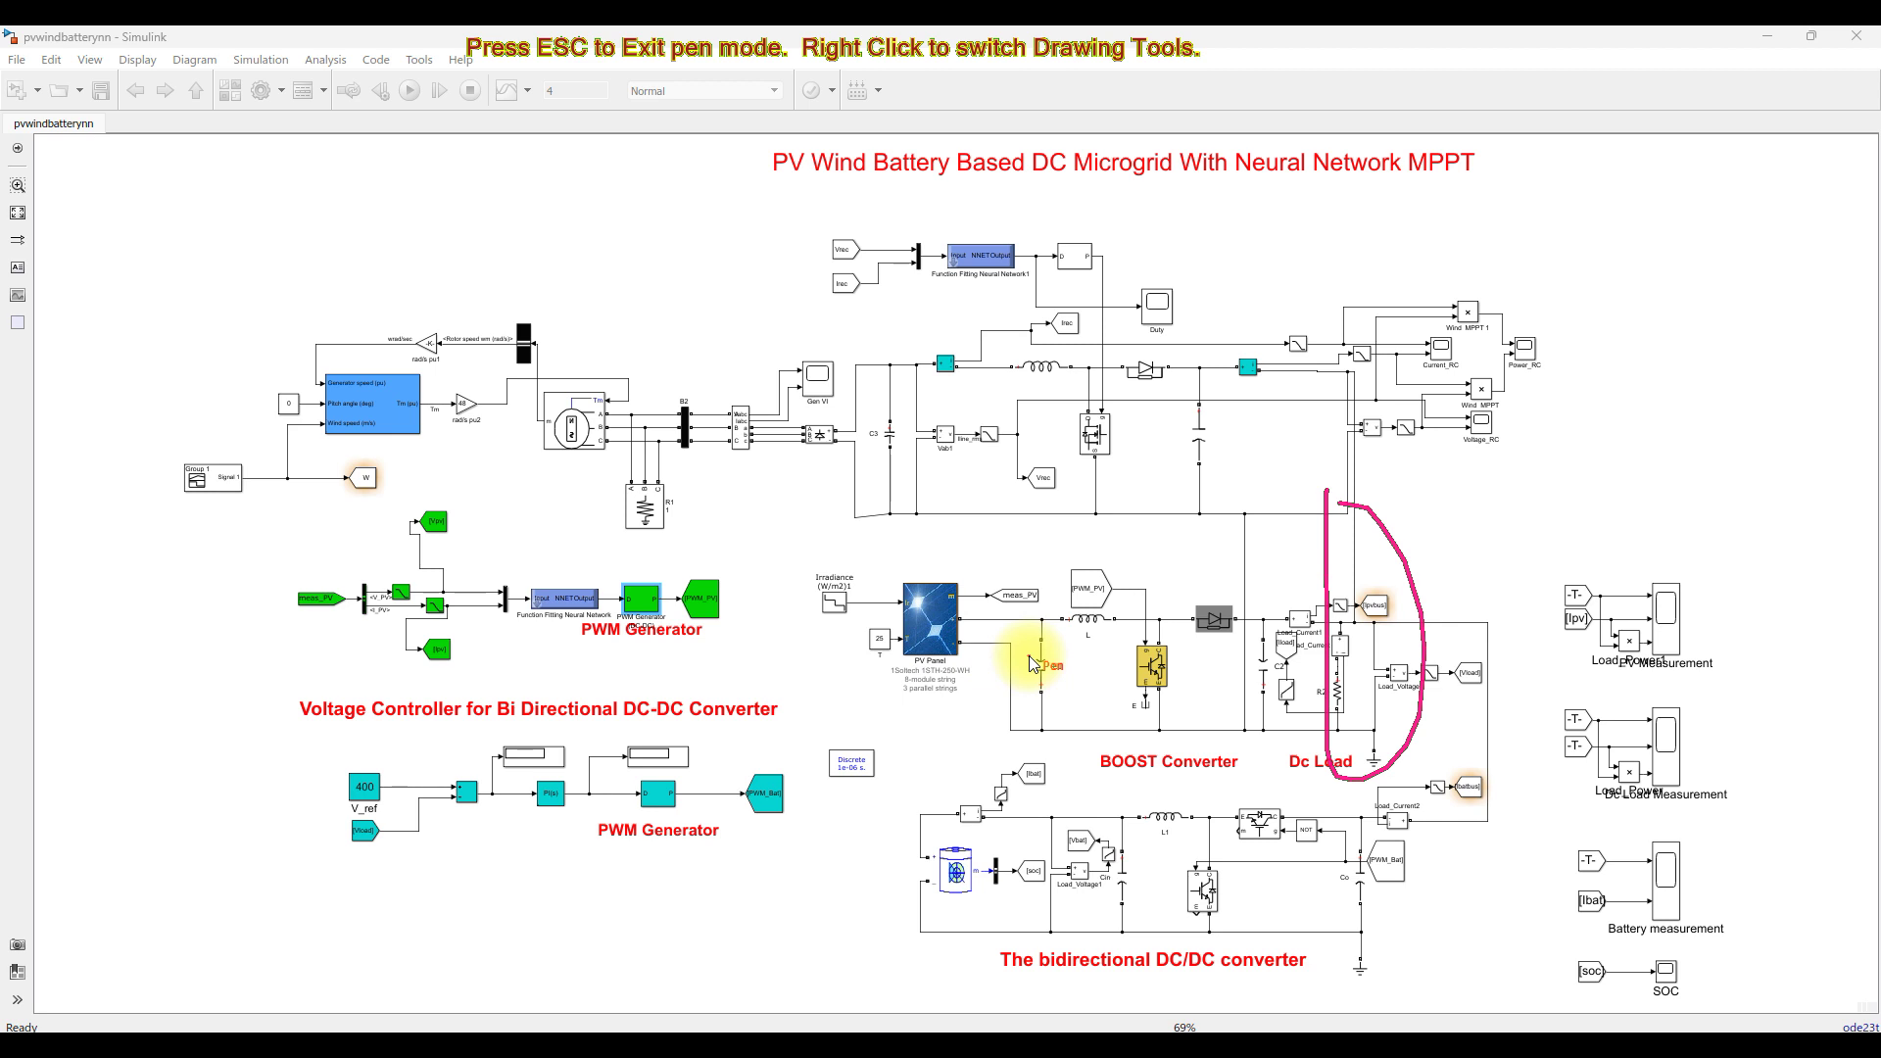
{"action": "mouse_move", "coordinate": [1239, 331]}
{"action": "left_mouse_down"}
{"action": "mouse_move", "coordinate": [945, 377]}
{"action": "mouse_move", "coordinate": [889, 441]}
{"action": "mouse_move", "coordinate": [1005, 541]}
{"action": "mouse_move", "coordinate": [1199, 527]}
{"action": "mouse_move", "coordinate": [1283, 408]}
{"action": "mouse_move", "coordinate": [1242, 338]}
{"action": "left_mouse_up"}
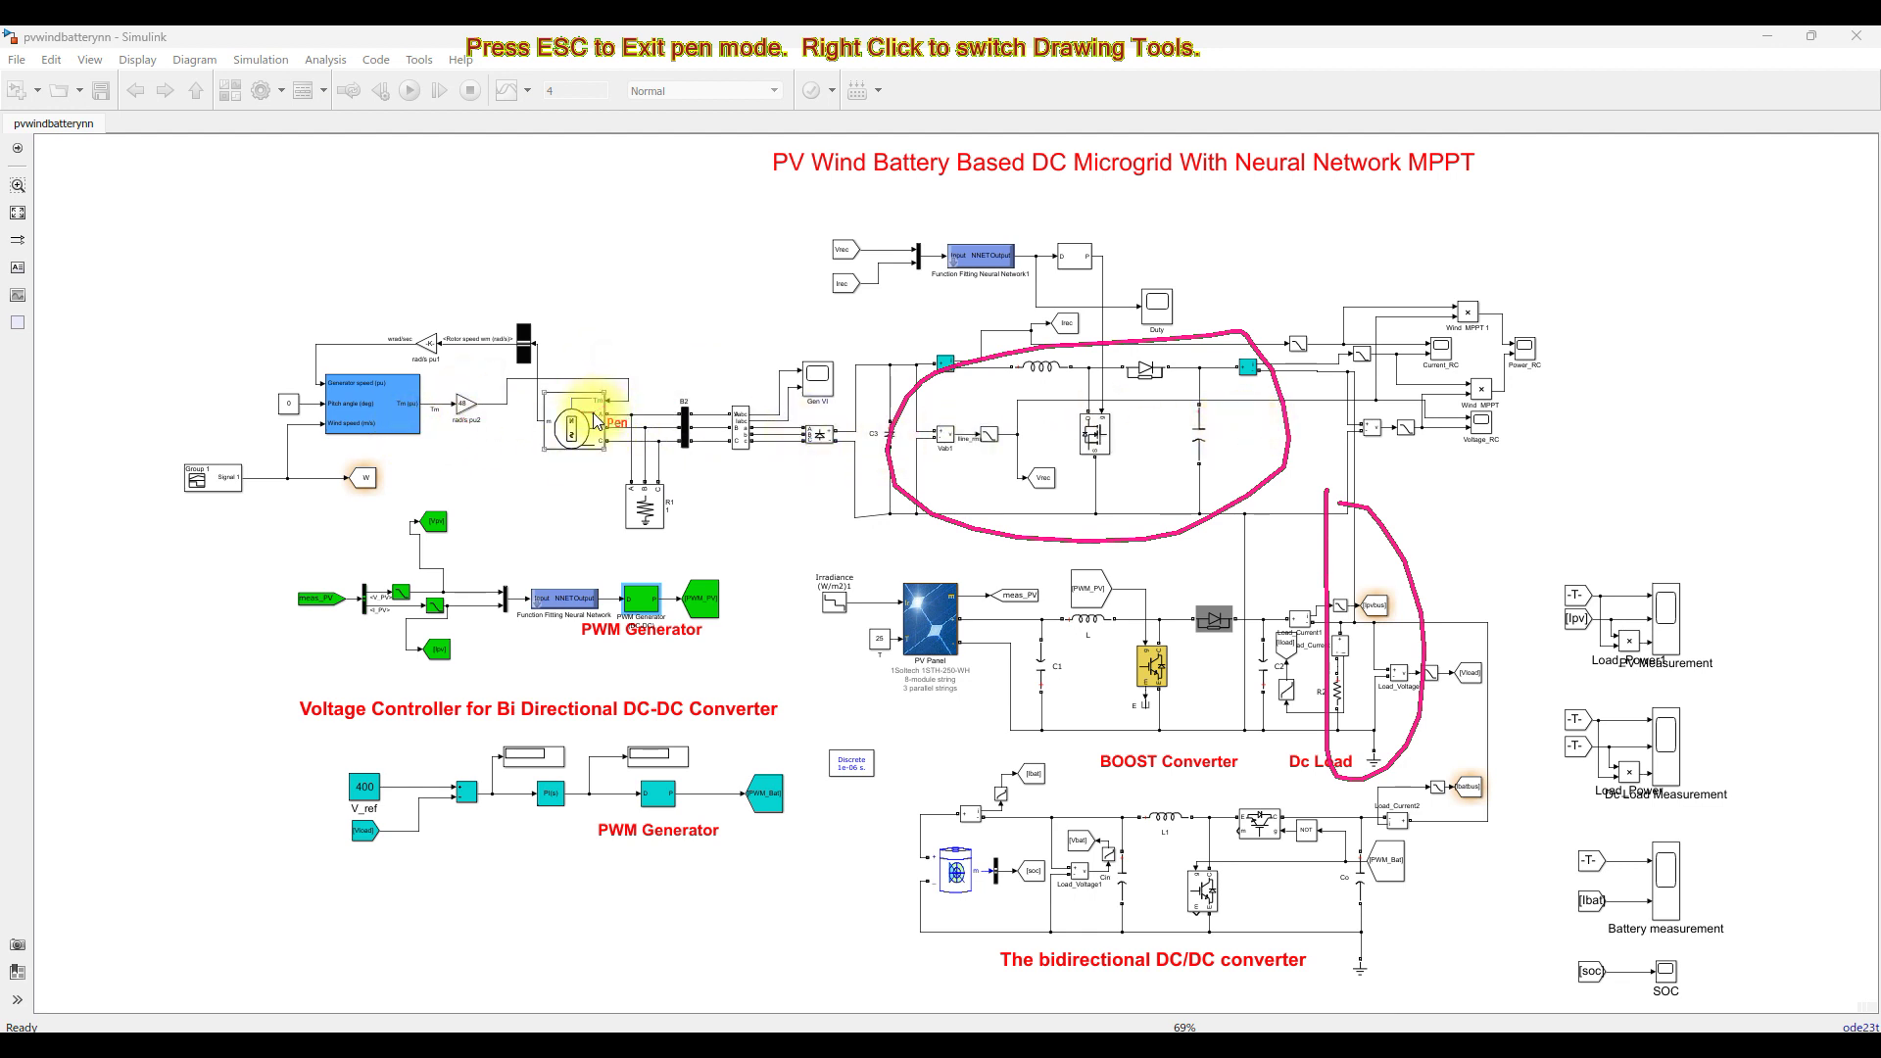
{"action": "key", "text": "Escape"}
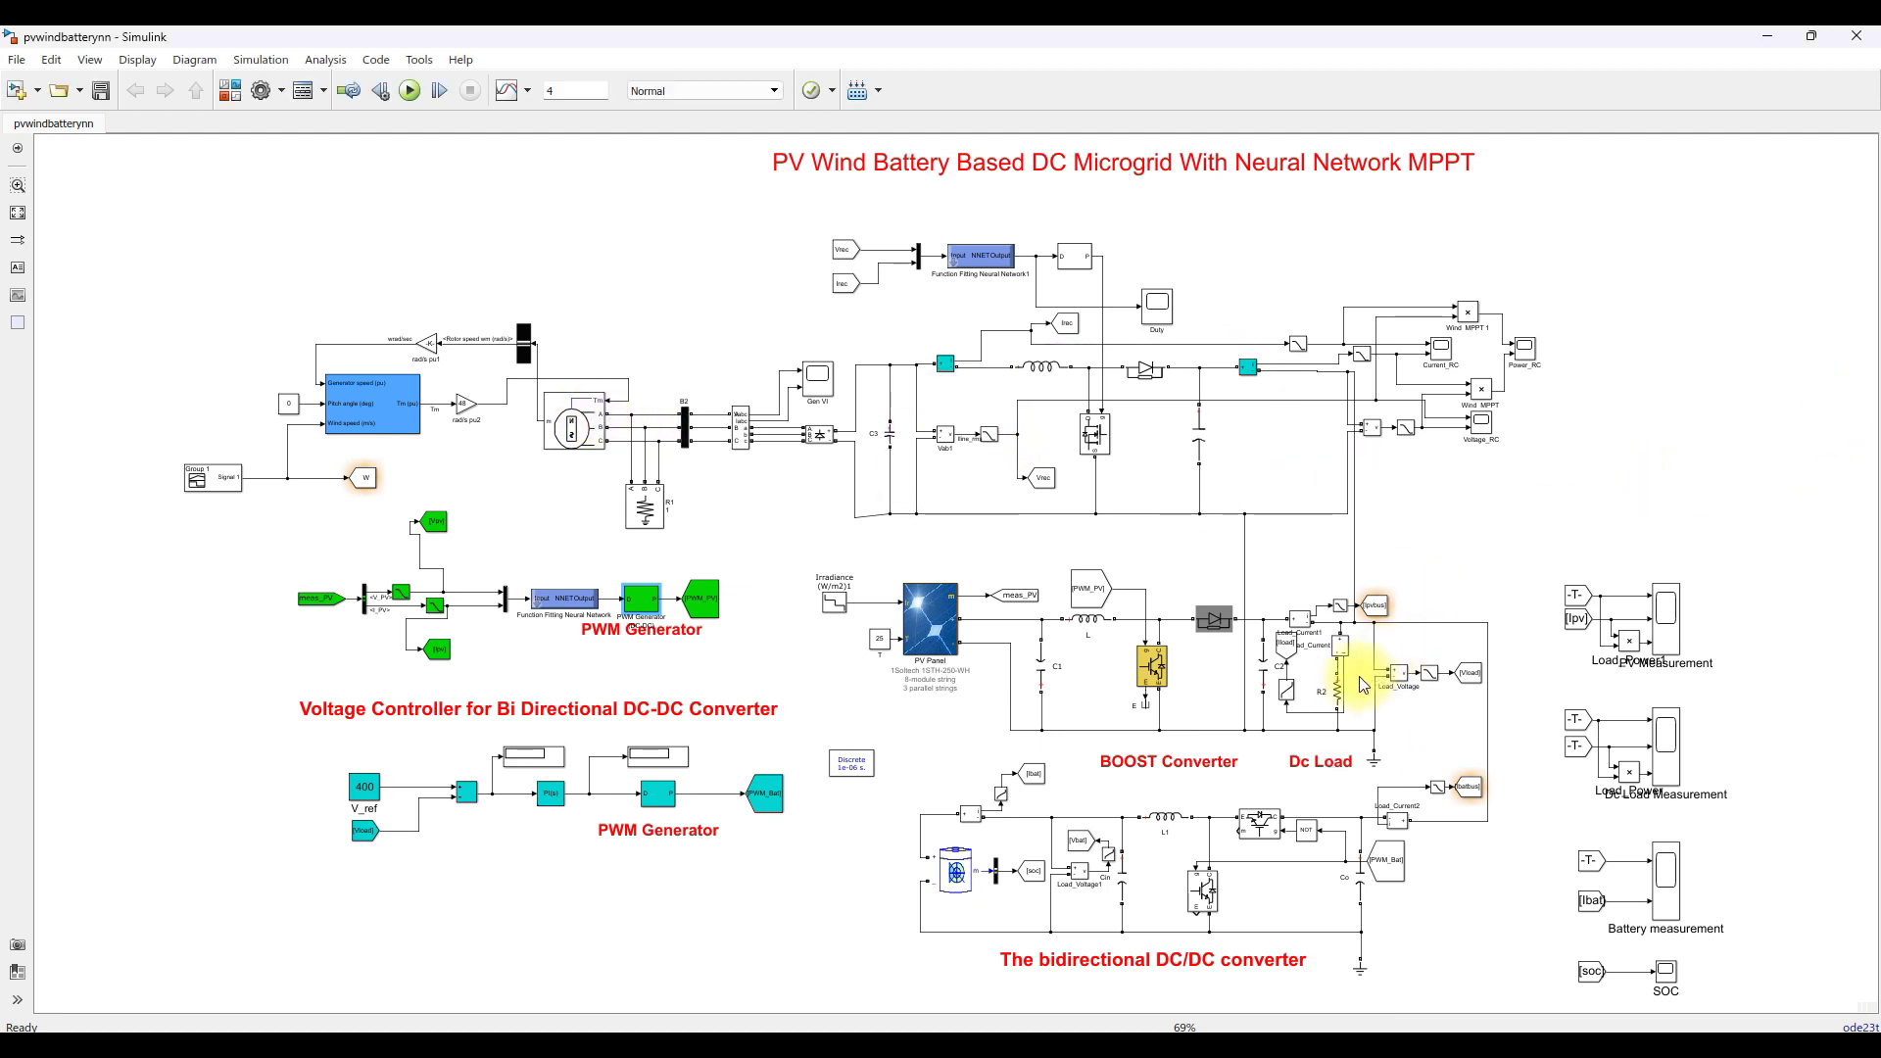
- Inspect the resistance in the DC load resistor R2's block parameters and close them
{"action": "left_click", "coordinate": [1341, 701]}
{"action": "double_click", "coordinate": [1340, 697]}
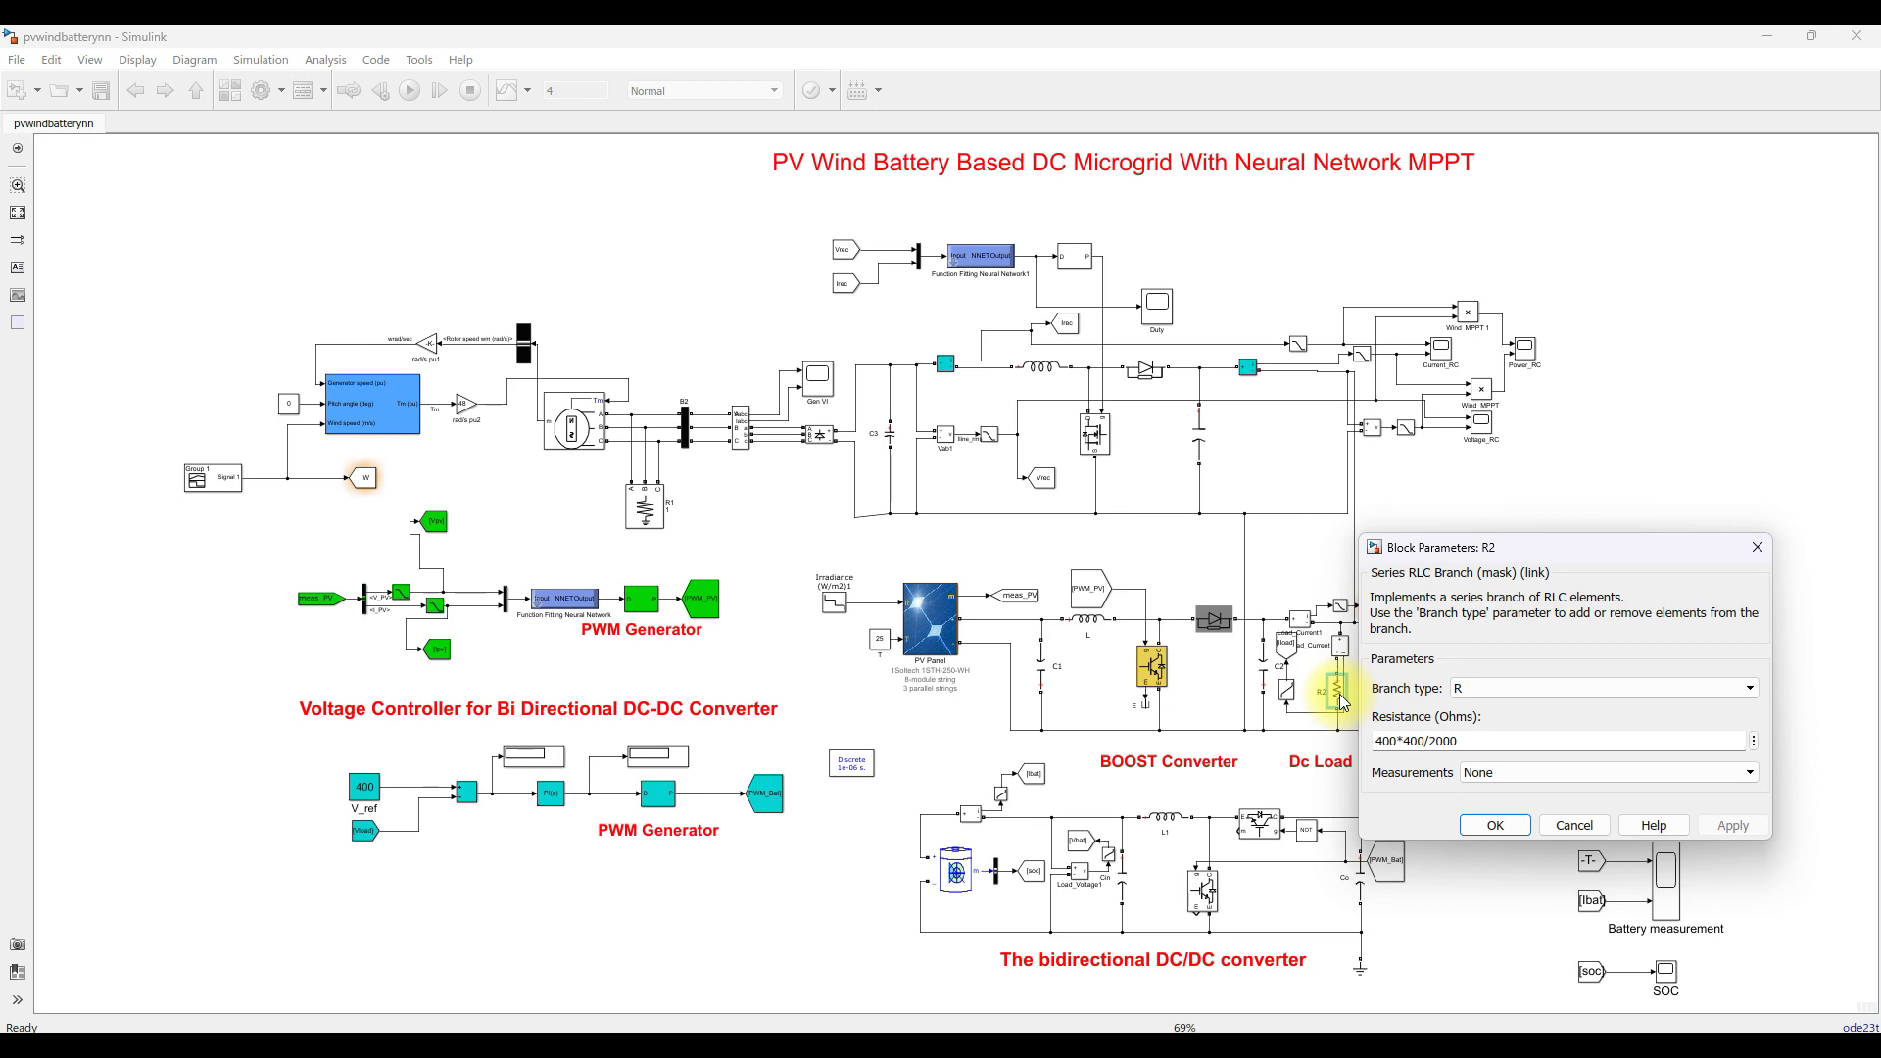
{"action": "left_click", "coordinate": [1481, 822]}
- Inspect the nominal voltage and rated capacity in the block parameters of the bidirectional converter's battery and close them
{"action": "scroll", "coordinate": [1302, 998], "scroll_direction": "up", "scroll_amount": 5}
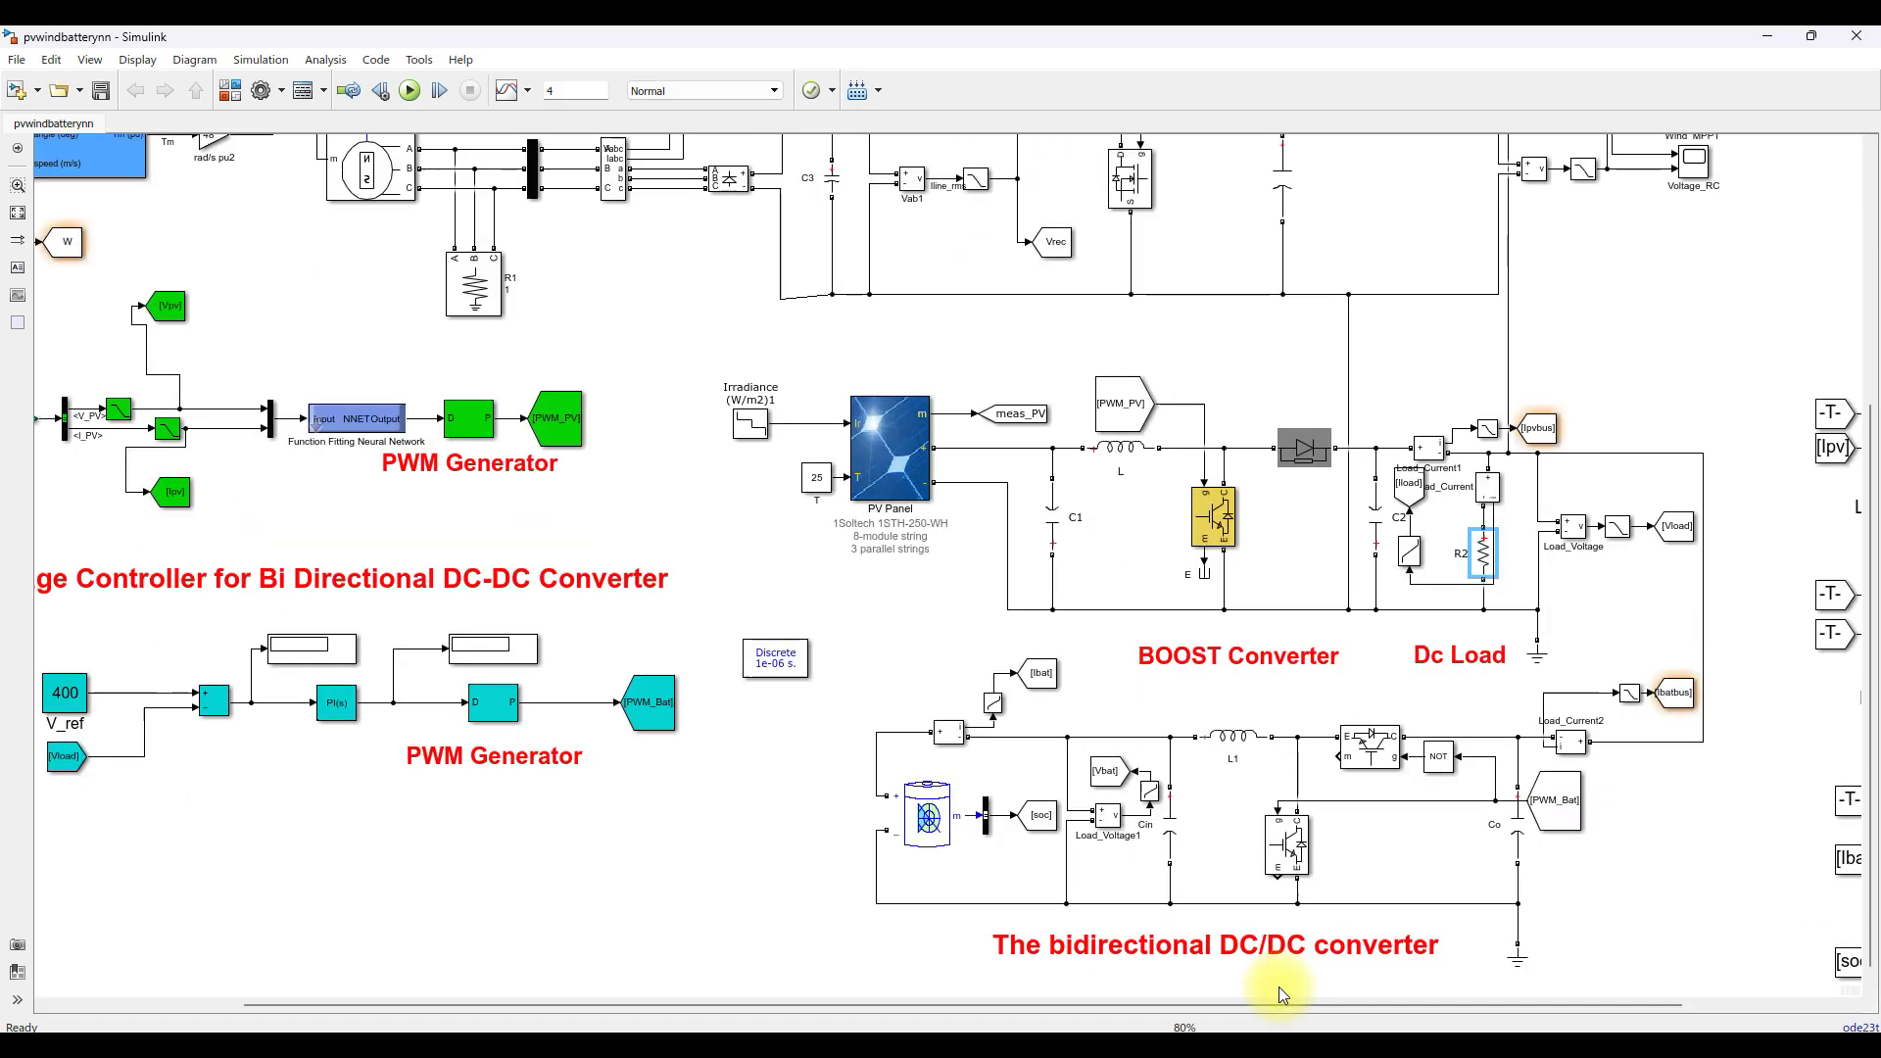
{"action": "left_click", "coordinate": [1289, 940]}
{"action": "scroll", "coordinate": [1224, 990], "scroll_direction": "down", "scroll_amount": 4}
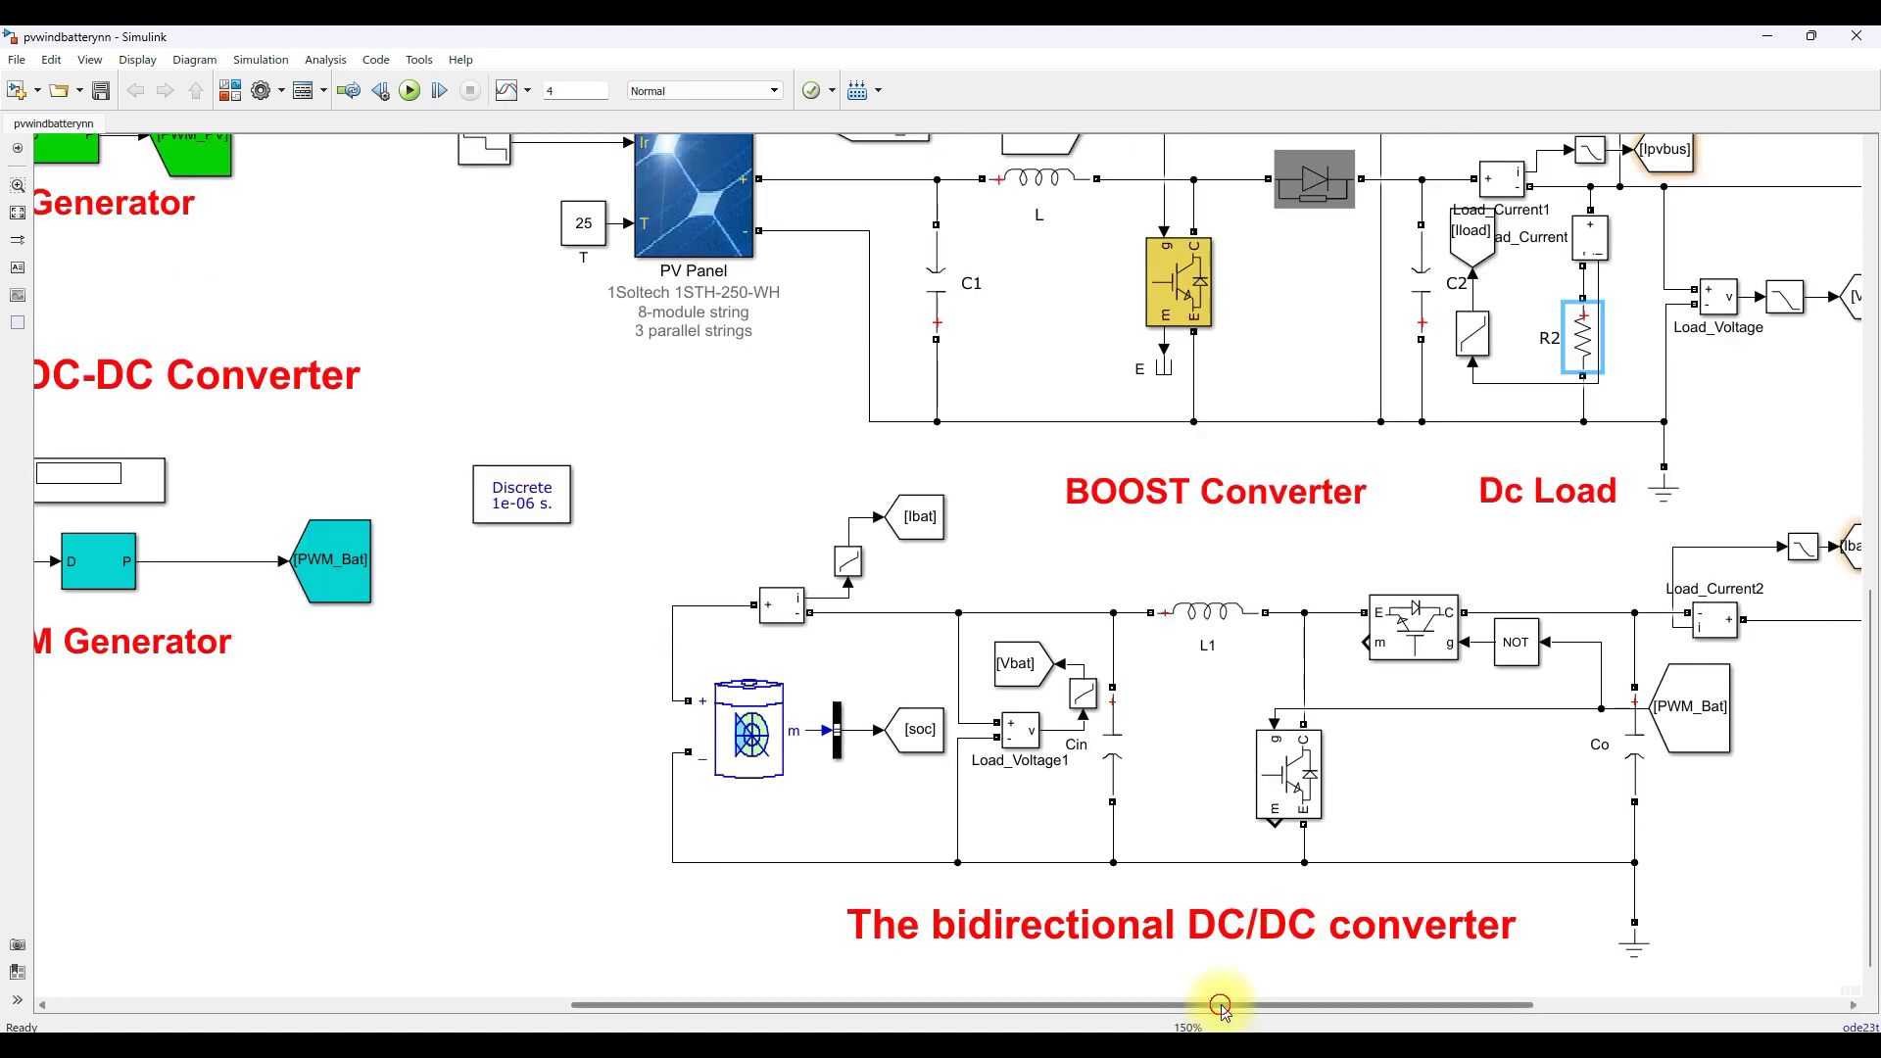
{"action": "scroll", "coordinate": [1385, 974], "scroll_direction": "up", "scroll_amount": 4}
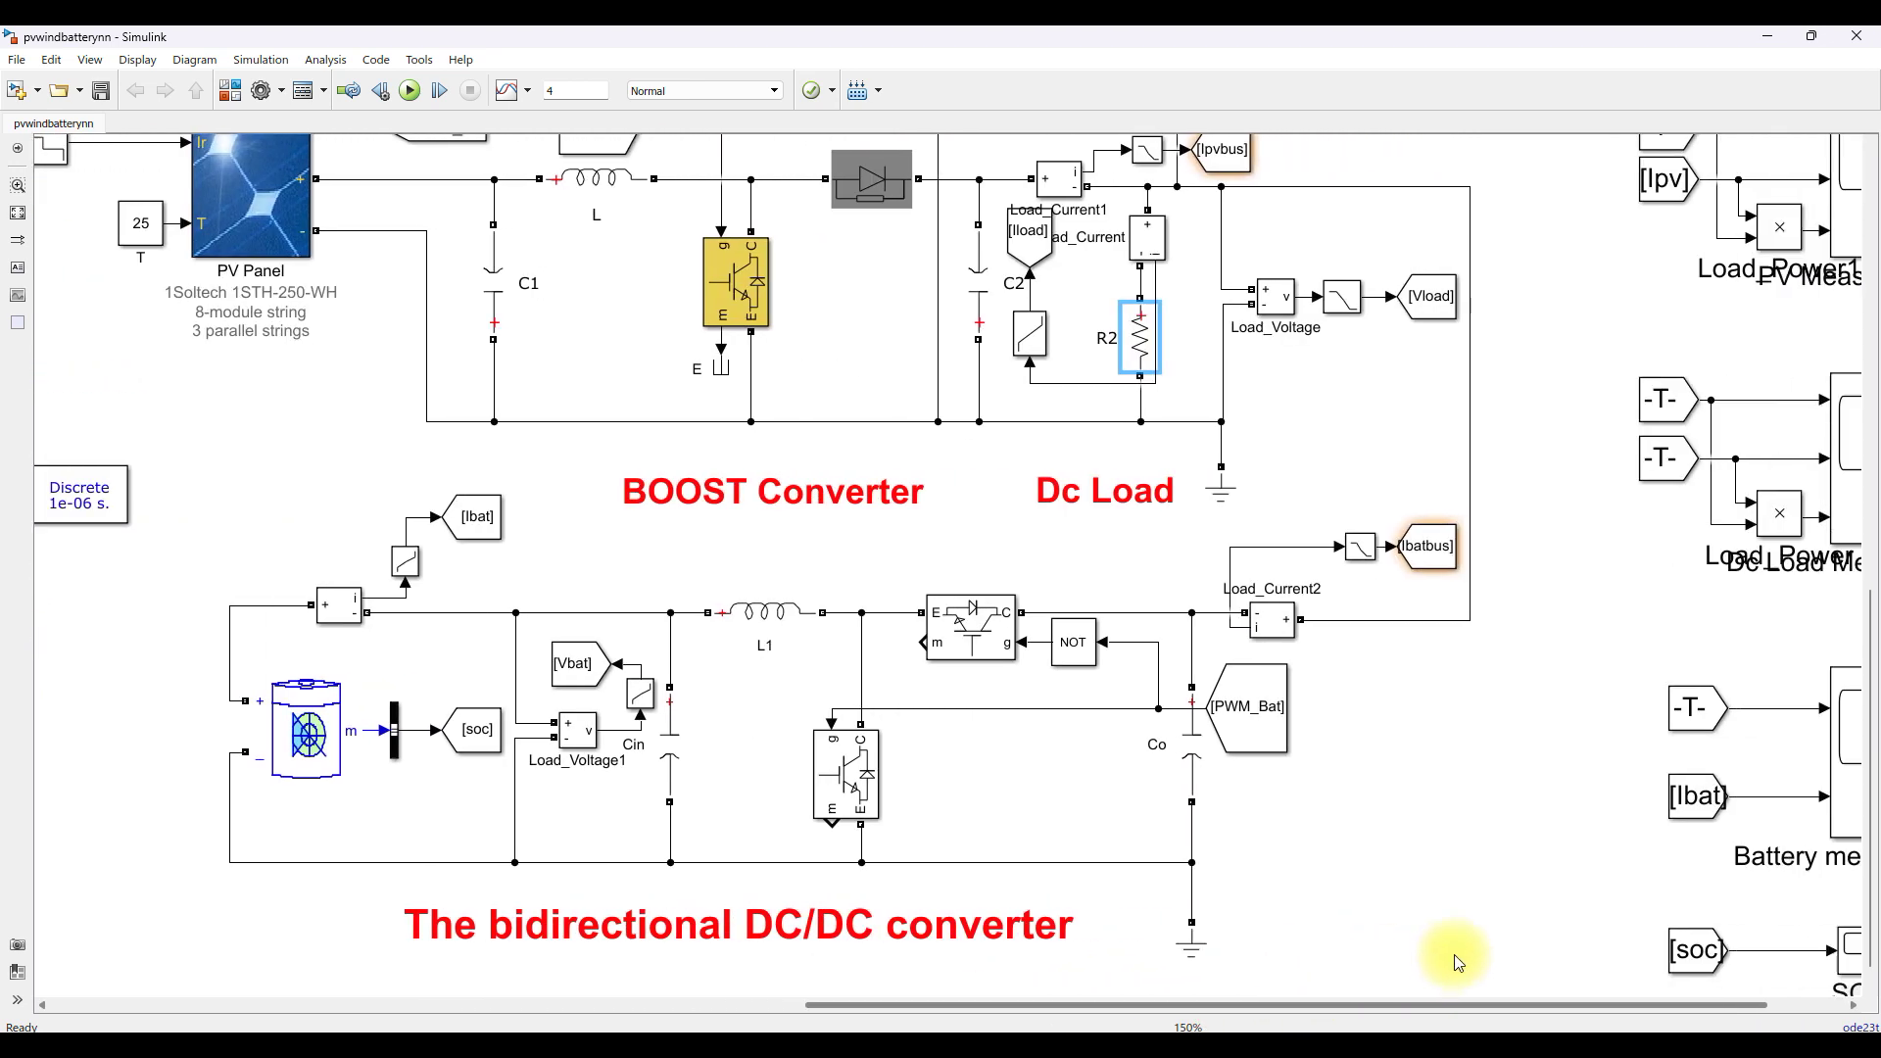
{"action": "double_click", "coordinate": [327, 735]}
{"action": "double_click", "coordinate": [549, 758]}
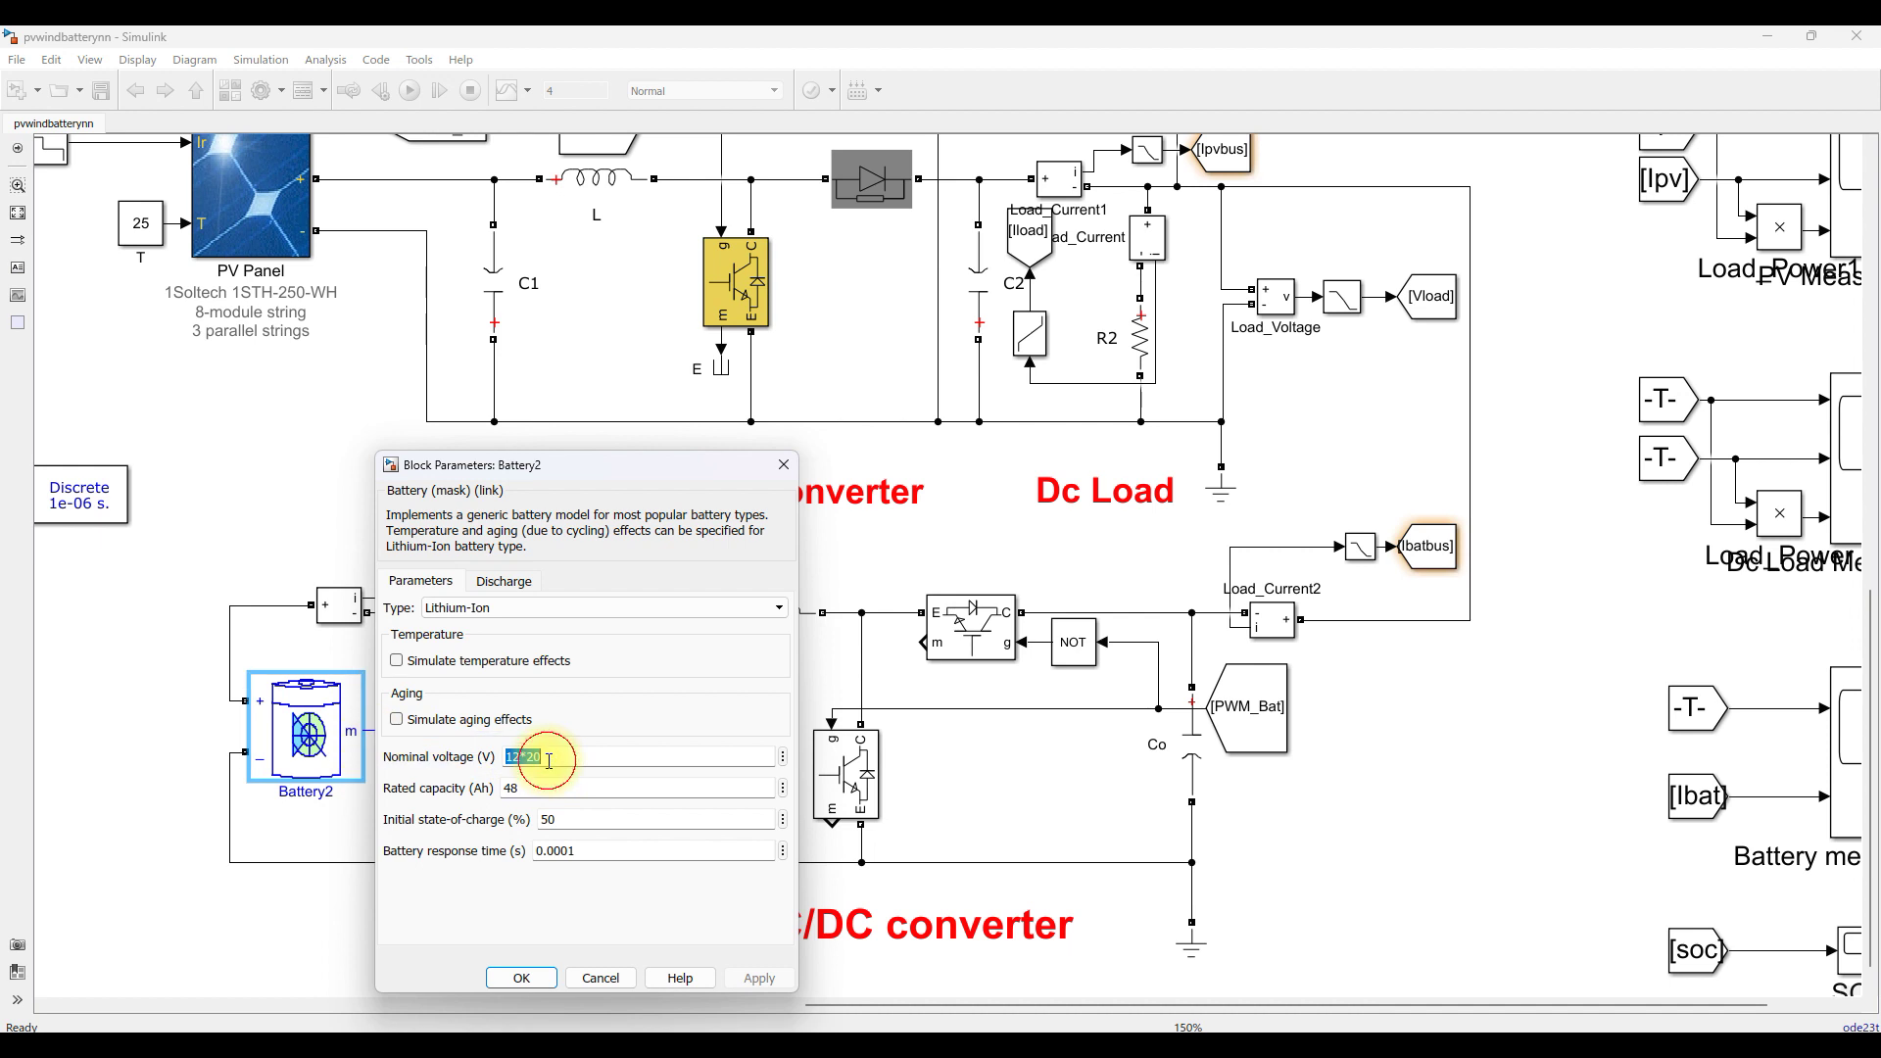
{"action": "double_click", "coordinate": [517, 786]}
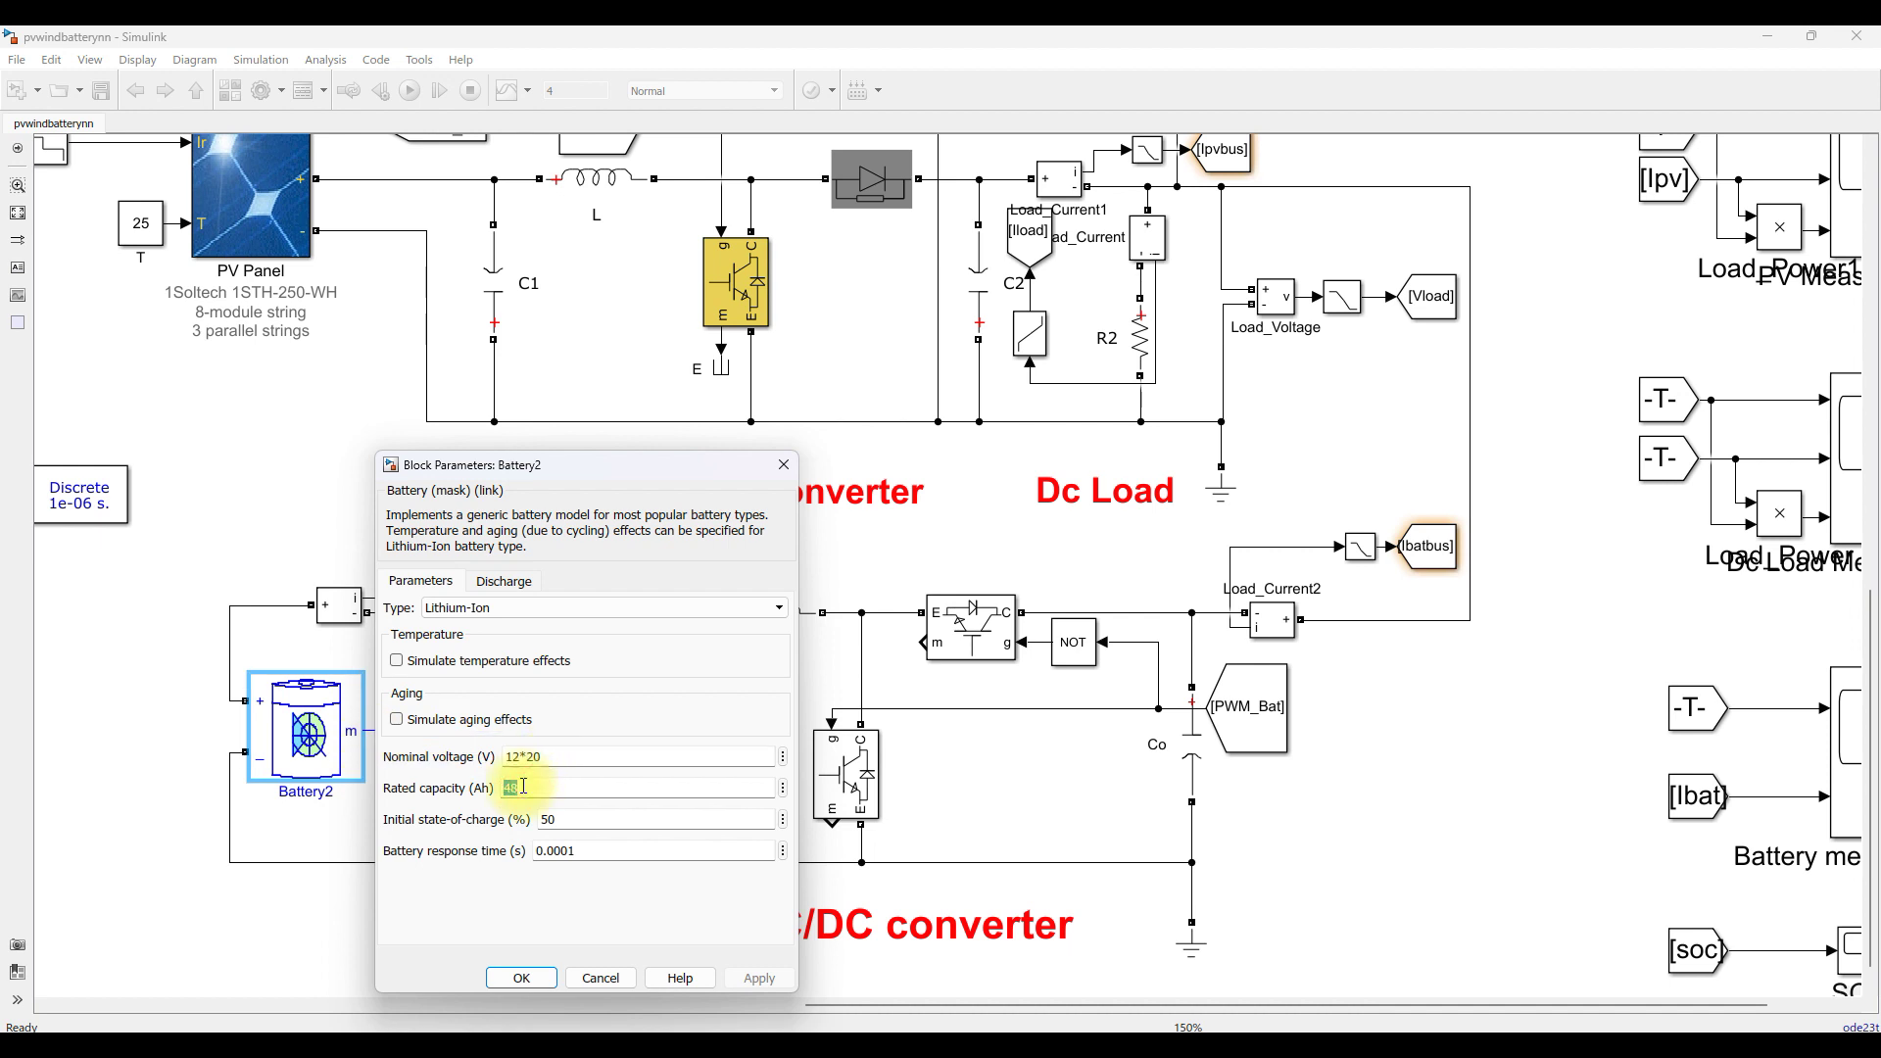
{"action": "left_click", "coordinate": [521, 978]}
{"action": "left_click", "coordinate": [495, 850]}
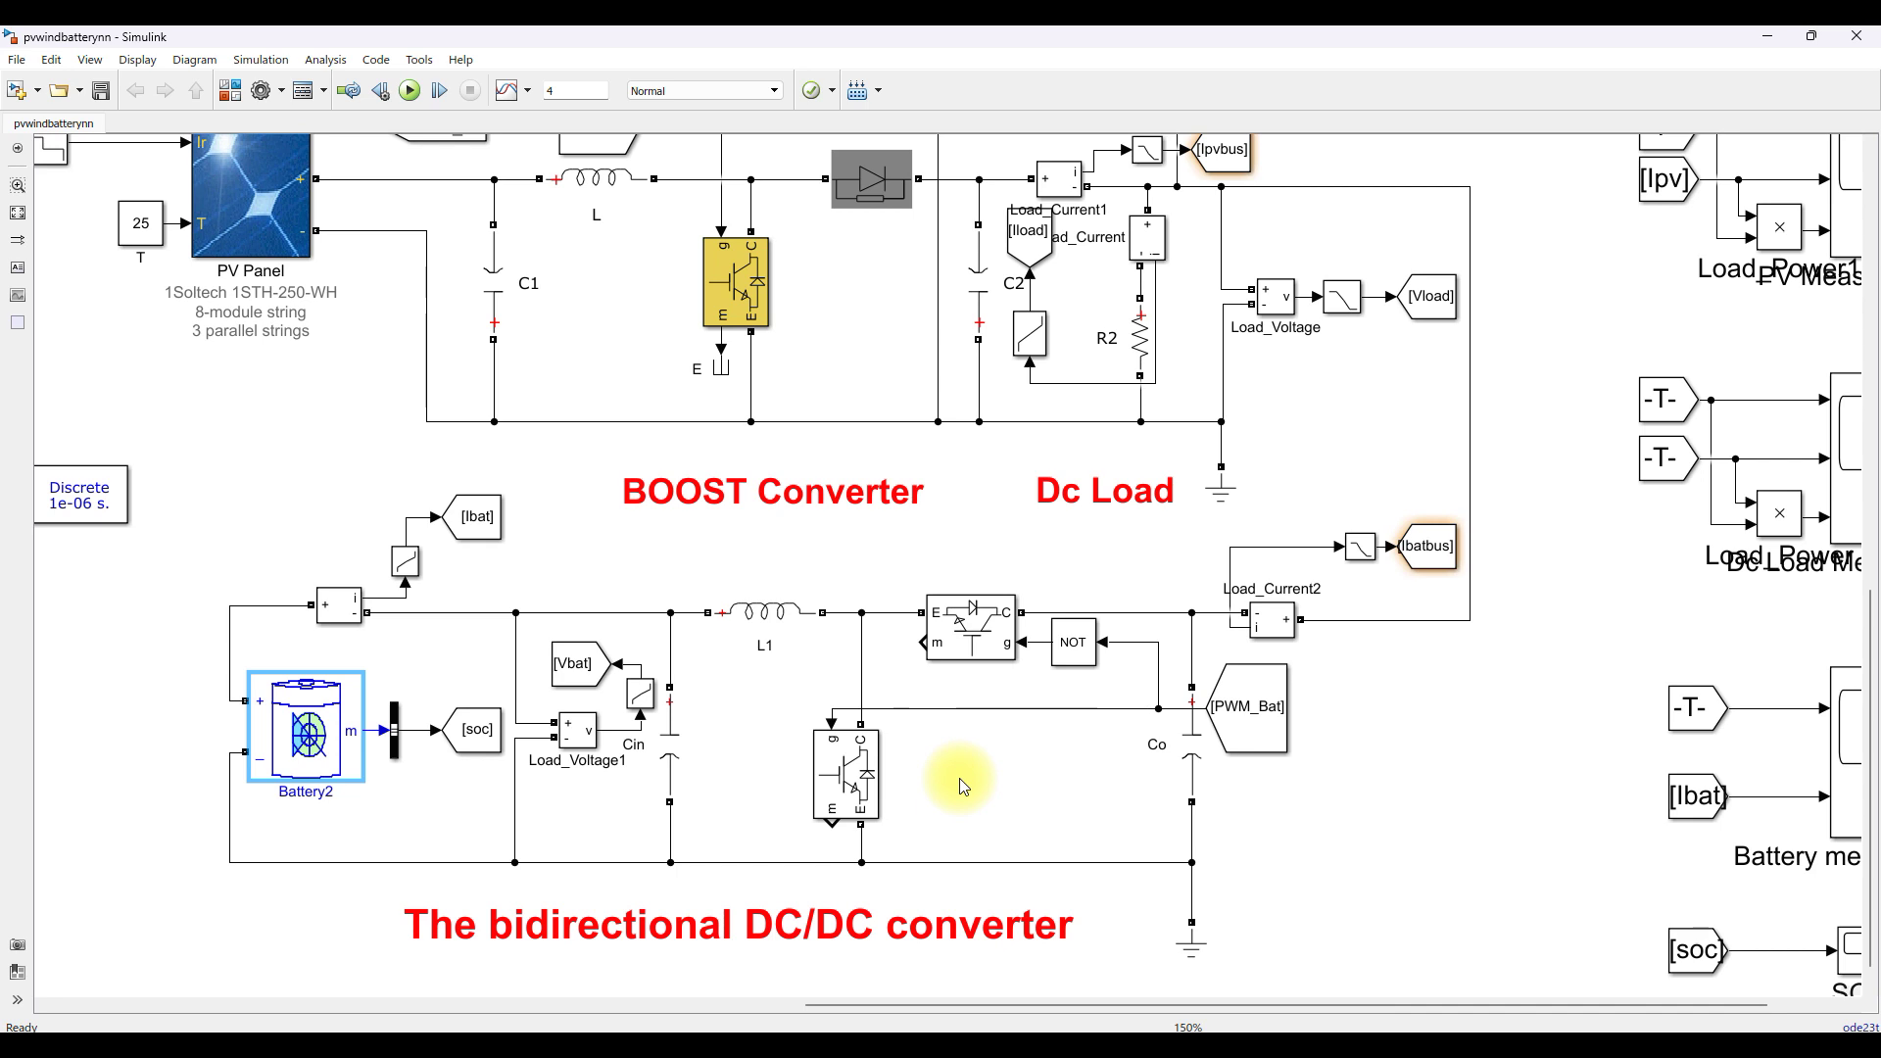
- Draw arrows in both power-flow directions across the bidirectional DC/DC converter with the screen pen and clear the marks
{"action": "key", "text": "F9"}
{"action": "left_click_drag", "start_coordinate": [744, 566], "coordinate": [1242, 573]}
{"action": "left_click_drag", "start_coordinate": [770, 555], "coordinate": [777, 592]}
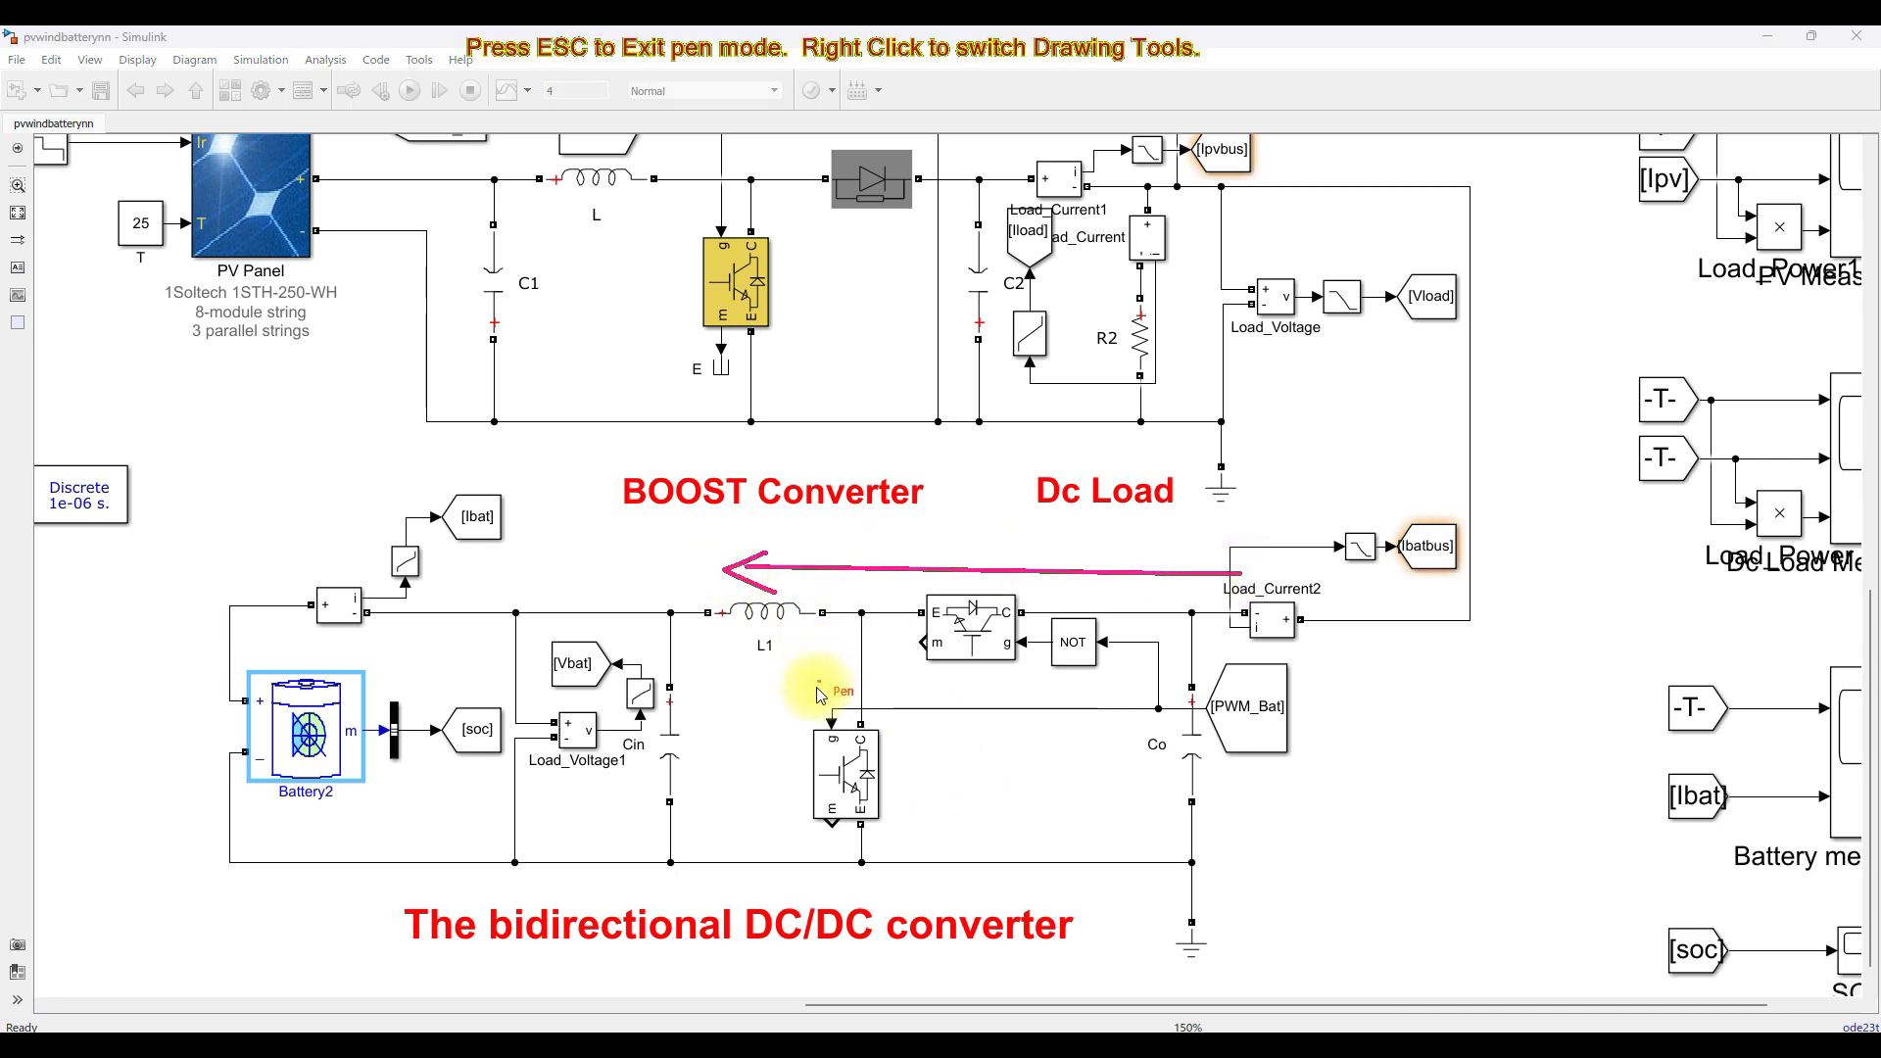
{"action": "left_click_drag", "start_coordinate": [721, 693], "coordinate": [1140, 707]}
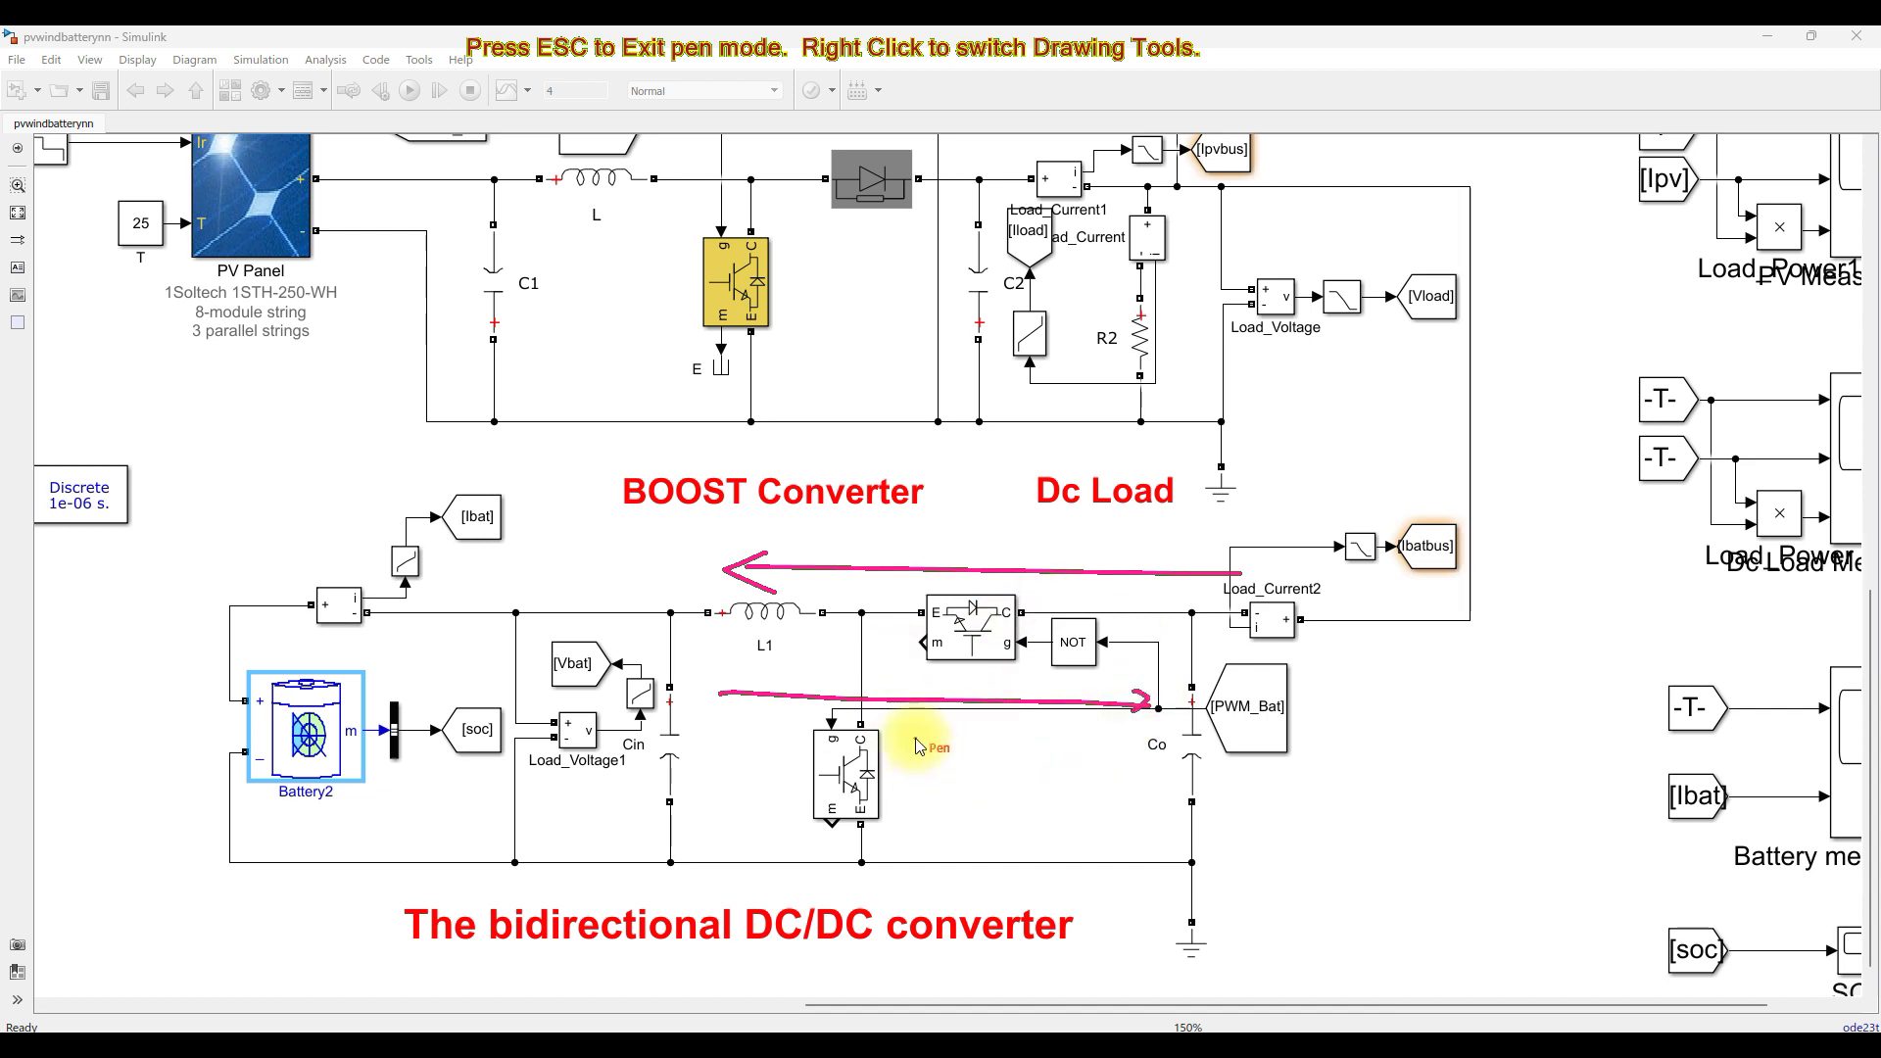
{"action": "key", "text": "Escape"}
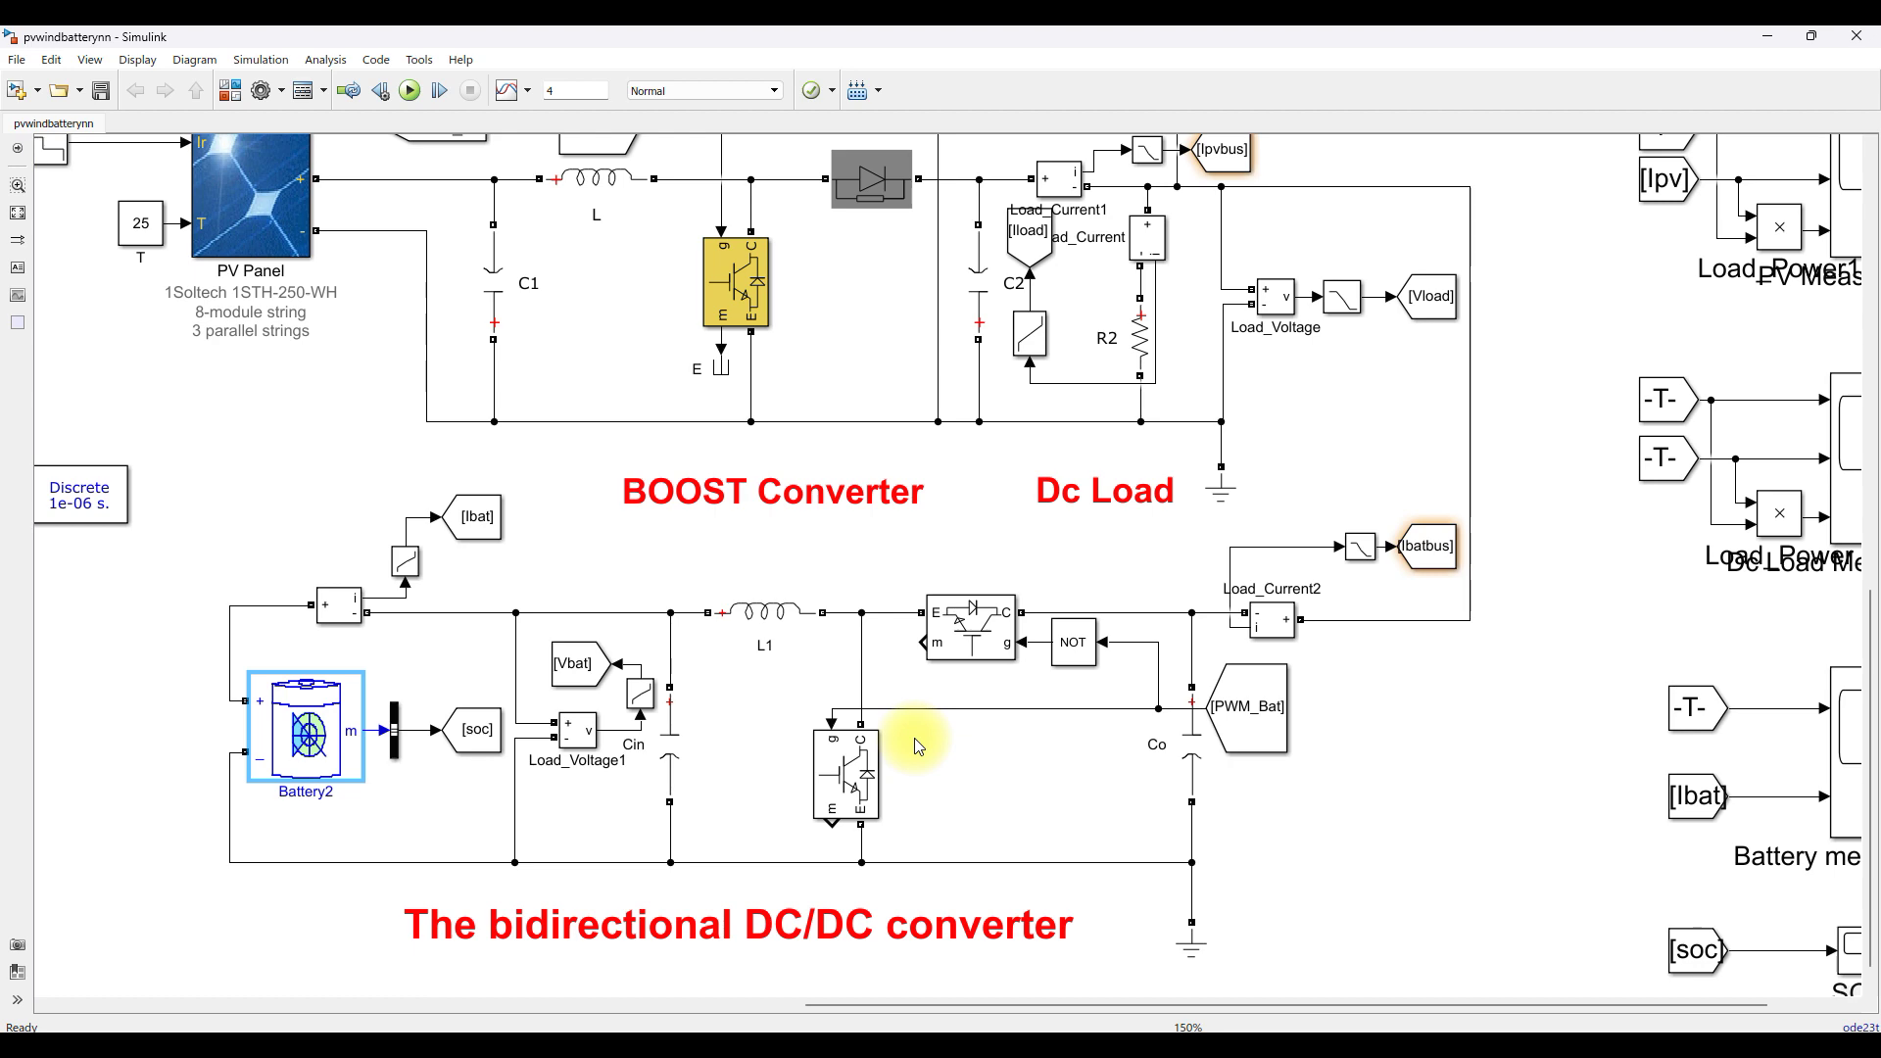
- Circle the DC load with the screen pen and trace its voltage to the Vload input of the bidirectional converter's voltage controller
{"action": "left_click", "coordinate": [19, 219]}
{"action": "scroll", "coordinate": [525, 839], "scroll_direction": "up", "scroll_amount": 3}
{"action": "scroll", "coordinate": [482, 816], "scroll_direction": "down", "scroll_amount": 1}
{"action": "scroll", "coordinate": [481, 816], "scroll_direction": "down", "scroll_amount": 1}
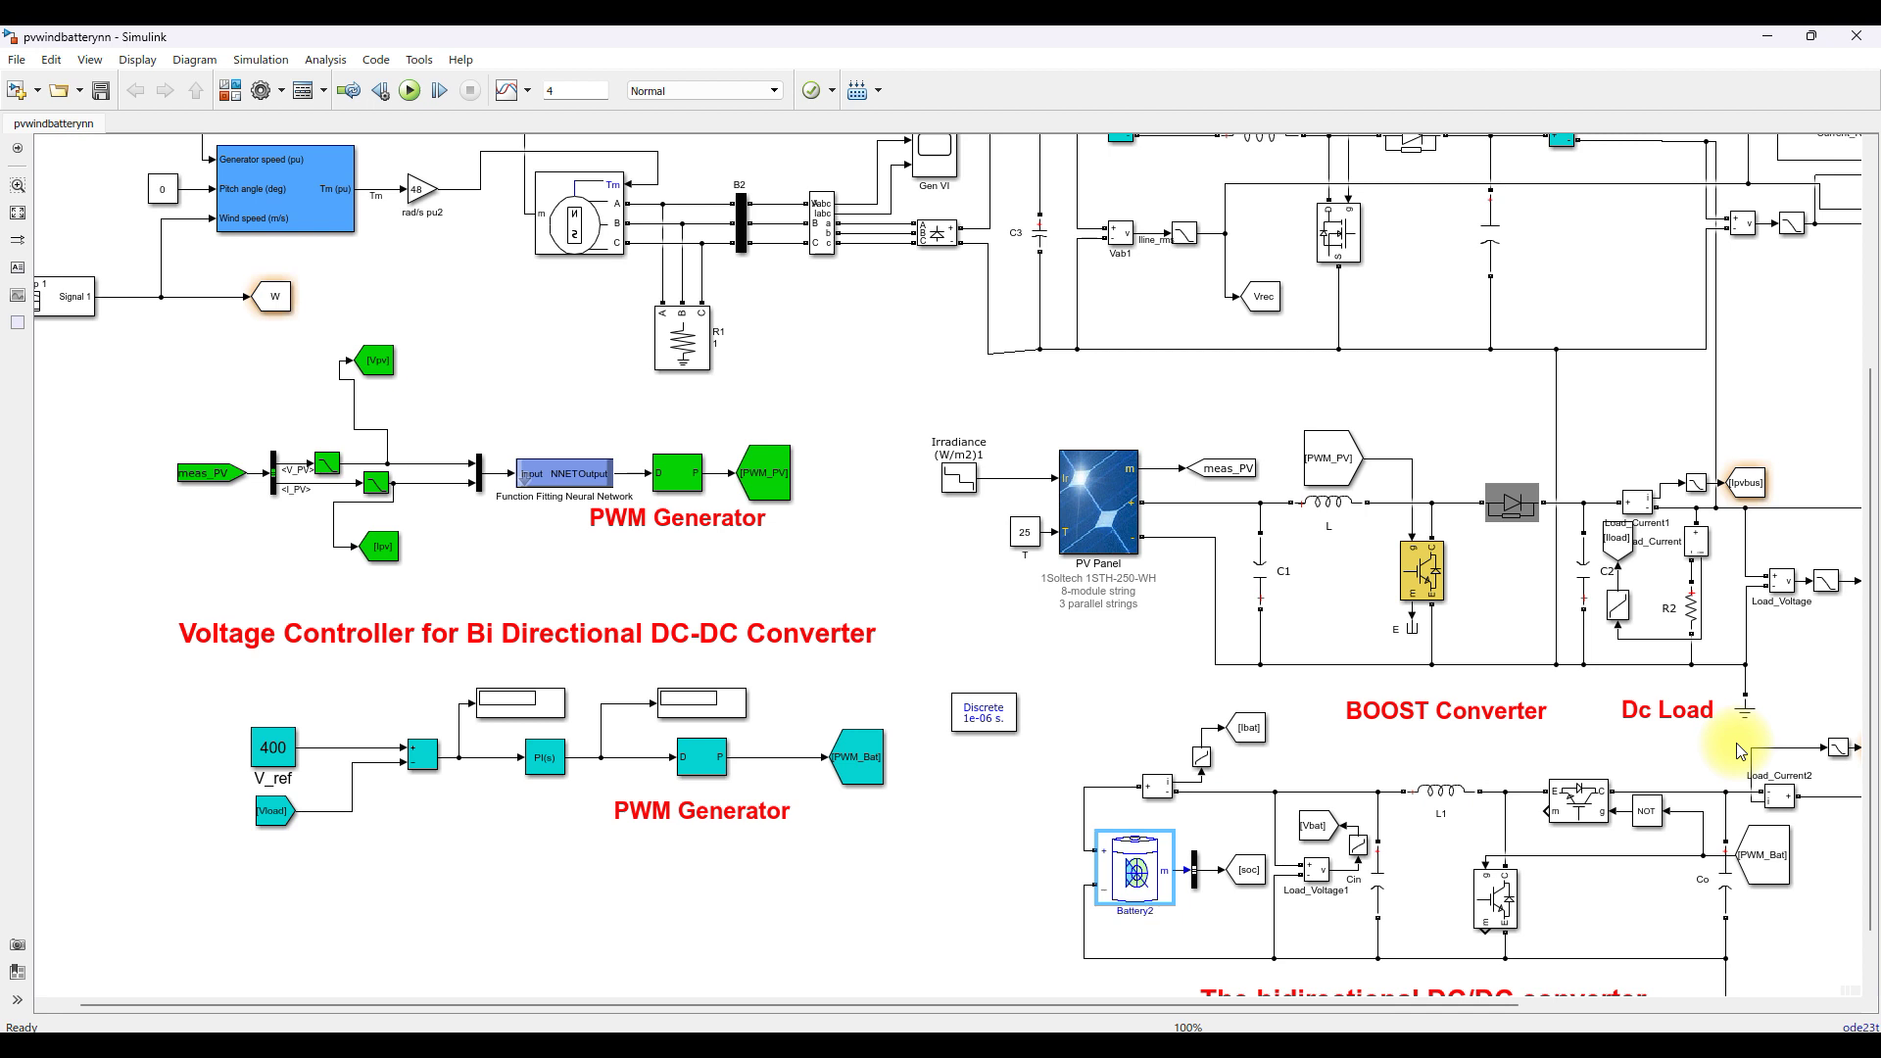
{"action": "key", "text": "ctrl+alt+p"}
{"action": "mouse_move", "coordinate": [1704, 510]}
{"action": "left_mouse_down"}
{"action": "mouse_move", "coordinate": [1660, 553]}
{"action": "mouse_move", "coordinate": [1714, 696]}
{"action": "mouse_move", "coordinate": [1680, 490]}
{"action": "left_mouse_up"}
{"action": "mouse_move", "coordinate": [1724, 622]}
{"action": "left_mouse_down"}
{"action": "mouse_move", "coordinate": [1727, 679]}
{"action": "mouse_move", "coordinate": [1182, 934]}
{"action": "mouse_move", "coordinate": [848, 897]}
{"action": "left_mouse_up"}
{"action": "left_click_drag", "start_coordinate": [494, 852], "coordinate": [365, 787]}
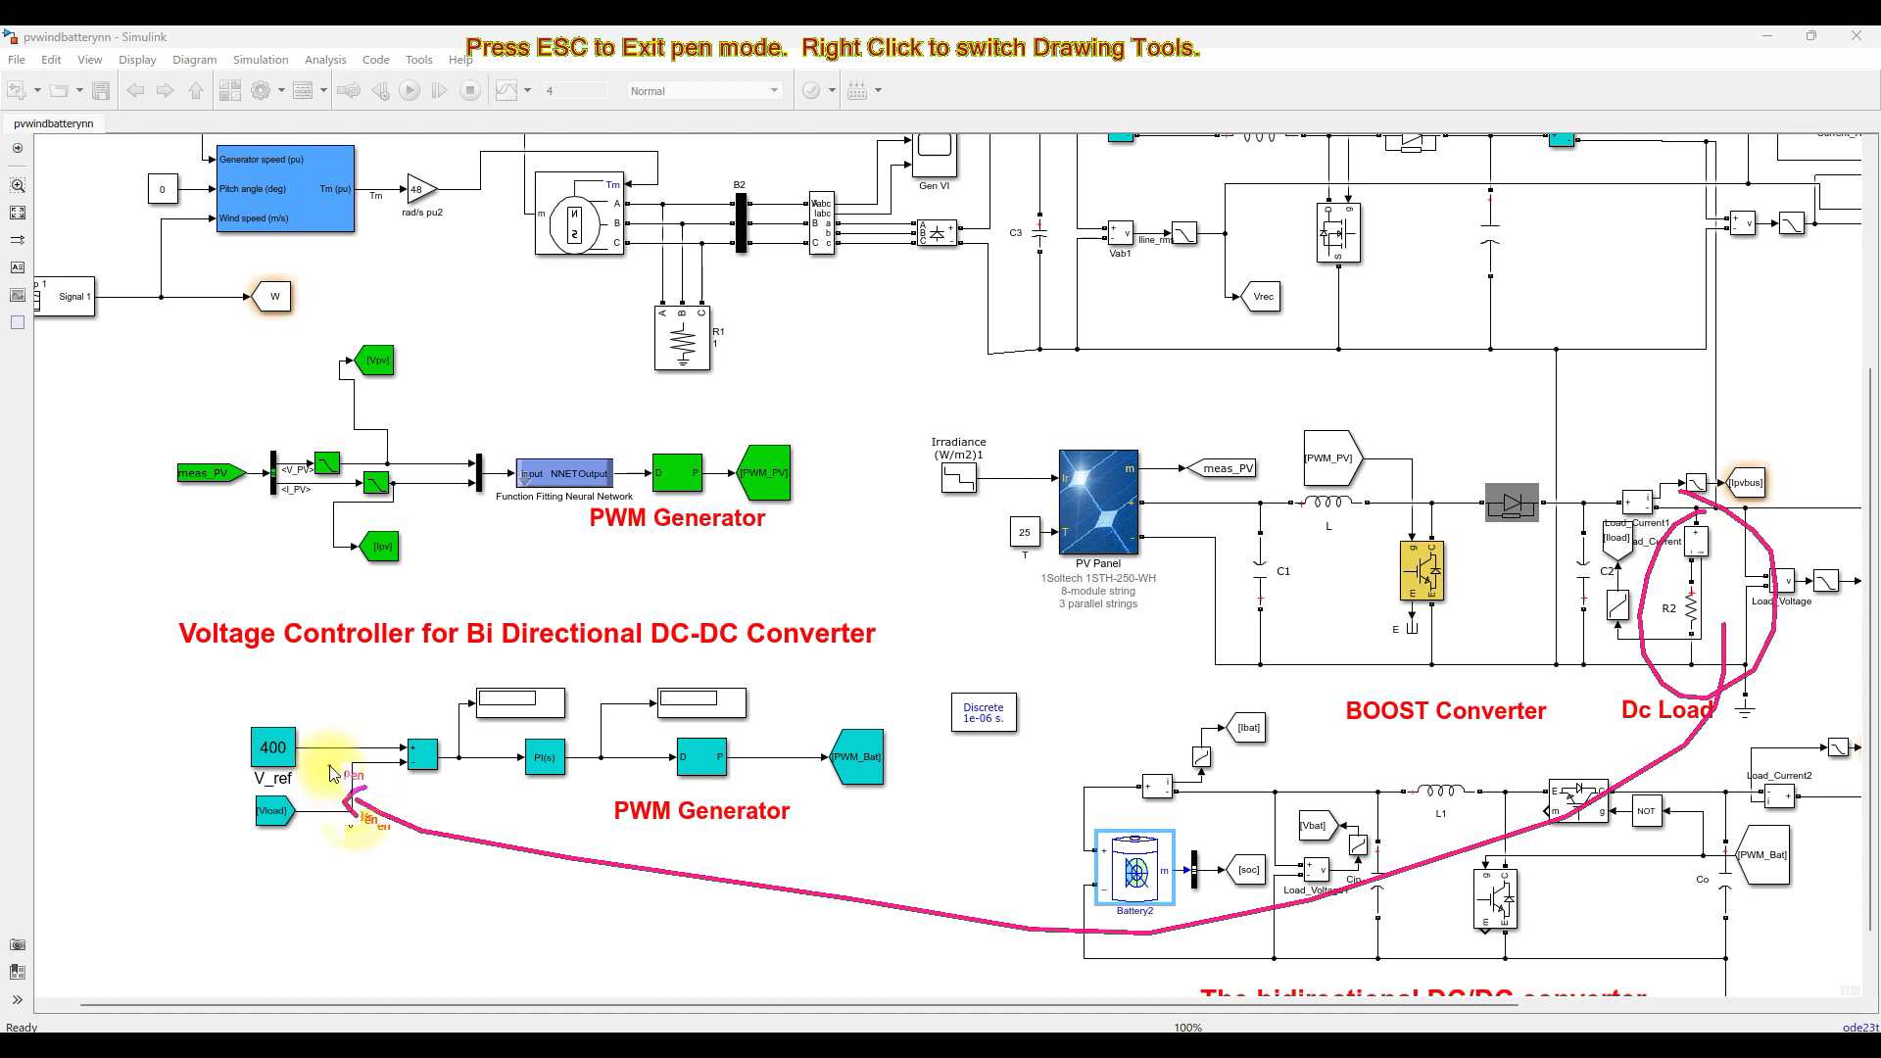
- Circle the voltage controller's PI and PWM generator blocks, clear the marks, and trace PWM_Bat to the bidirectional converter's switches
{"action": "mouse_move", "coordinate": [513, 793]}
{"action": "left_mouse_down"}
{"action": "mouse_move", "coordinate": [588, 784]}
{"action": "mouse_move", "coordinate": [563, 720]}
{"action": "mouse_move", "coordinate": [539, 794]}
{"action": "mouse_move", "coordinate": [571, 787]}
{"action": "mouse_move", "coordinate": [549, 786]}
{"action": "left_mouse_up"}
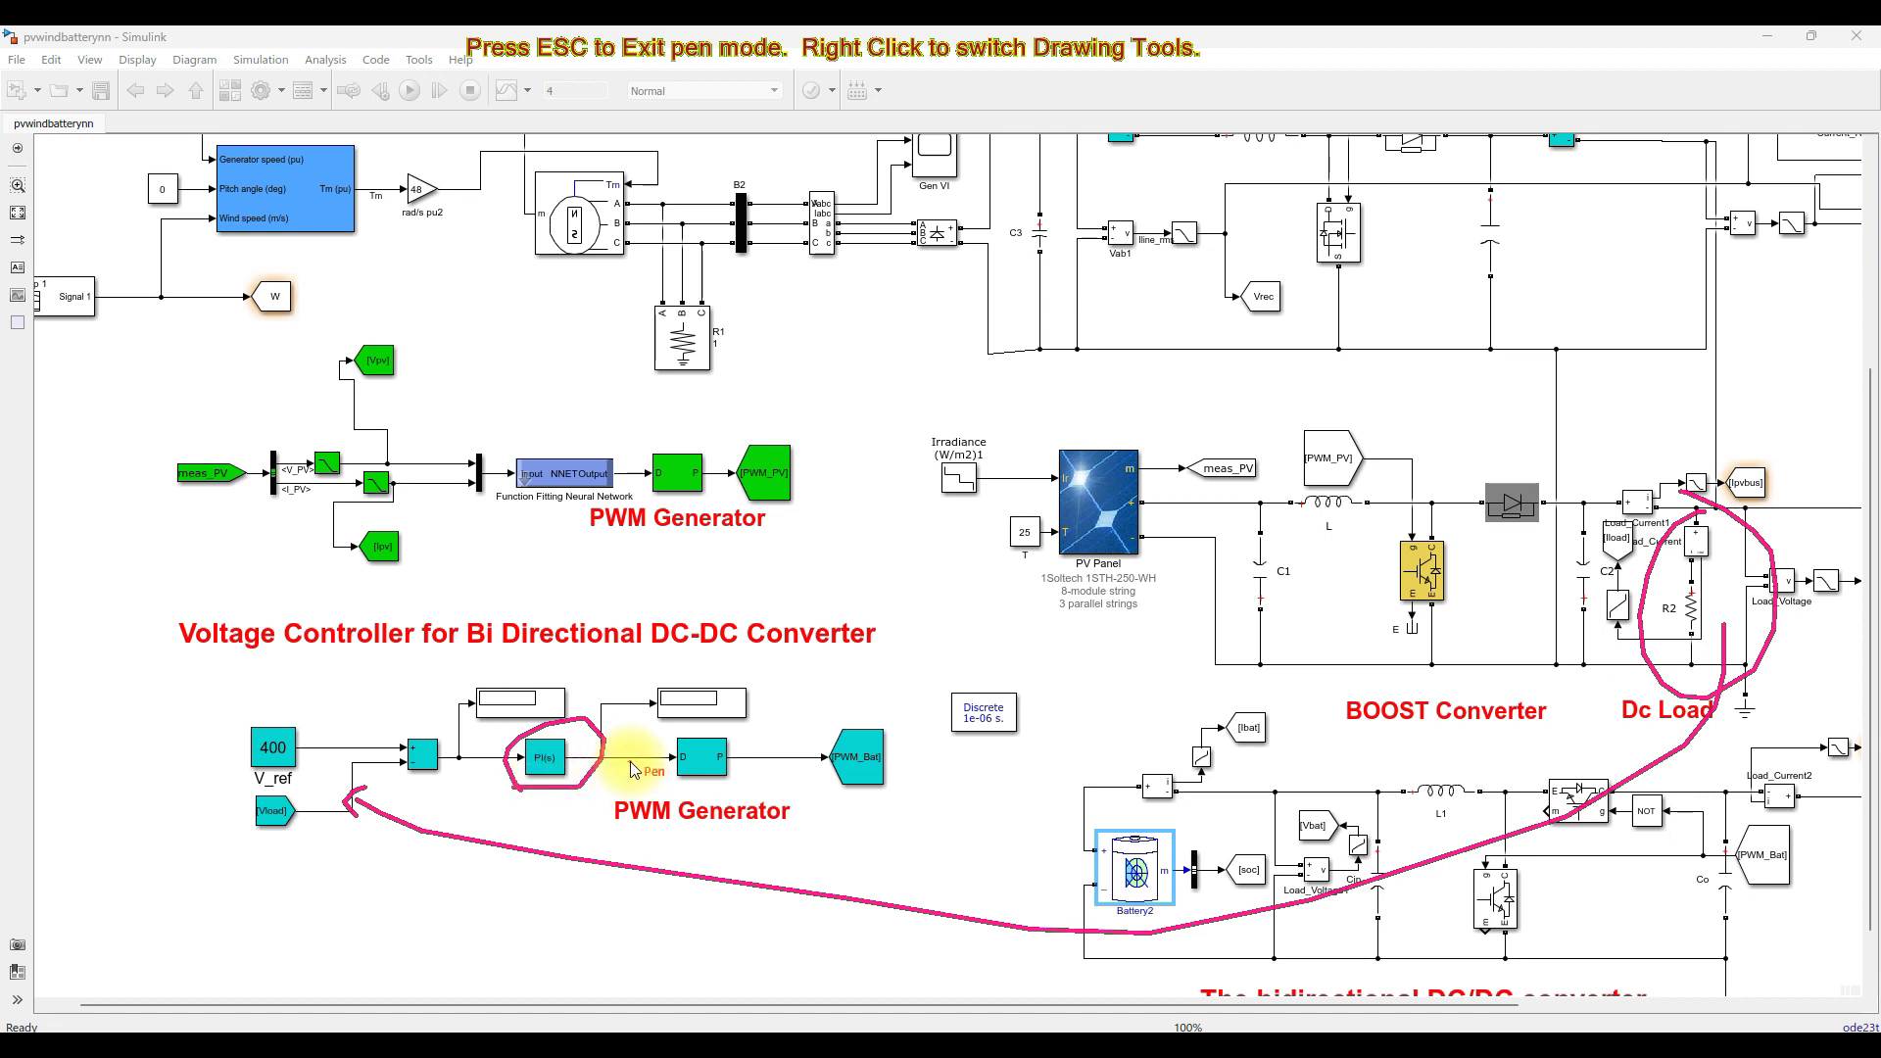
{"action": "mouse_move", "coordinate": [672, 781]}
{"action": "left_mouse_down"}
{"action": "mouse_move", "coordinate": [755, 784]}
{"action": "mouse_move", "coordinate": [759, 739]}
{"action": "mouse_move", "coordinate": [661, 733]}
{"action": "mouse_move", "coordinate": [639, 762]}
{"action": "mouse_move", "coordinate": [686, 791]}
{"action": "left_mouse_up"}
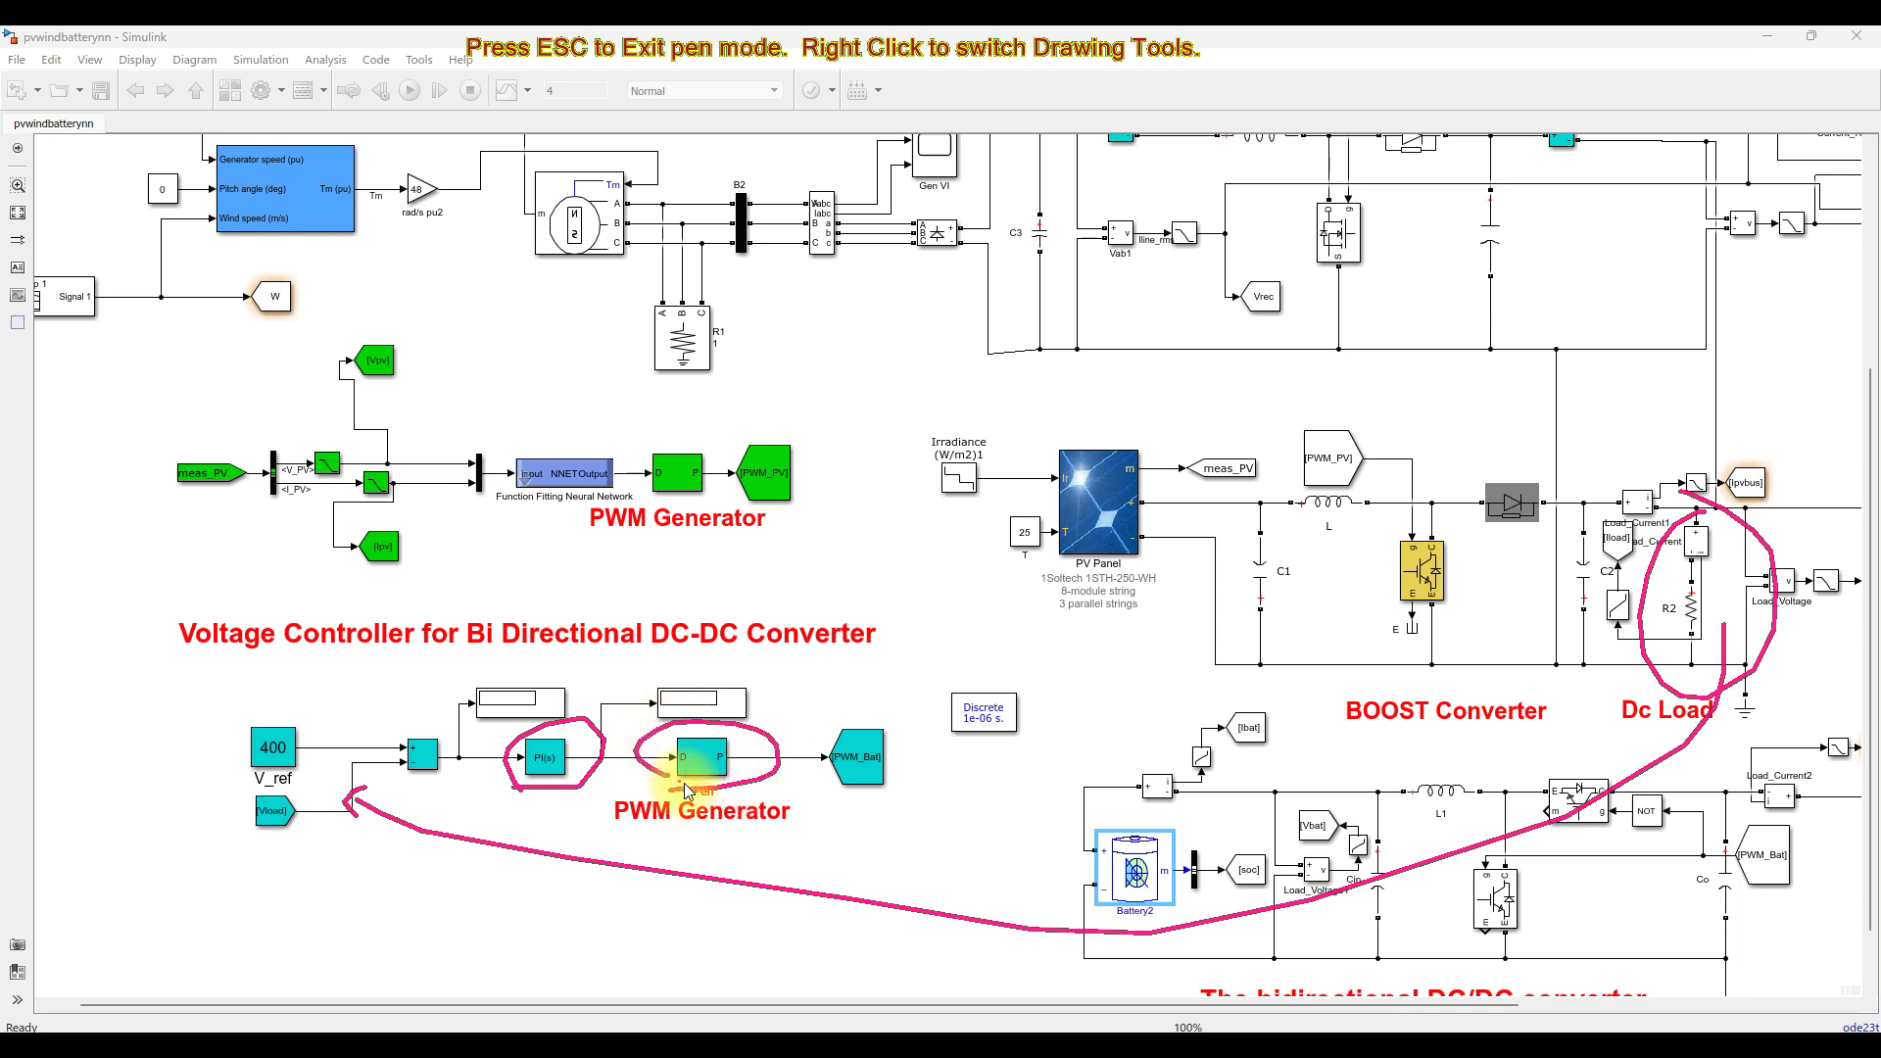
{"action": "key", "text": "Escape"}
{"action": "key", "text": "F10"}
{"action": "mouse_move", "coordinate": [907, 766]}
{"action": "left_mouse_down"}
{"action": "mouse_move", "coordinate": [1089, 718]}
{"action": "mouse_move", "coordinate": [1303, 706]}
{"action": "mouse_move", "coordinate": [1534, 747]}
{"action": "mouse_move", "coordinate": [1538, 820]}
{"action": "mouse_move", "coordinate": [1529, 799]}
{"action": "mouse_move", "coordinate": [1478, 840]}
{"action": "left_mouse_up"}
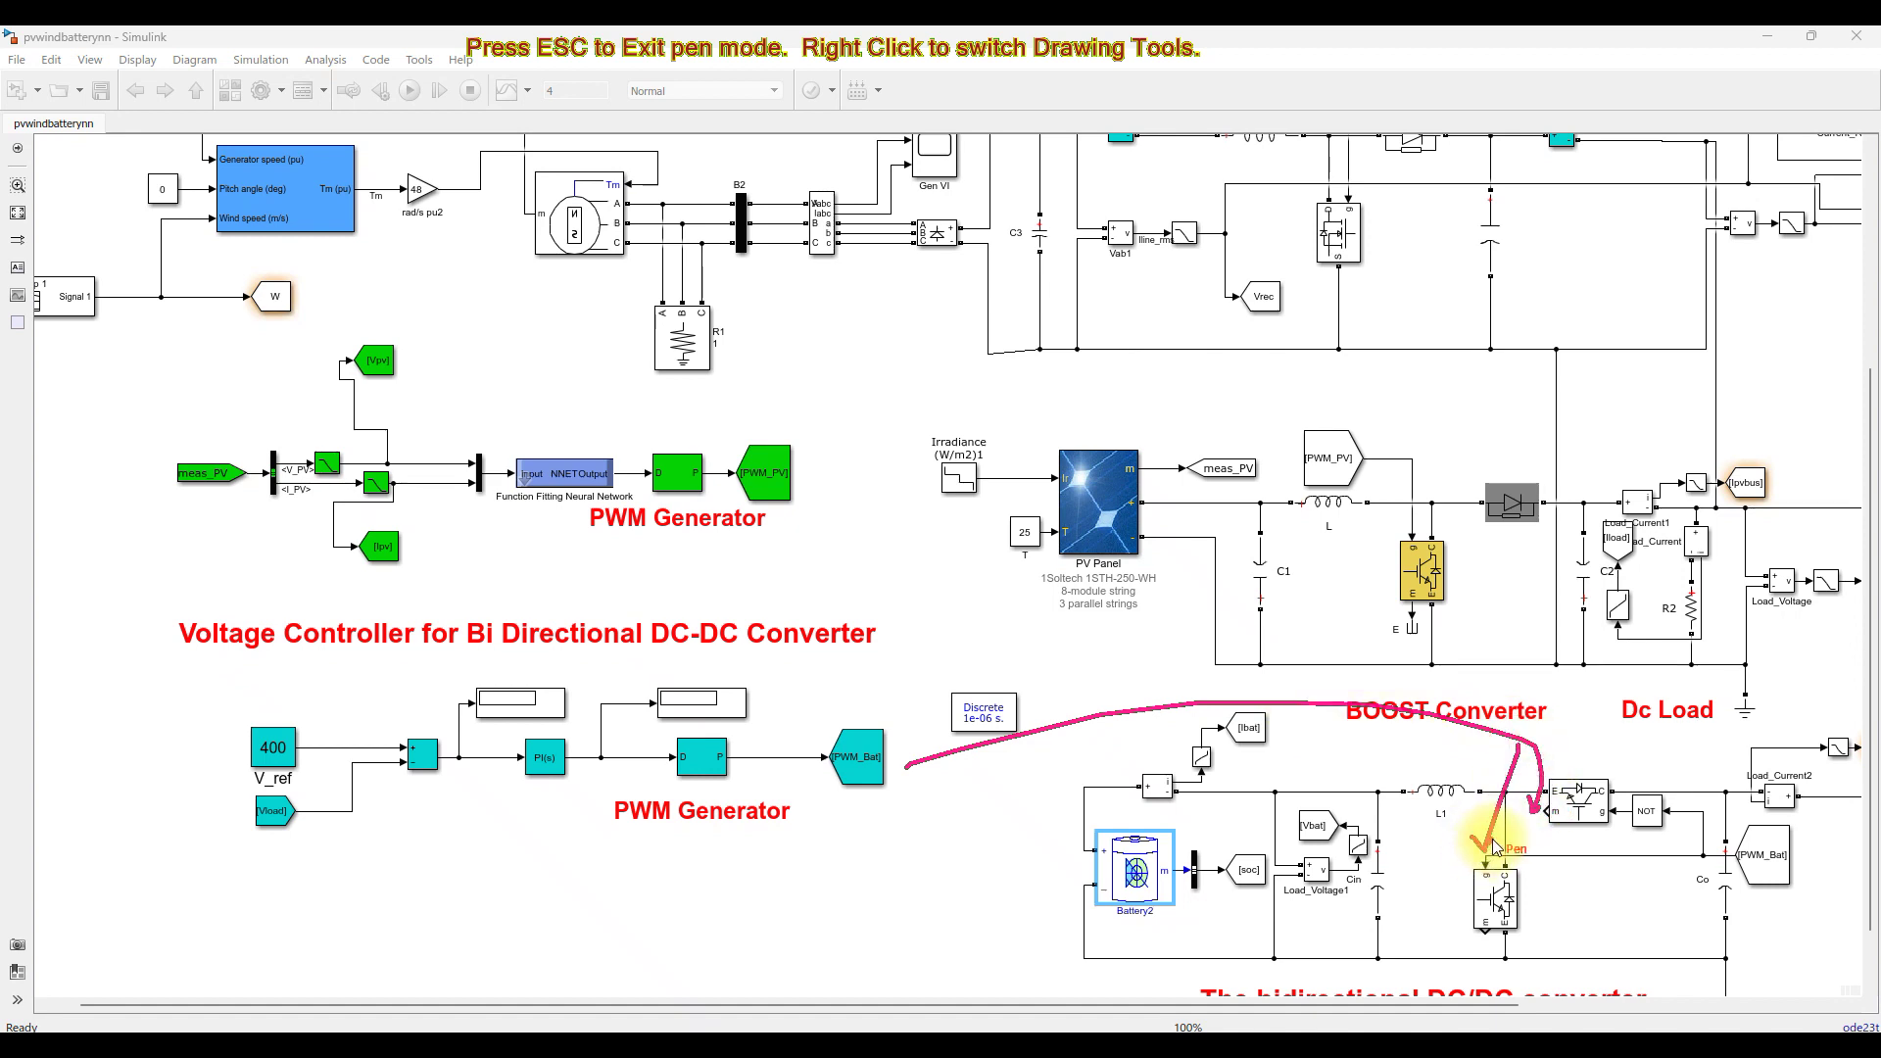
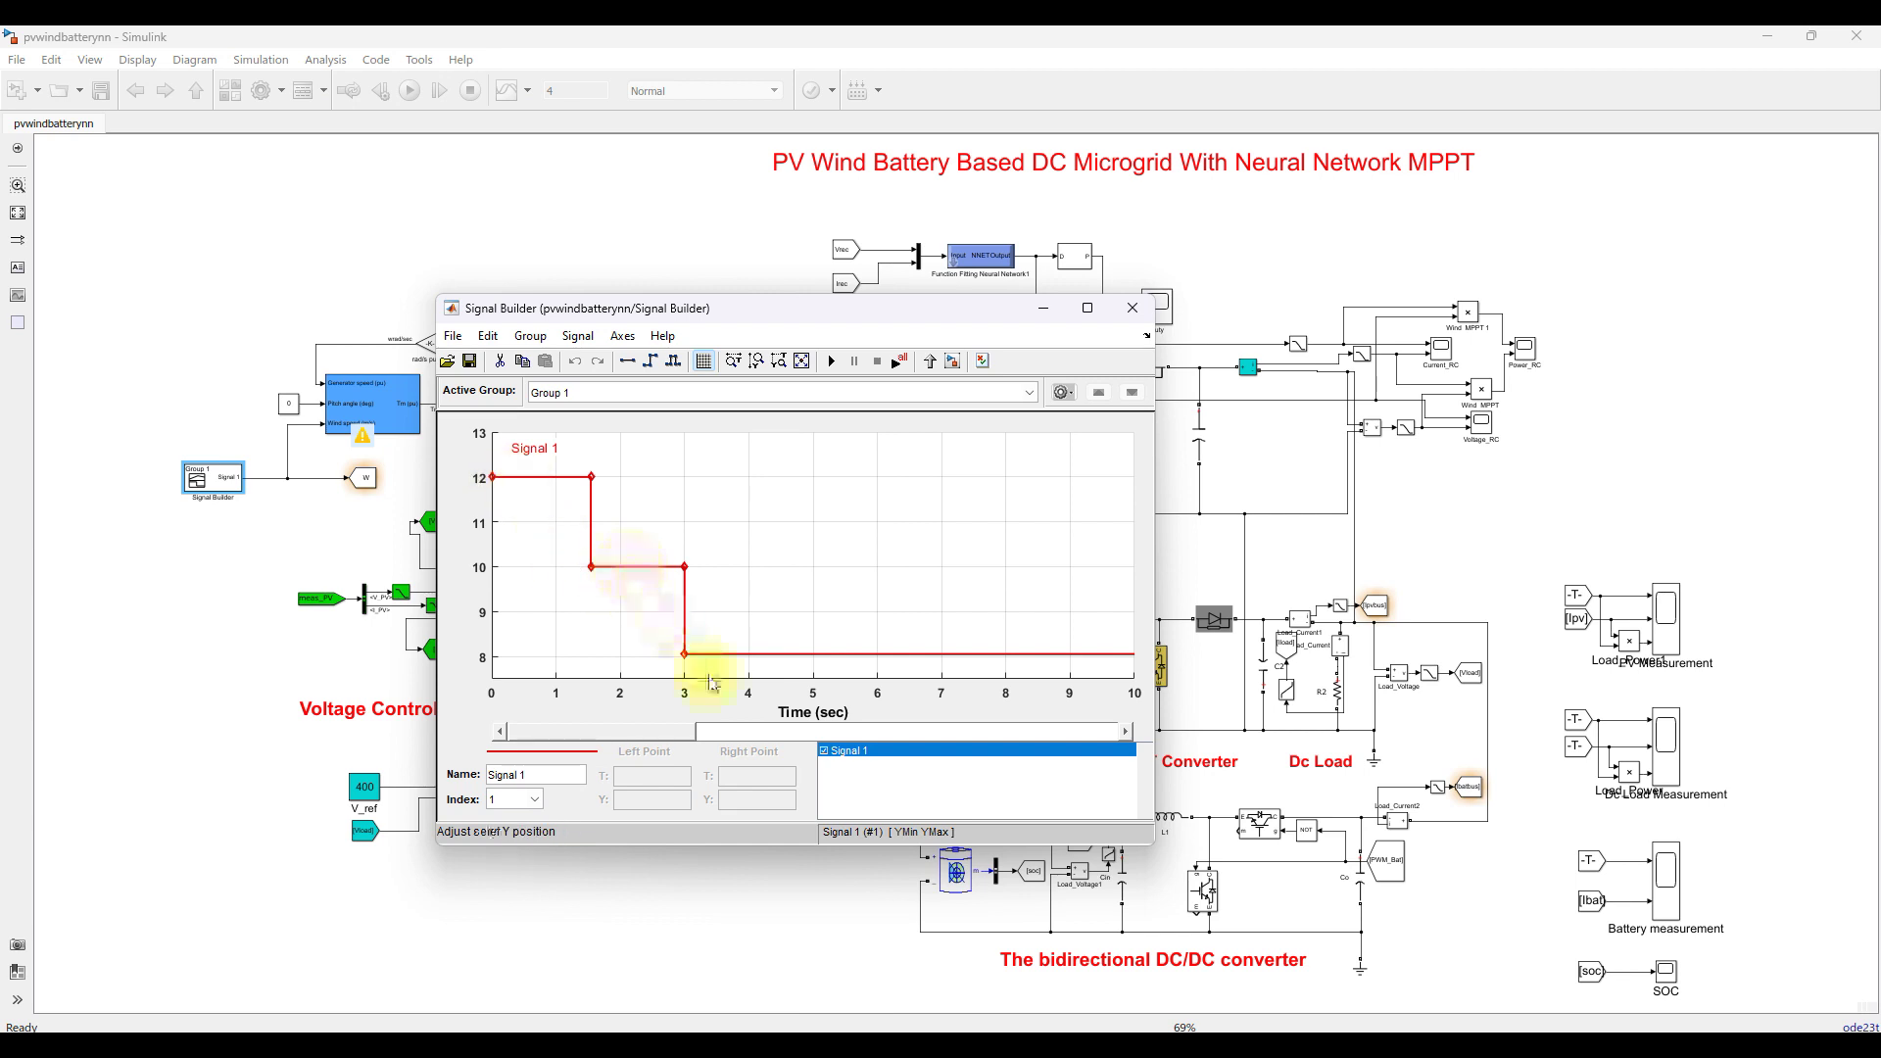
- Close the Signal Builder, then inspect the time and amplitude vectors in the PV irradiance block's parameters and close them
{"action": "left_click", "coordinate": [1124, 321]}
{"action": "double_click", "coordinate": [840, 605]}
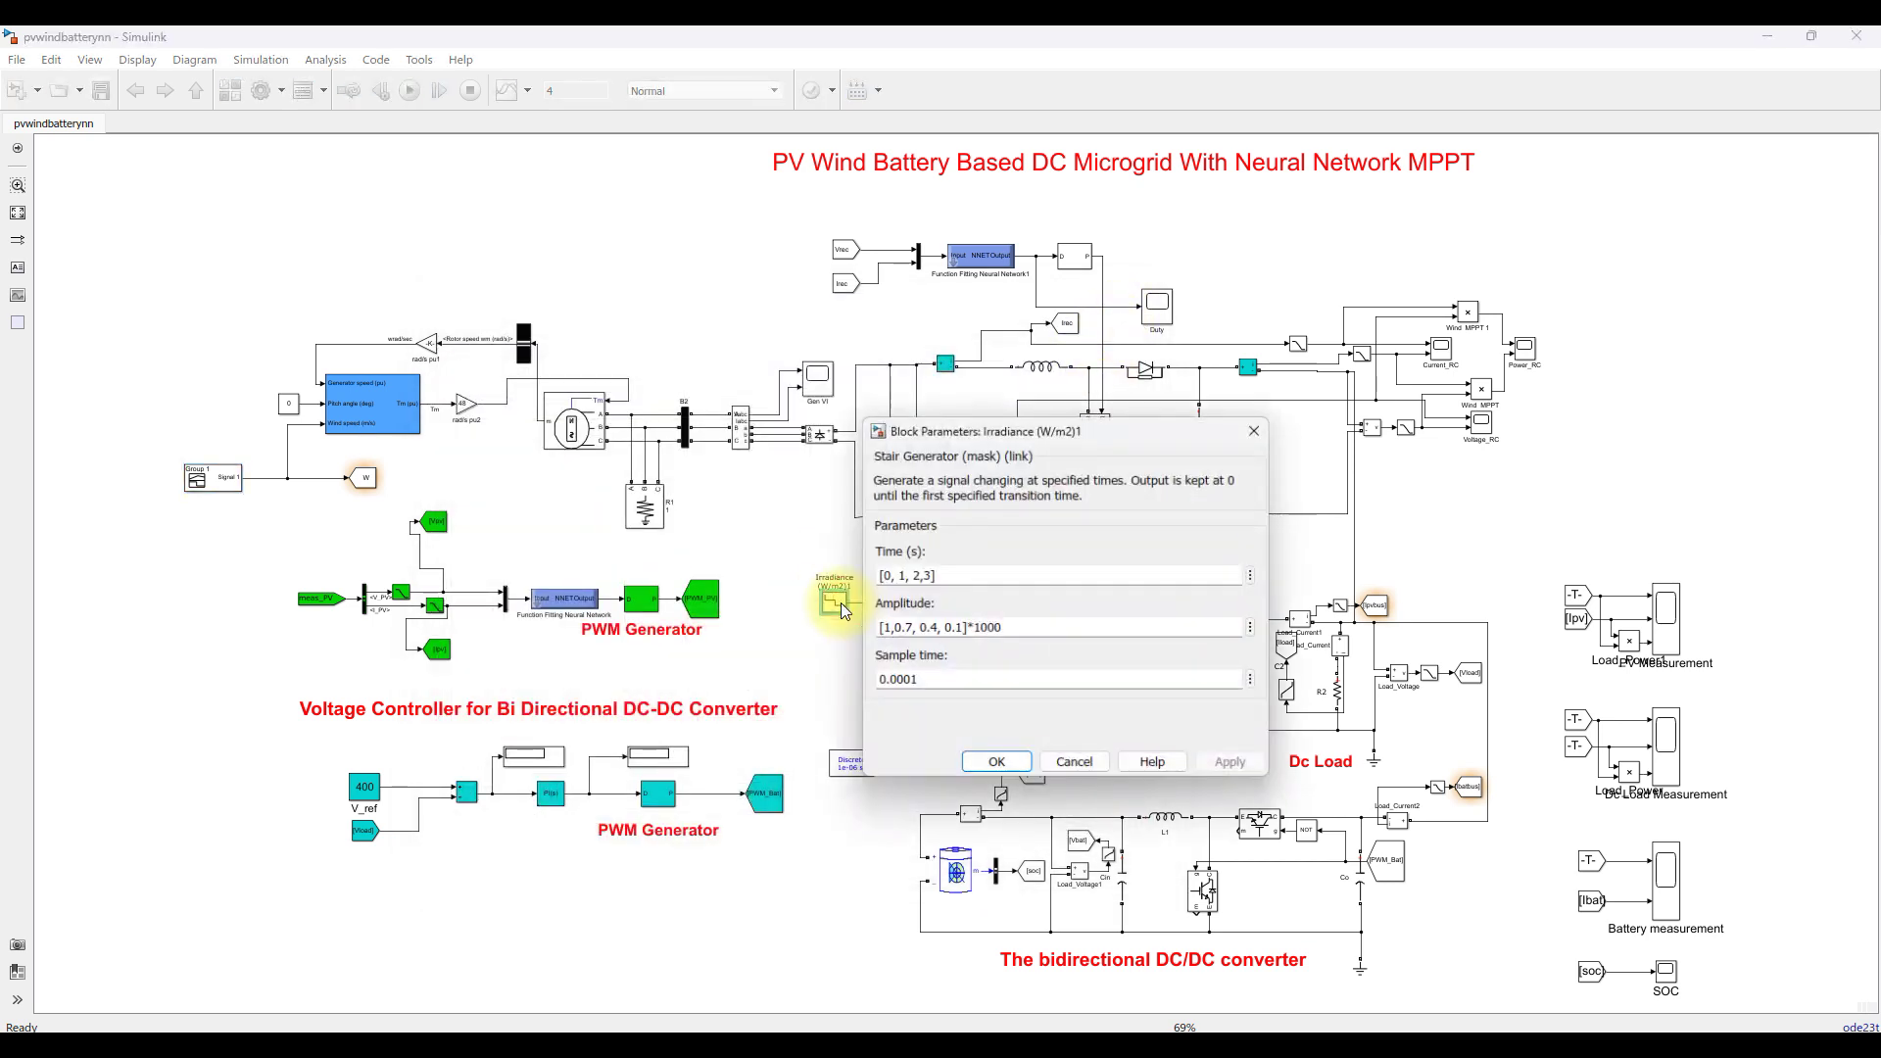
{"action": "left_click_drag", "start_coordinate": [988, 431], "coordinate": [899, 359]}
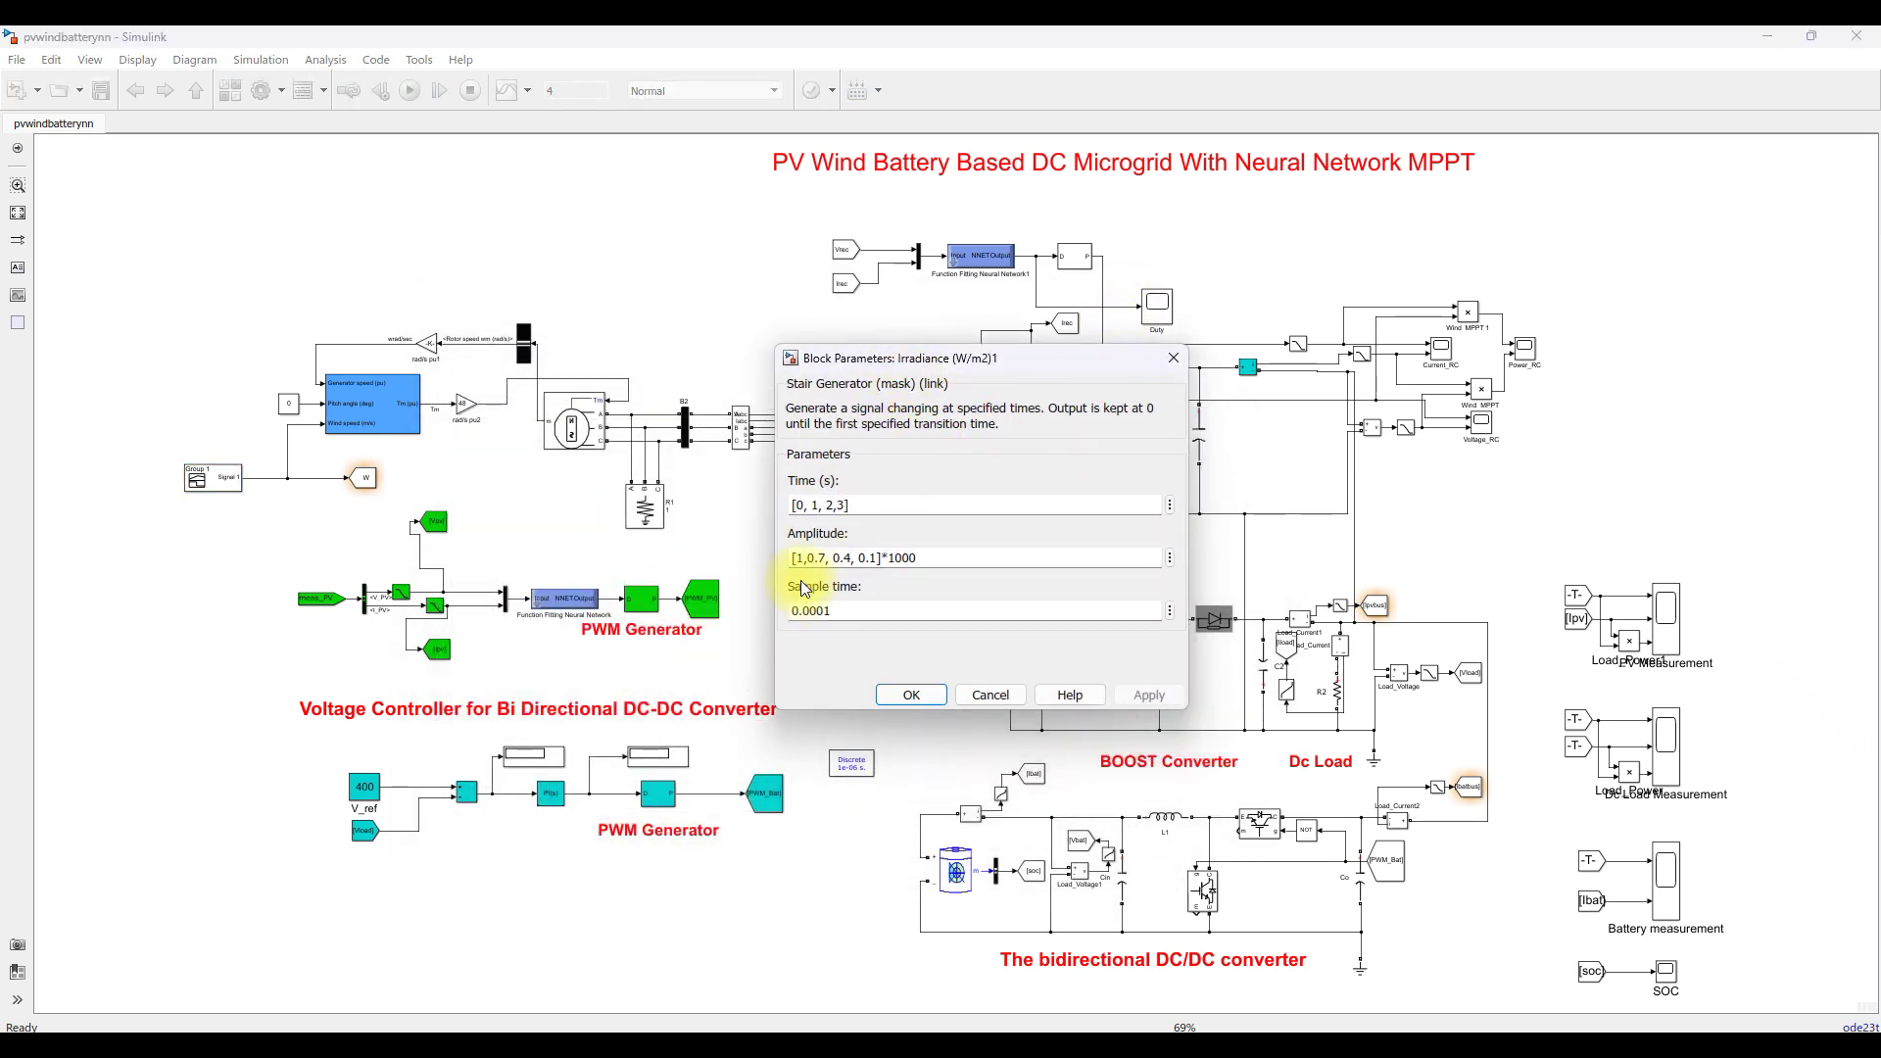
{"action": "triple_click", "coordinate": [822, 557]}
{"action": "left_click", "coordinate": [836, 558]}
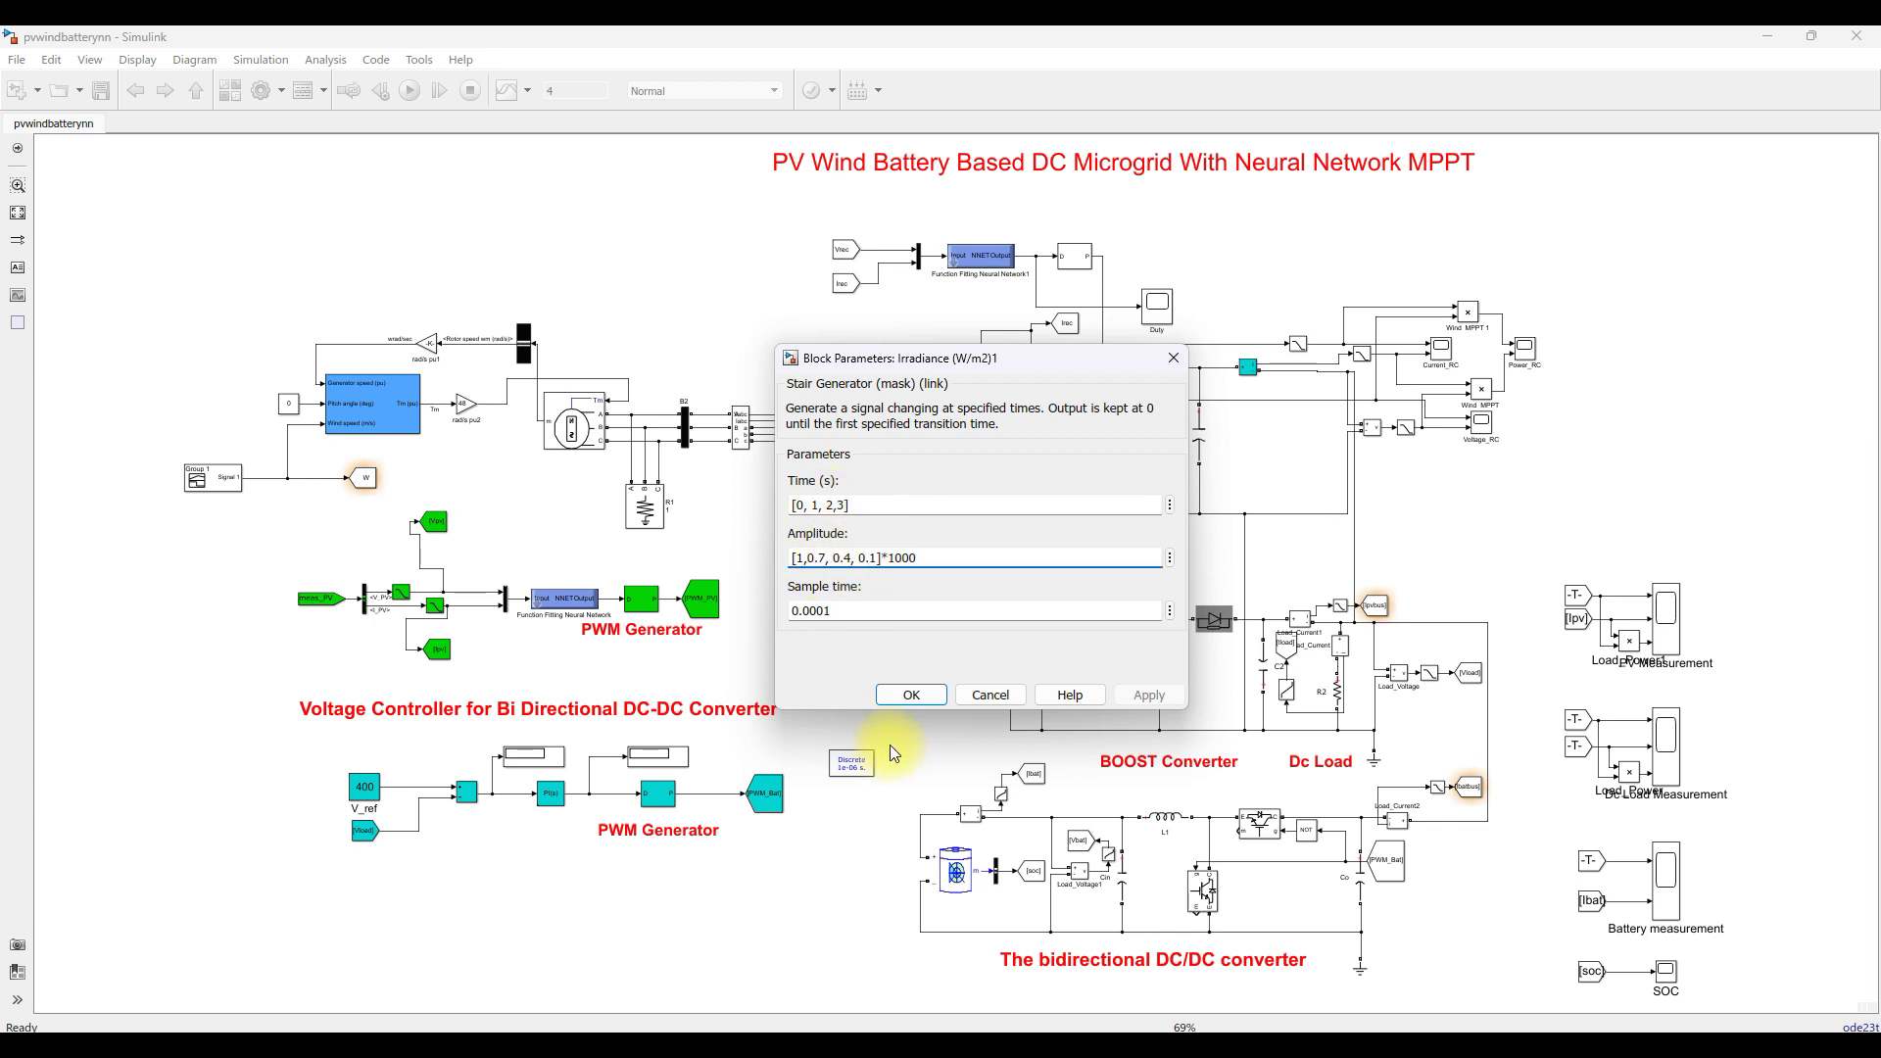
{"action": "left_click", "coordinate": [909, 694]}
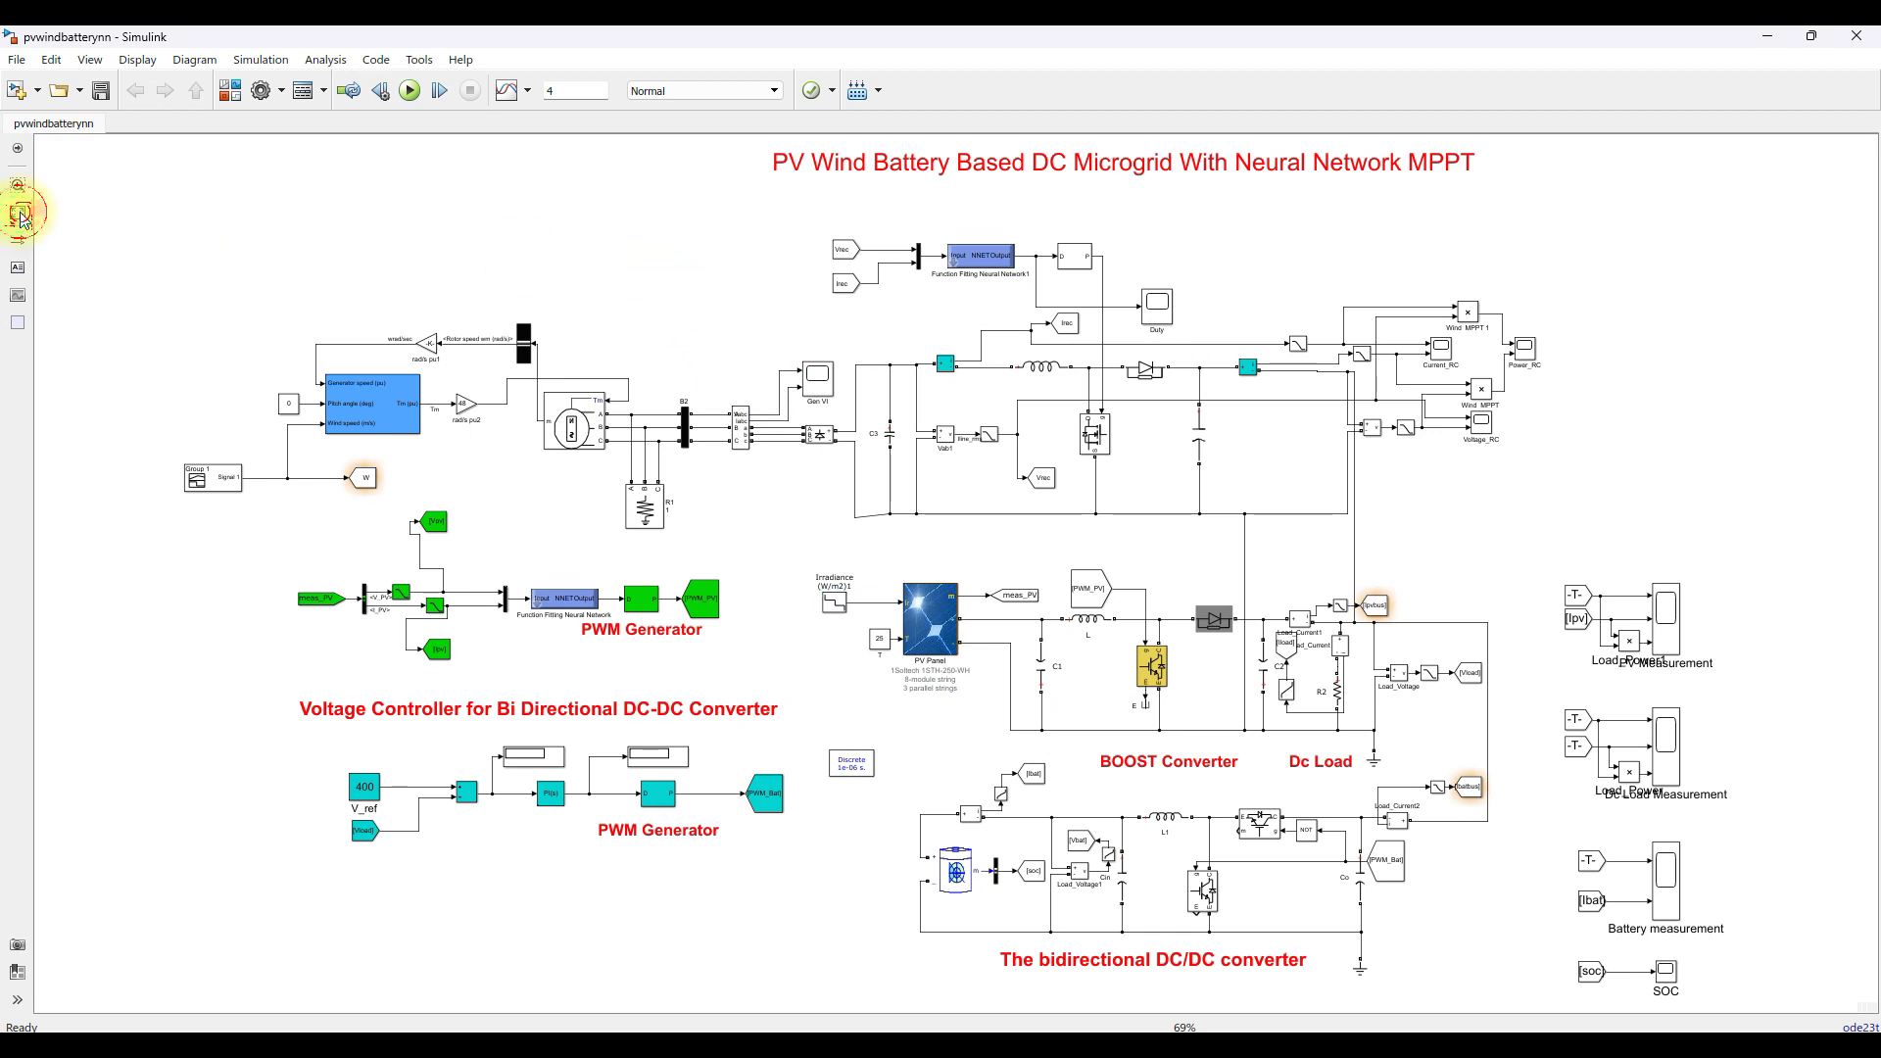
- Open the Power_RC, PV Measurement, Dc Load Measurement, Battery measurement and SOC scopes
{"action": "double_click", "coordinate": [1528, 350]}
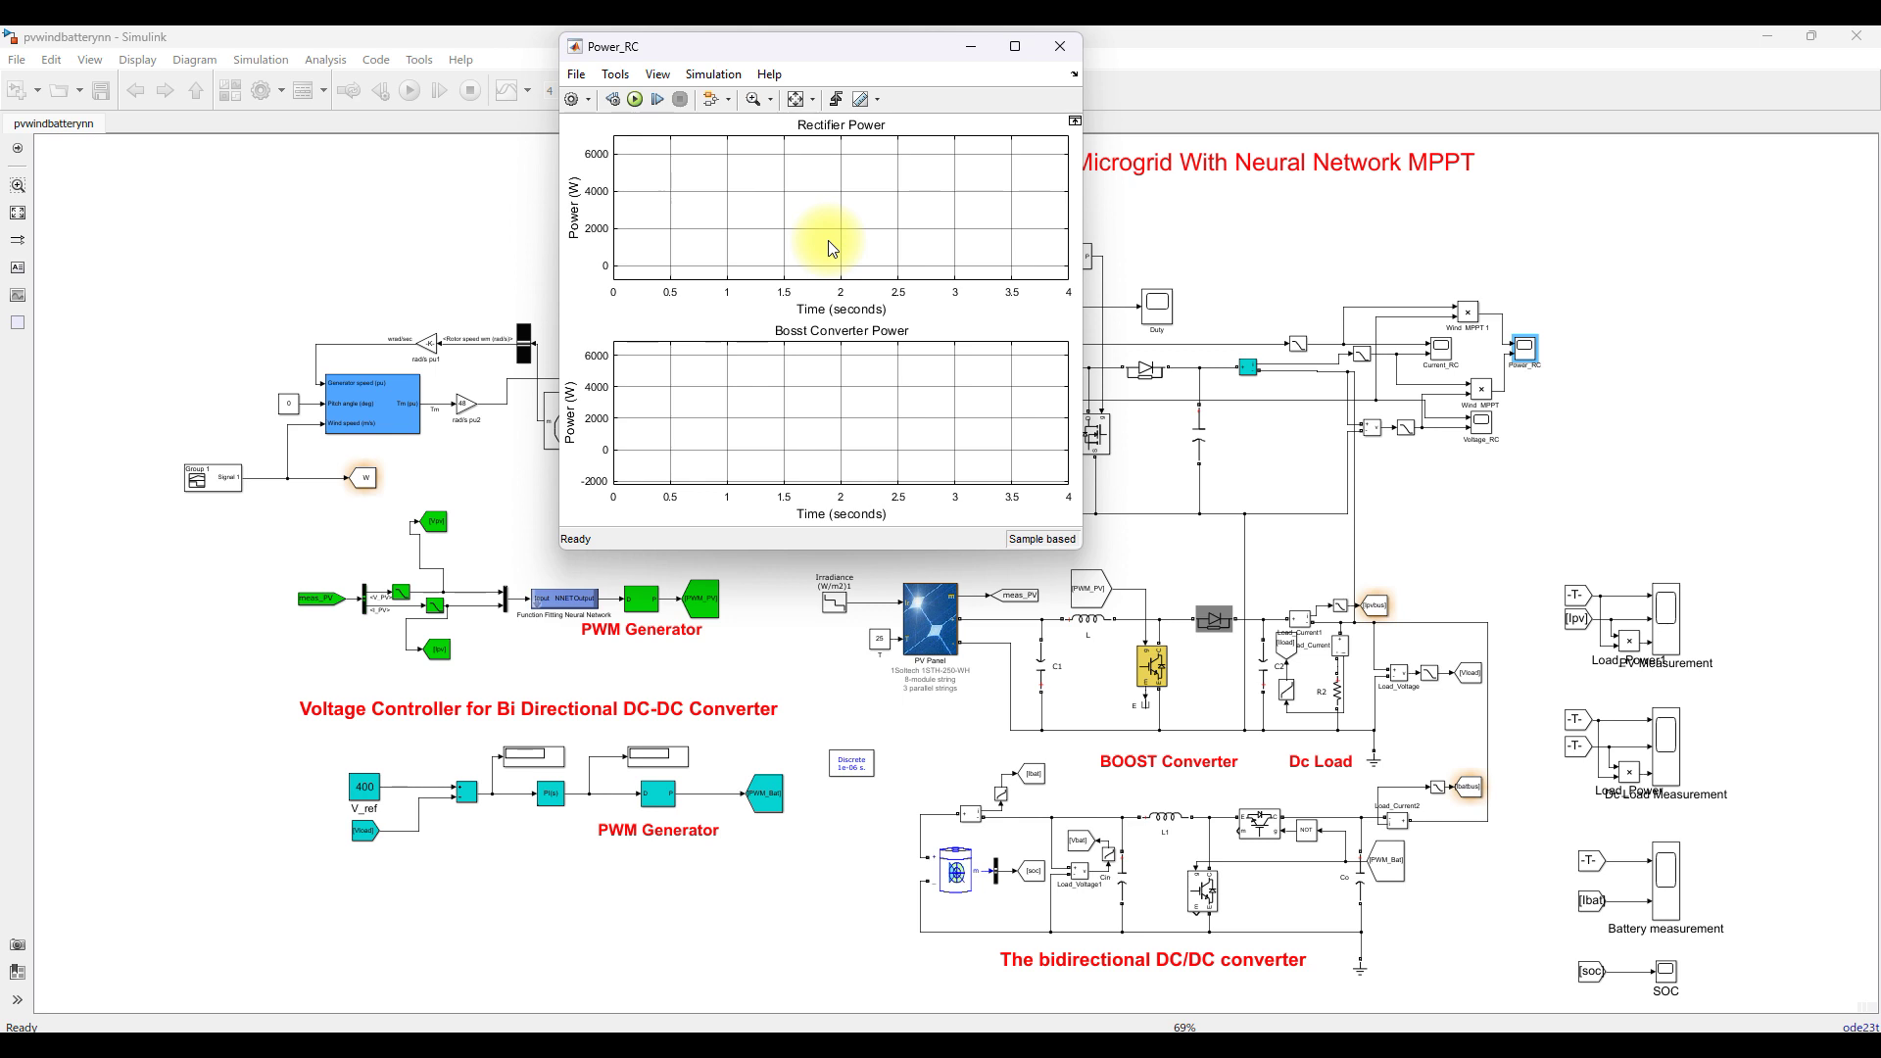
{"action": "double_click", "coordinate": [1668, 619]}
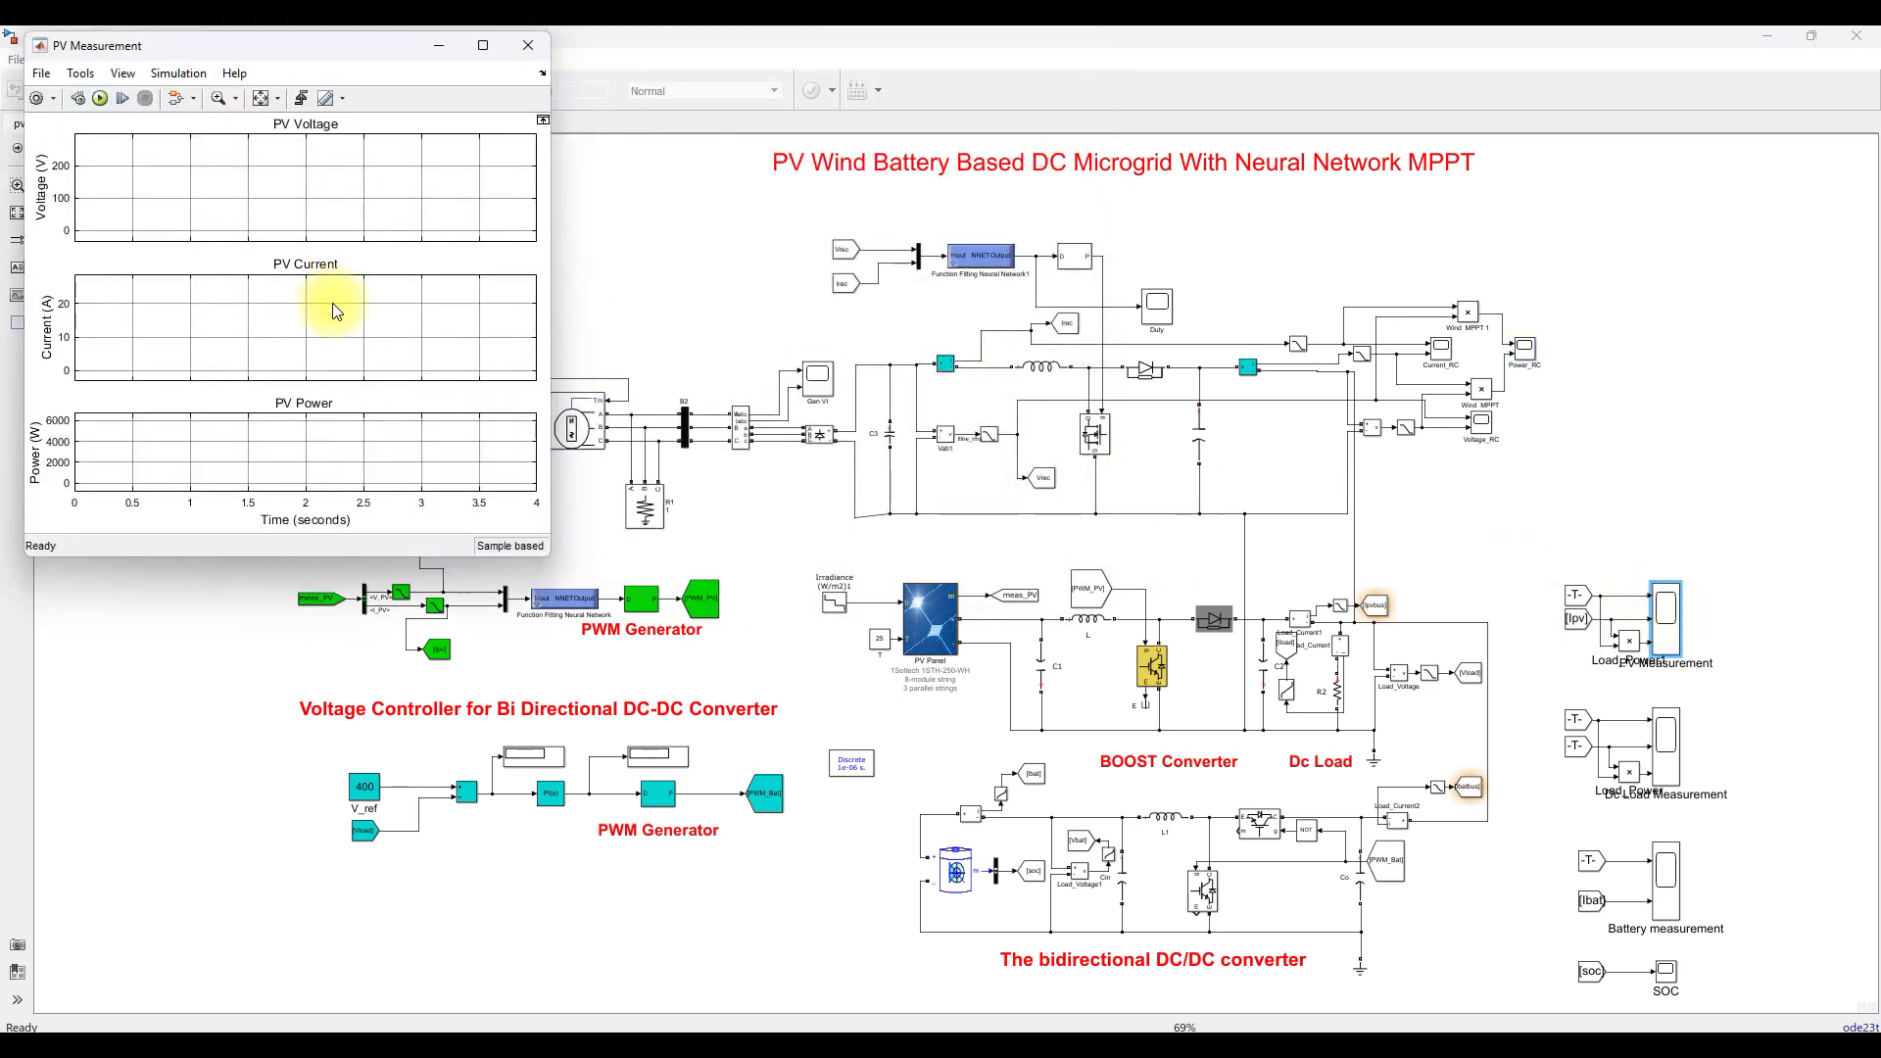
{"action": "double_click", "coordinate": [1667, 749]}
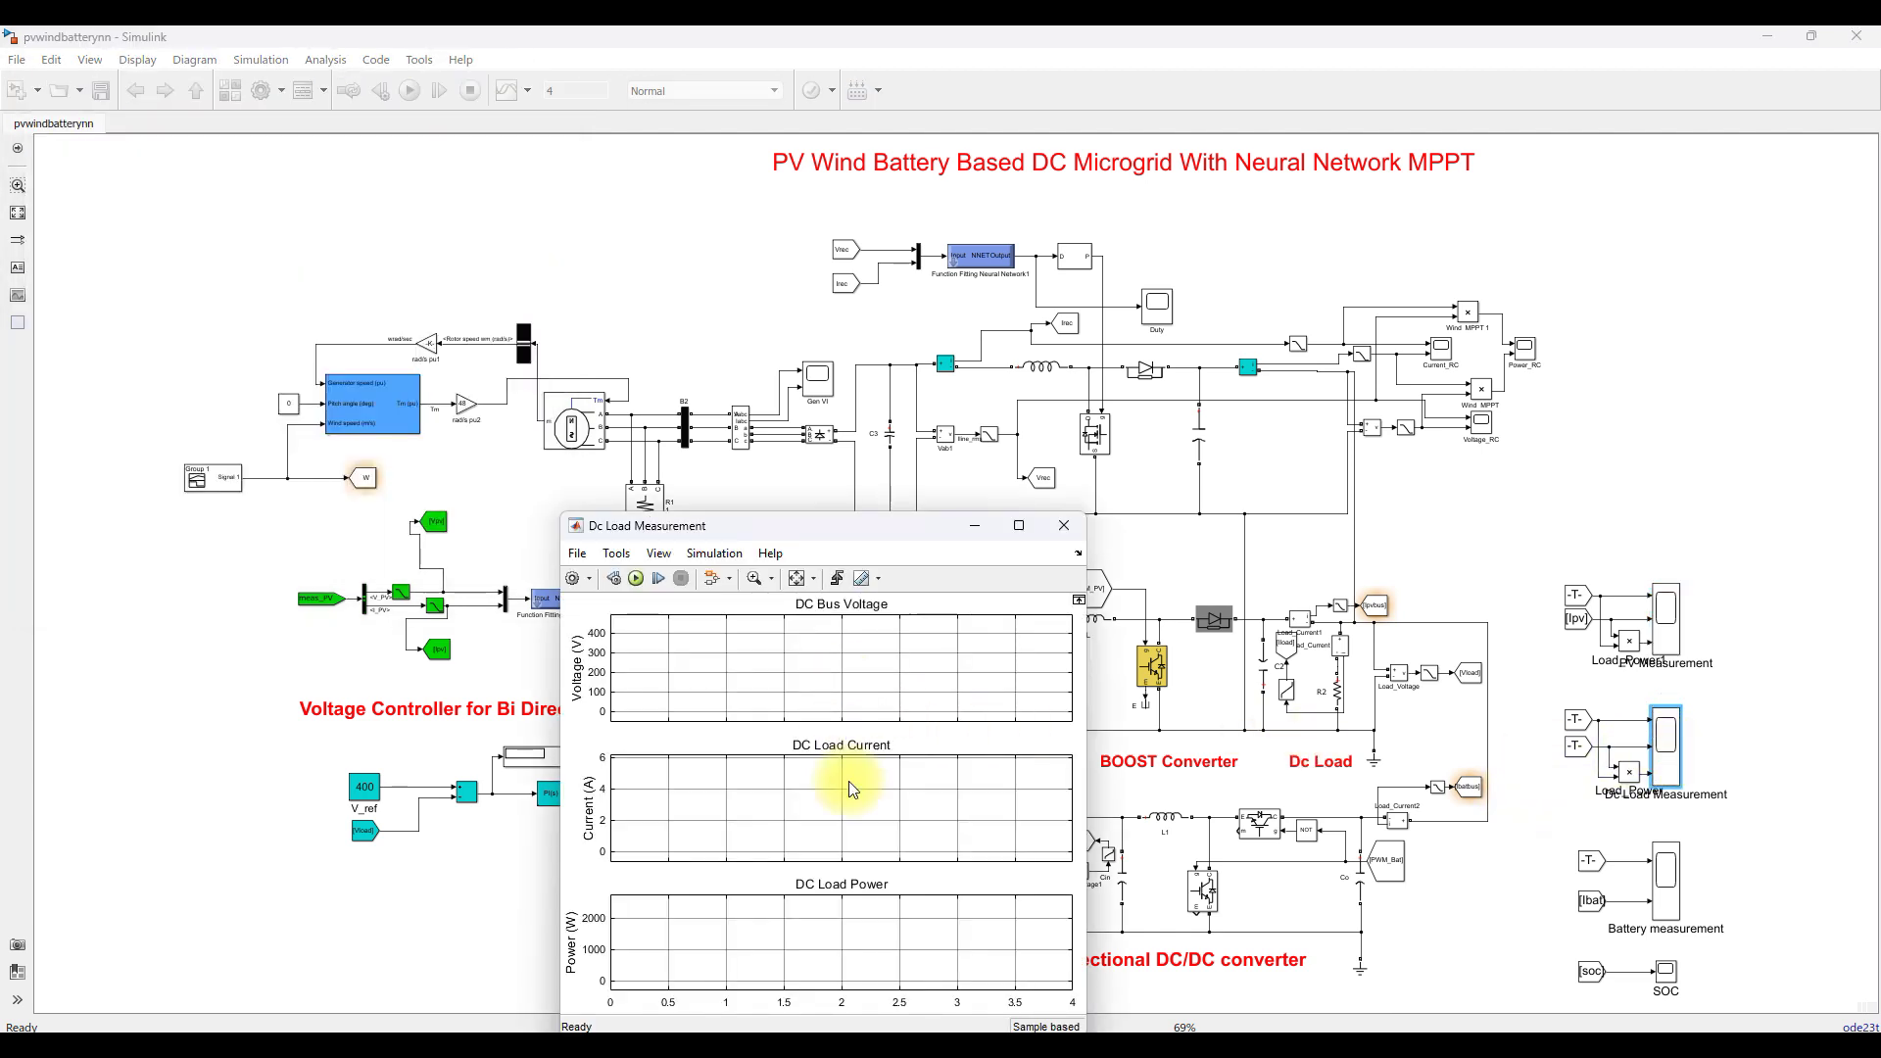
{"action": "double_click", "coordinate": [1668, 872]}
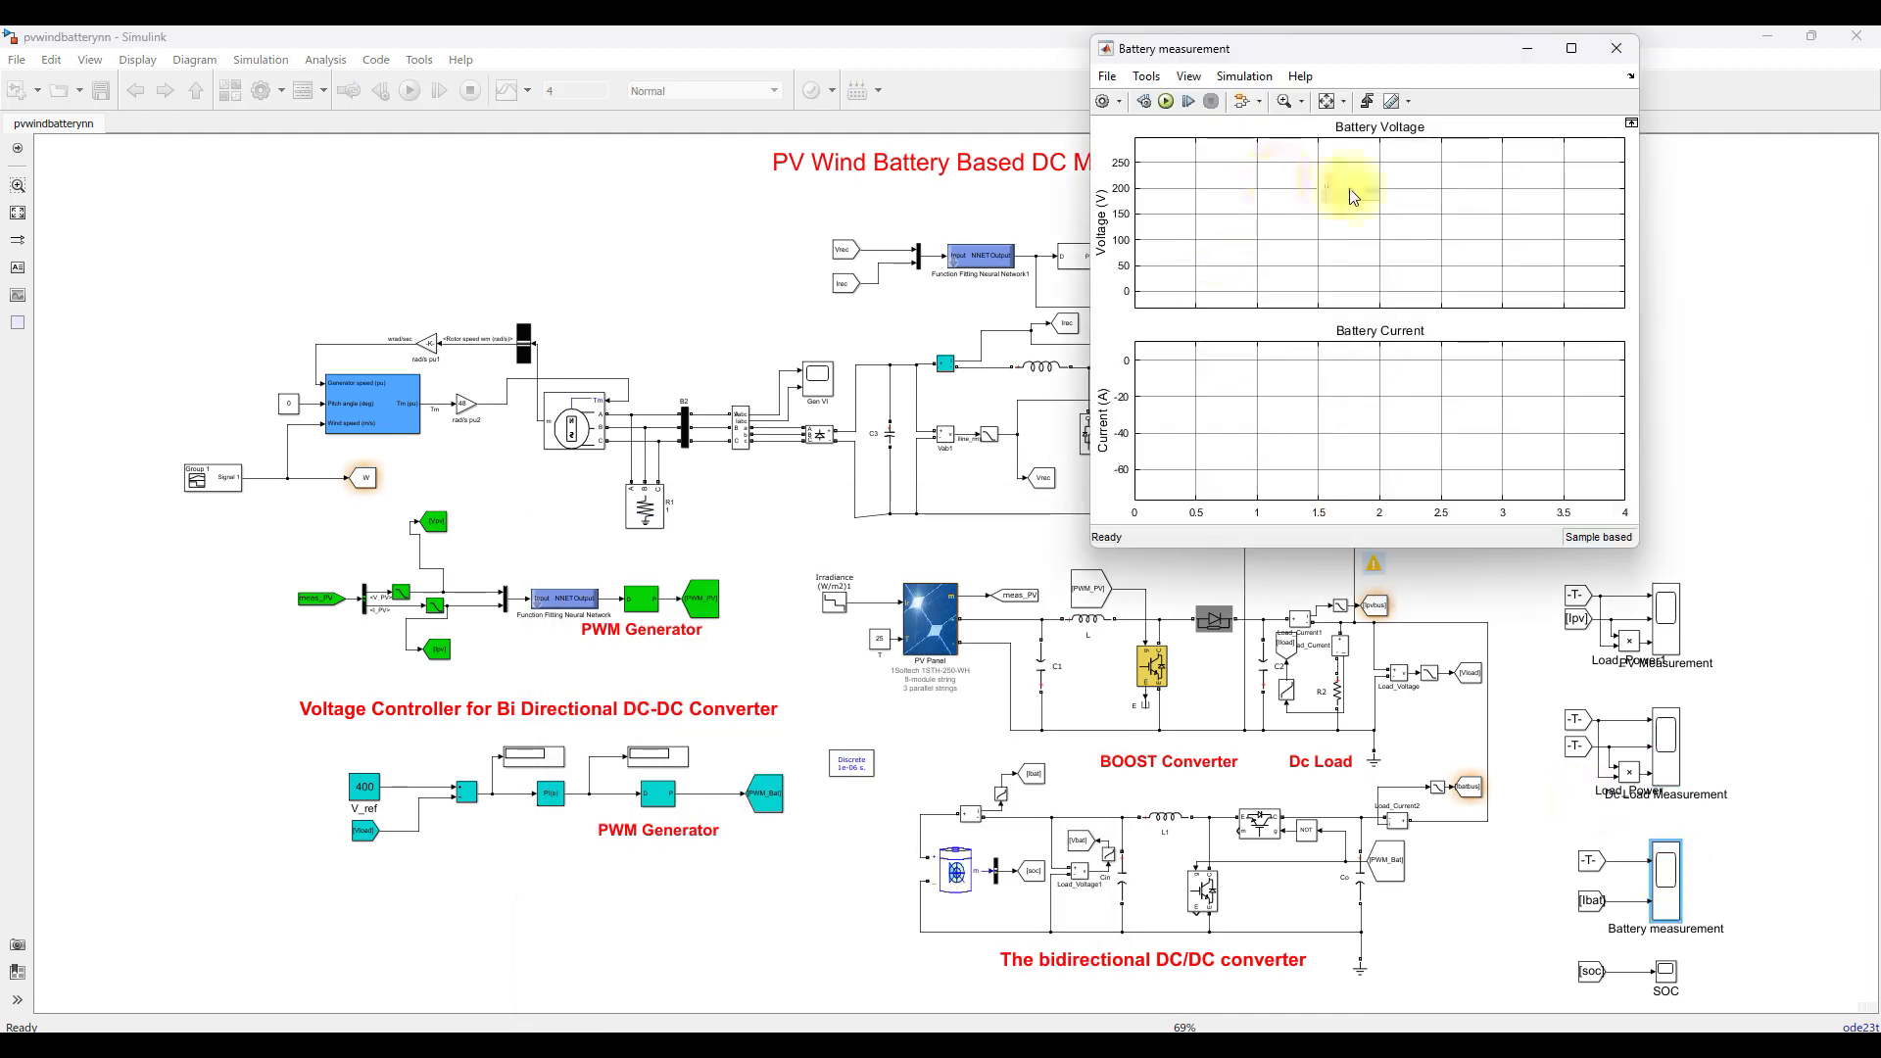
{"action": "double_click", "coordinate": [1668, 970]}
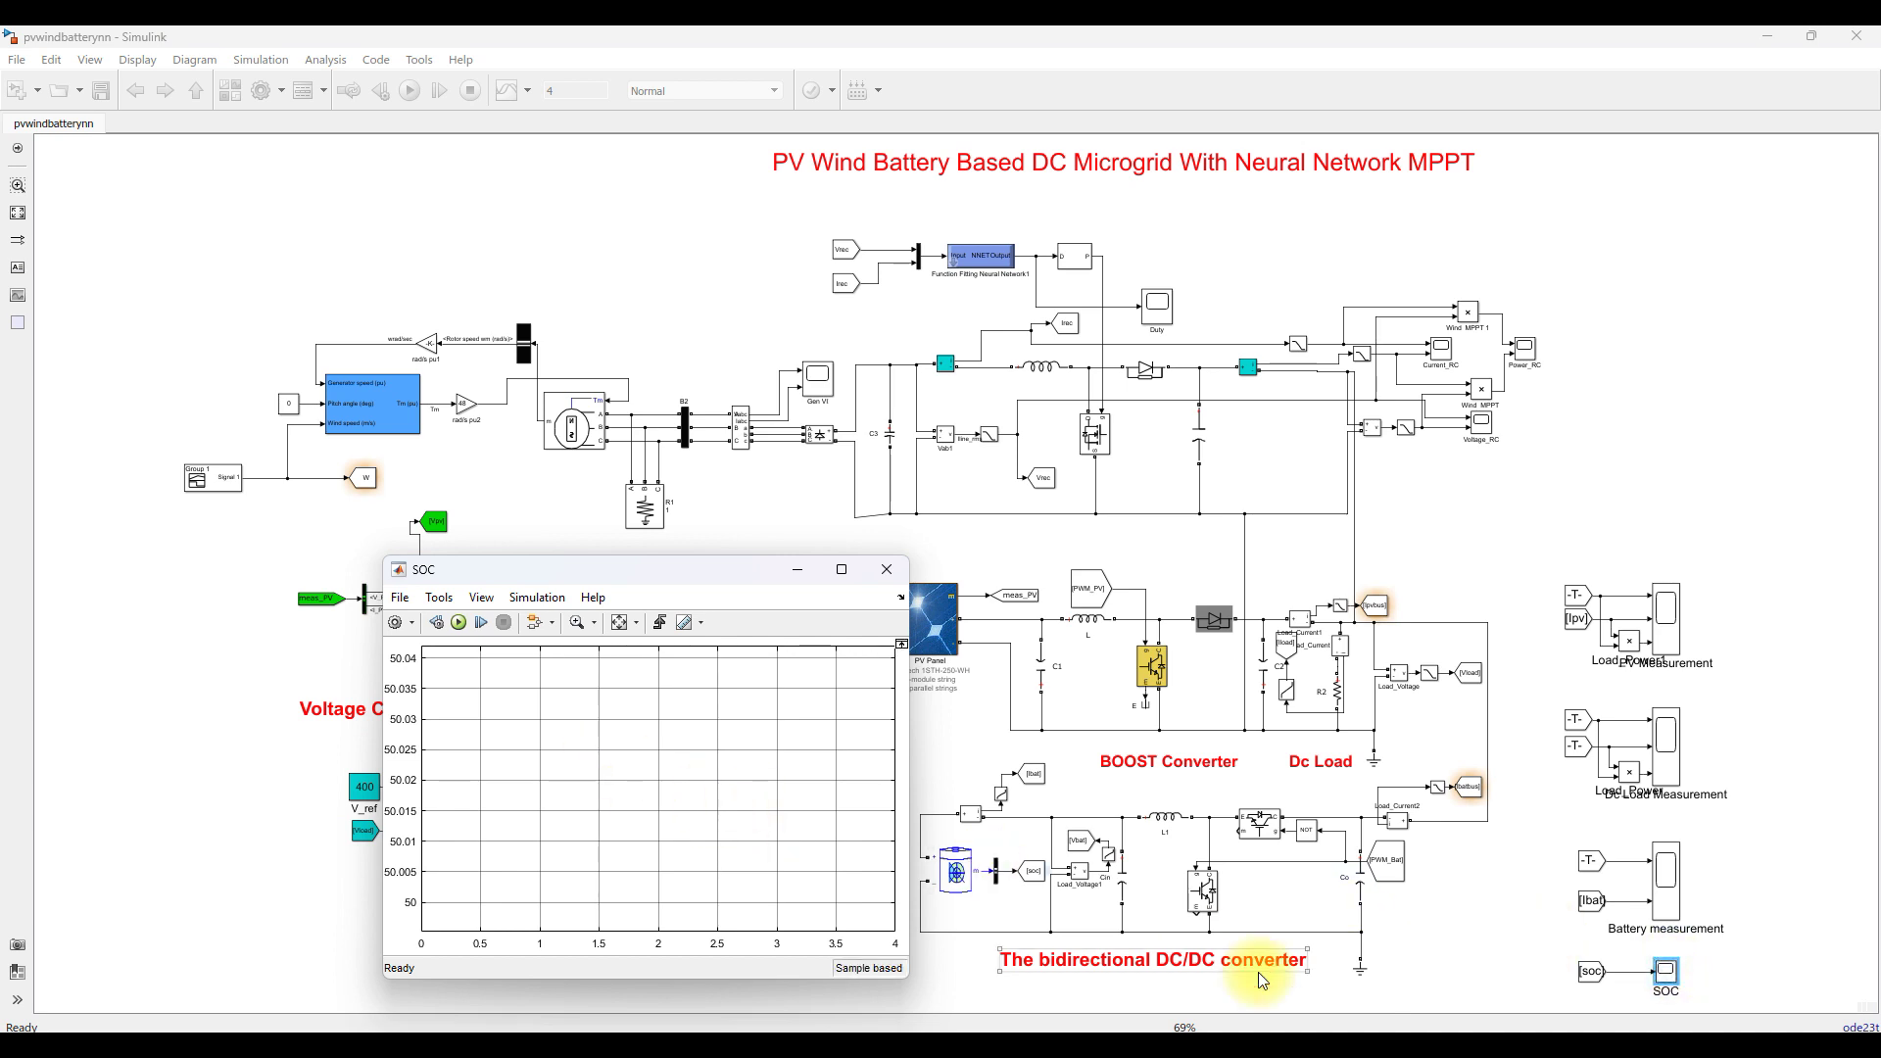
- Bring the battery, DC load, PV, Power_RC and SOC scope windows to the front of the model
{"action": "mouse_move", "coordinate": [1205, 1029]}
{"action": "left_click", "coordinate": [1166, 995]}
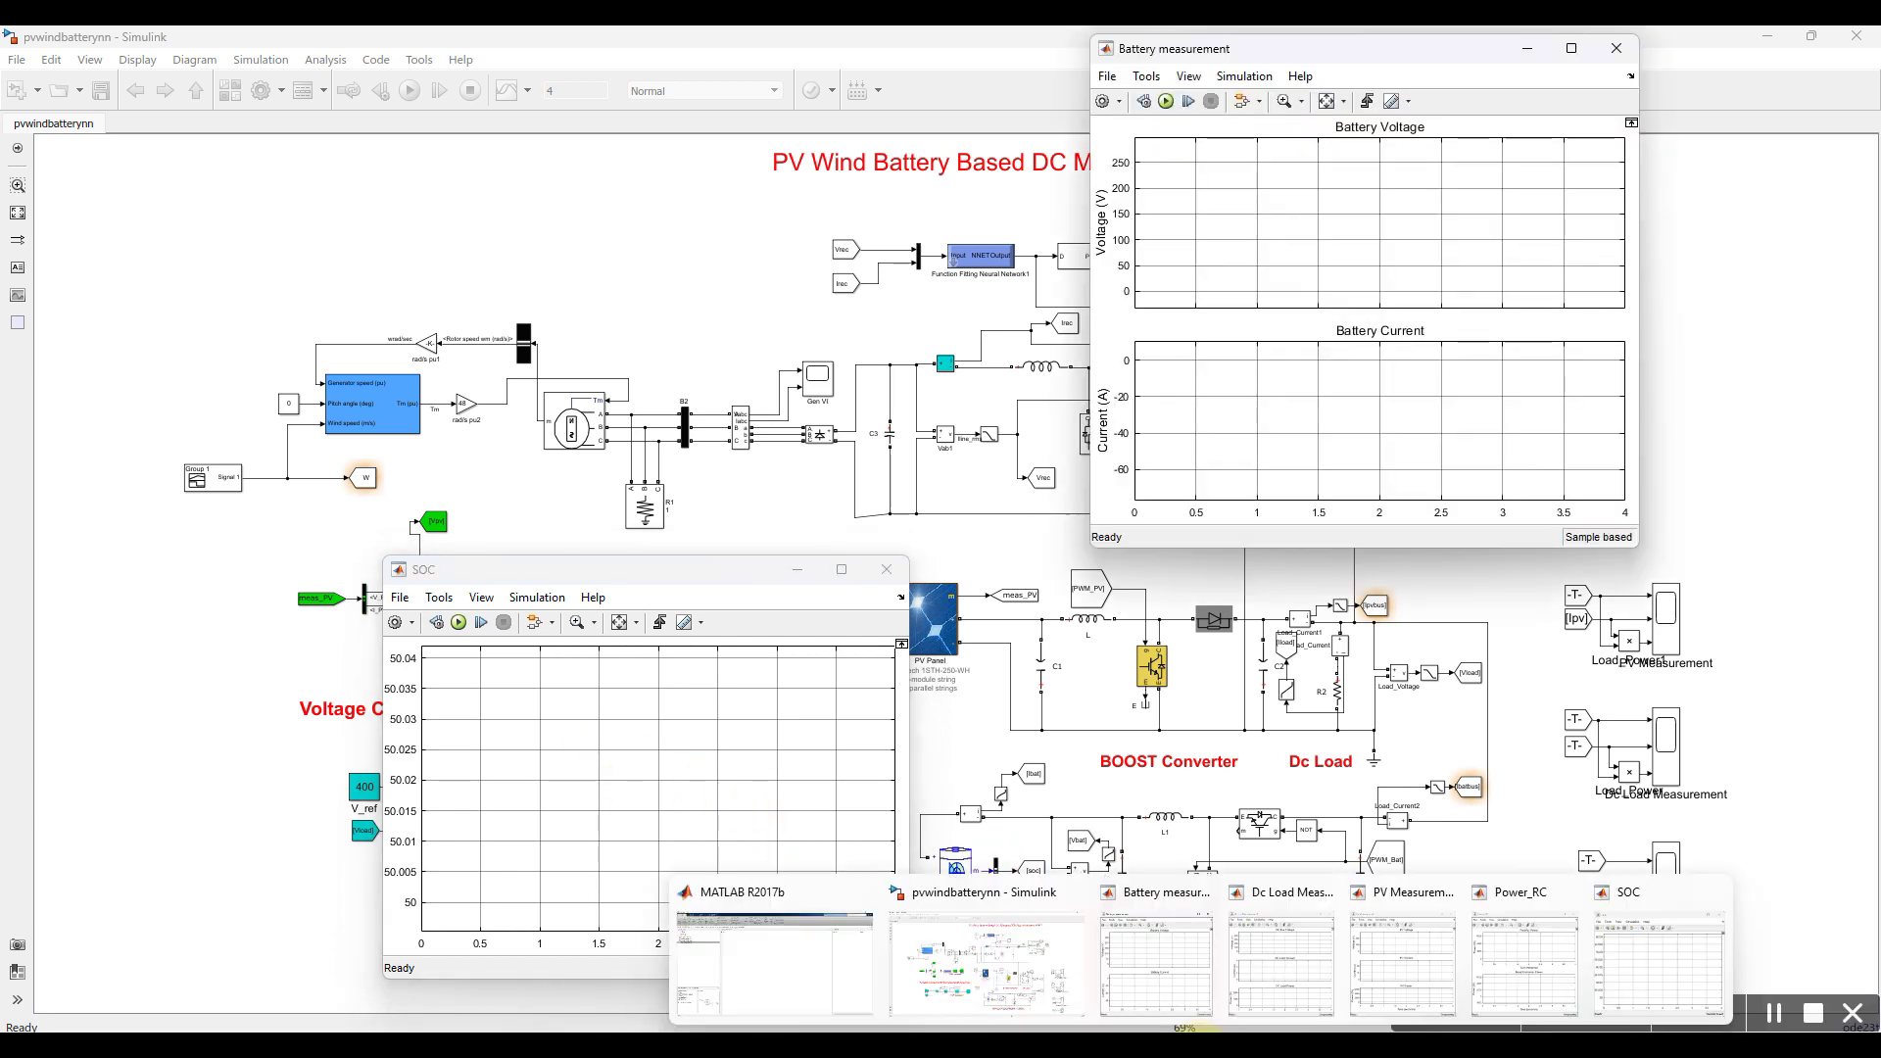
{"action": "left_click", "coordinate": [1248, 995]}
{"action": "left_click", "coordinate": [1425, 993]}
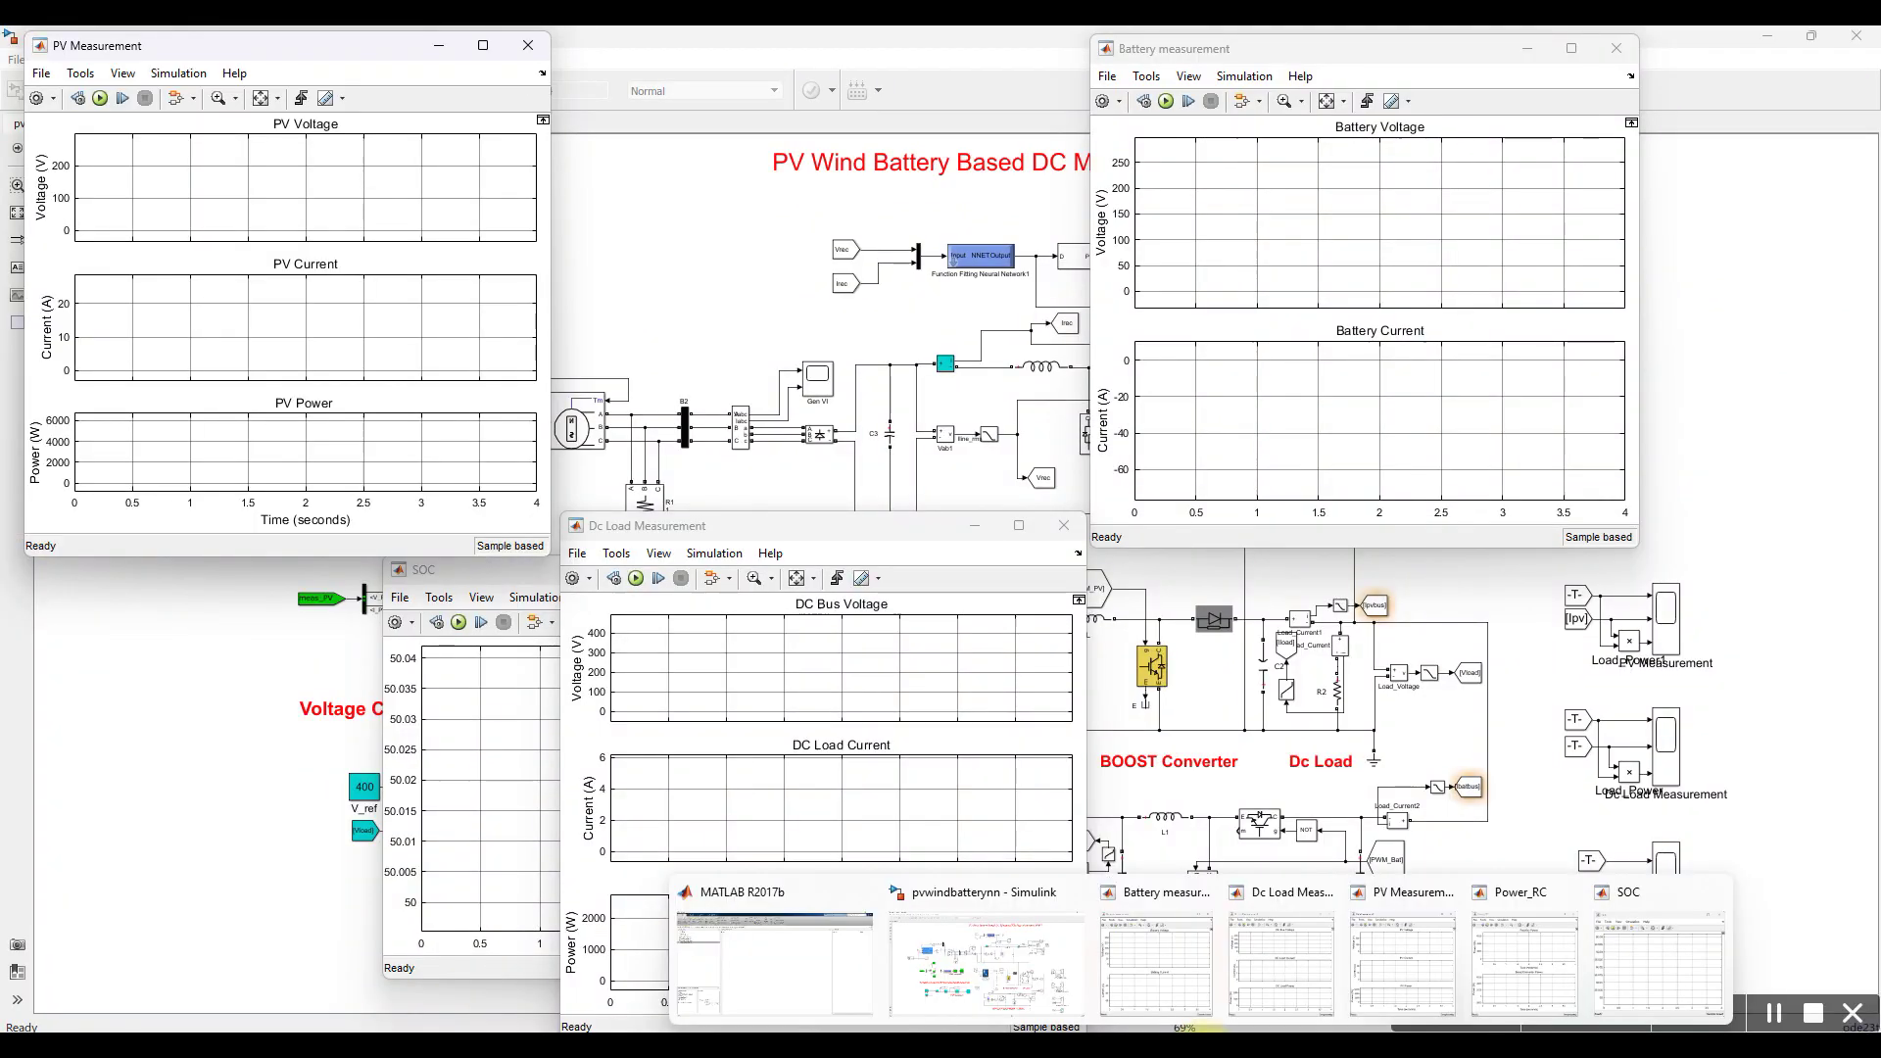
{"action": "left_click", "coordinate": [1453, 989]}
{"action": "mouse_move", "coordinate": [1204, 1029]}
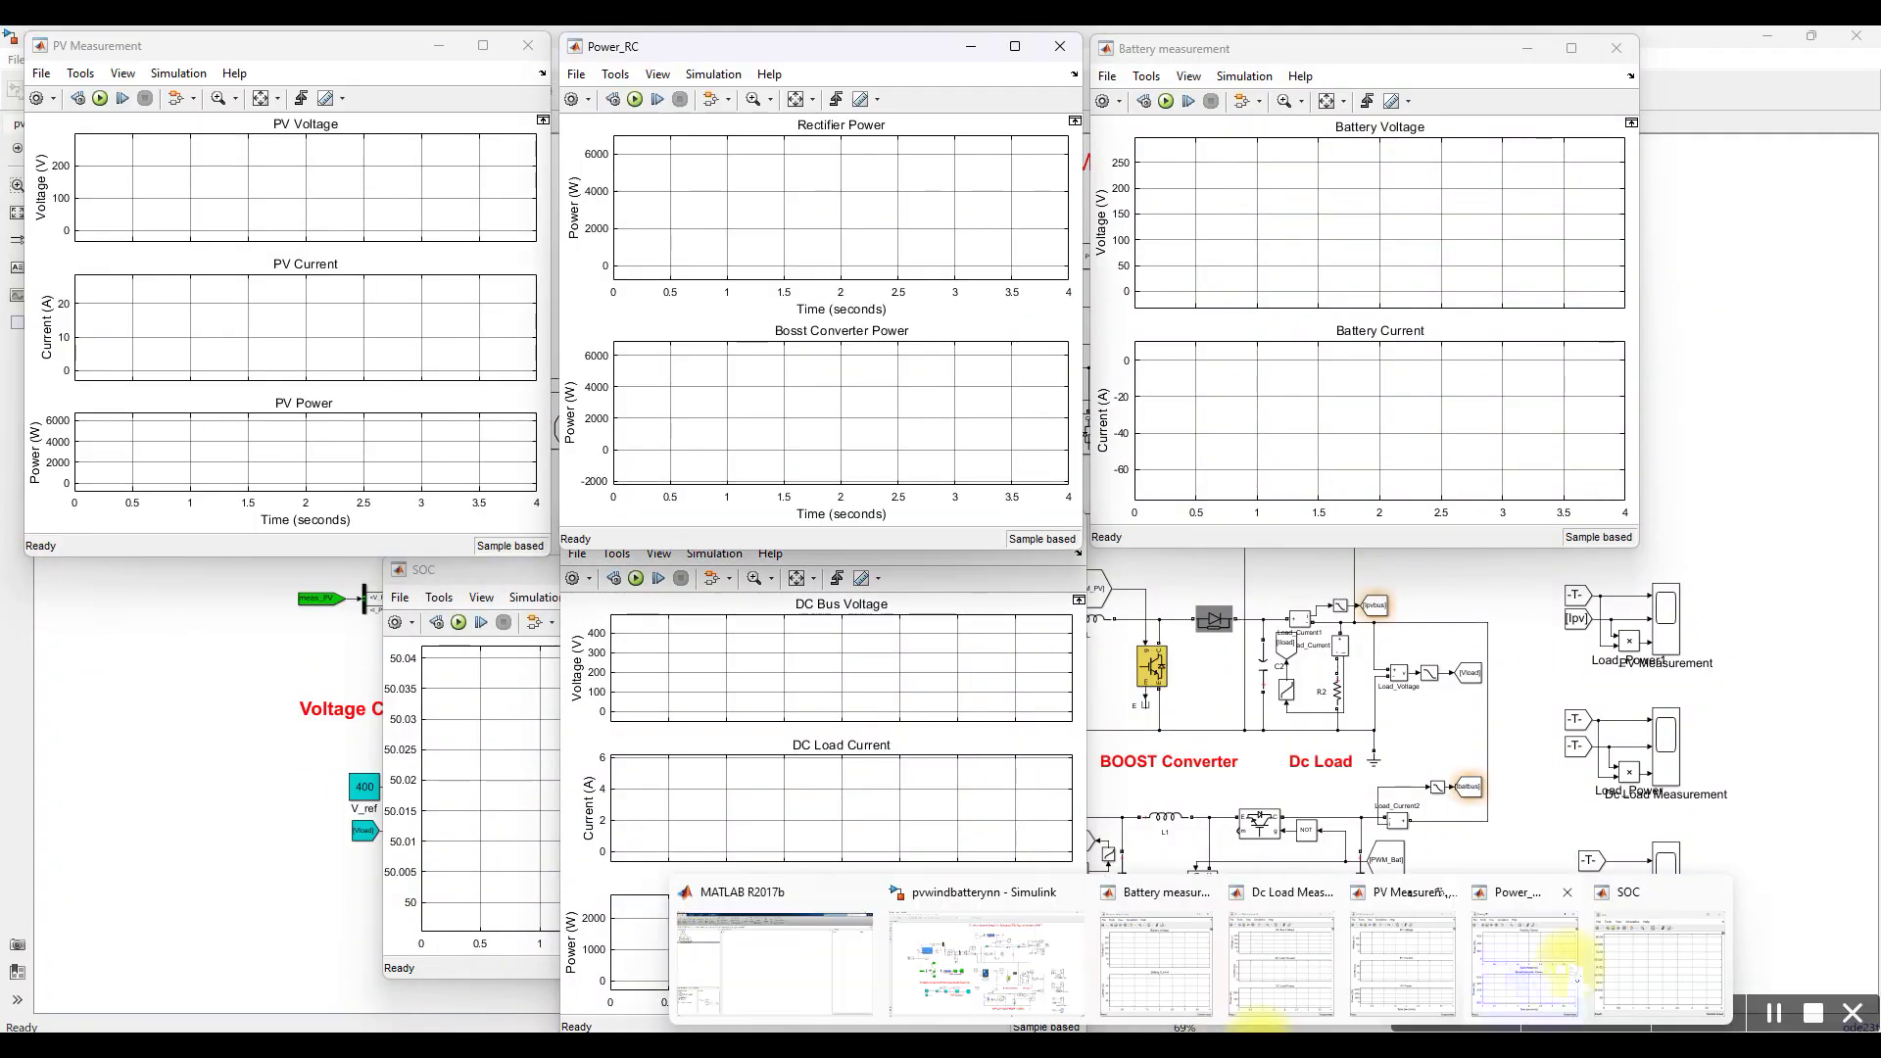
{"action": "left_click", "coordinate": [1562, 948]}
- Arrange the SOC and Dc Load Measurement scopes beside each other below the other scopes and run the simulation
{"action": "left_click_drag", "start_coordinate": [626, 583], "coordinate": [272, 590]}
{"action": "left_click", "coordinate": [714, 659]}
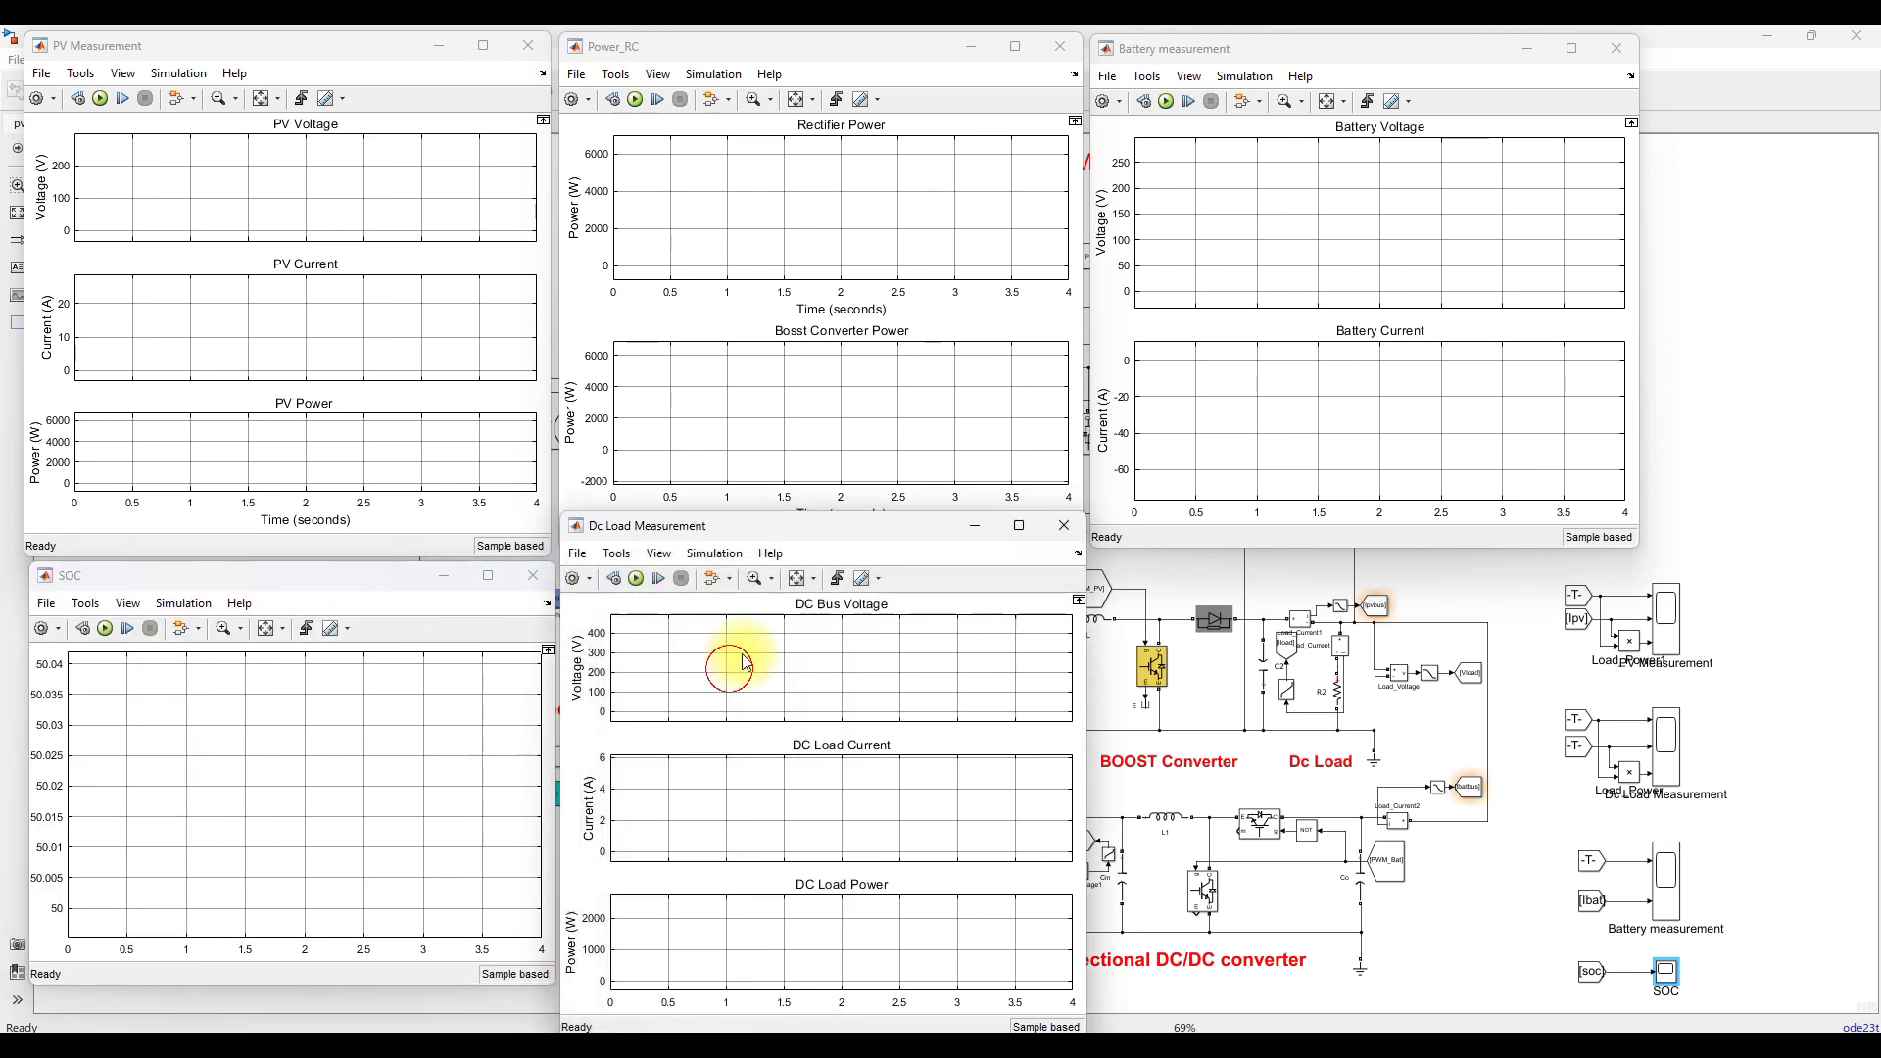
{"action": "left_click_drag", "start_coordinate": [782, 542], "coordinate": [825, 553]}
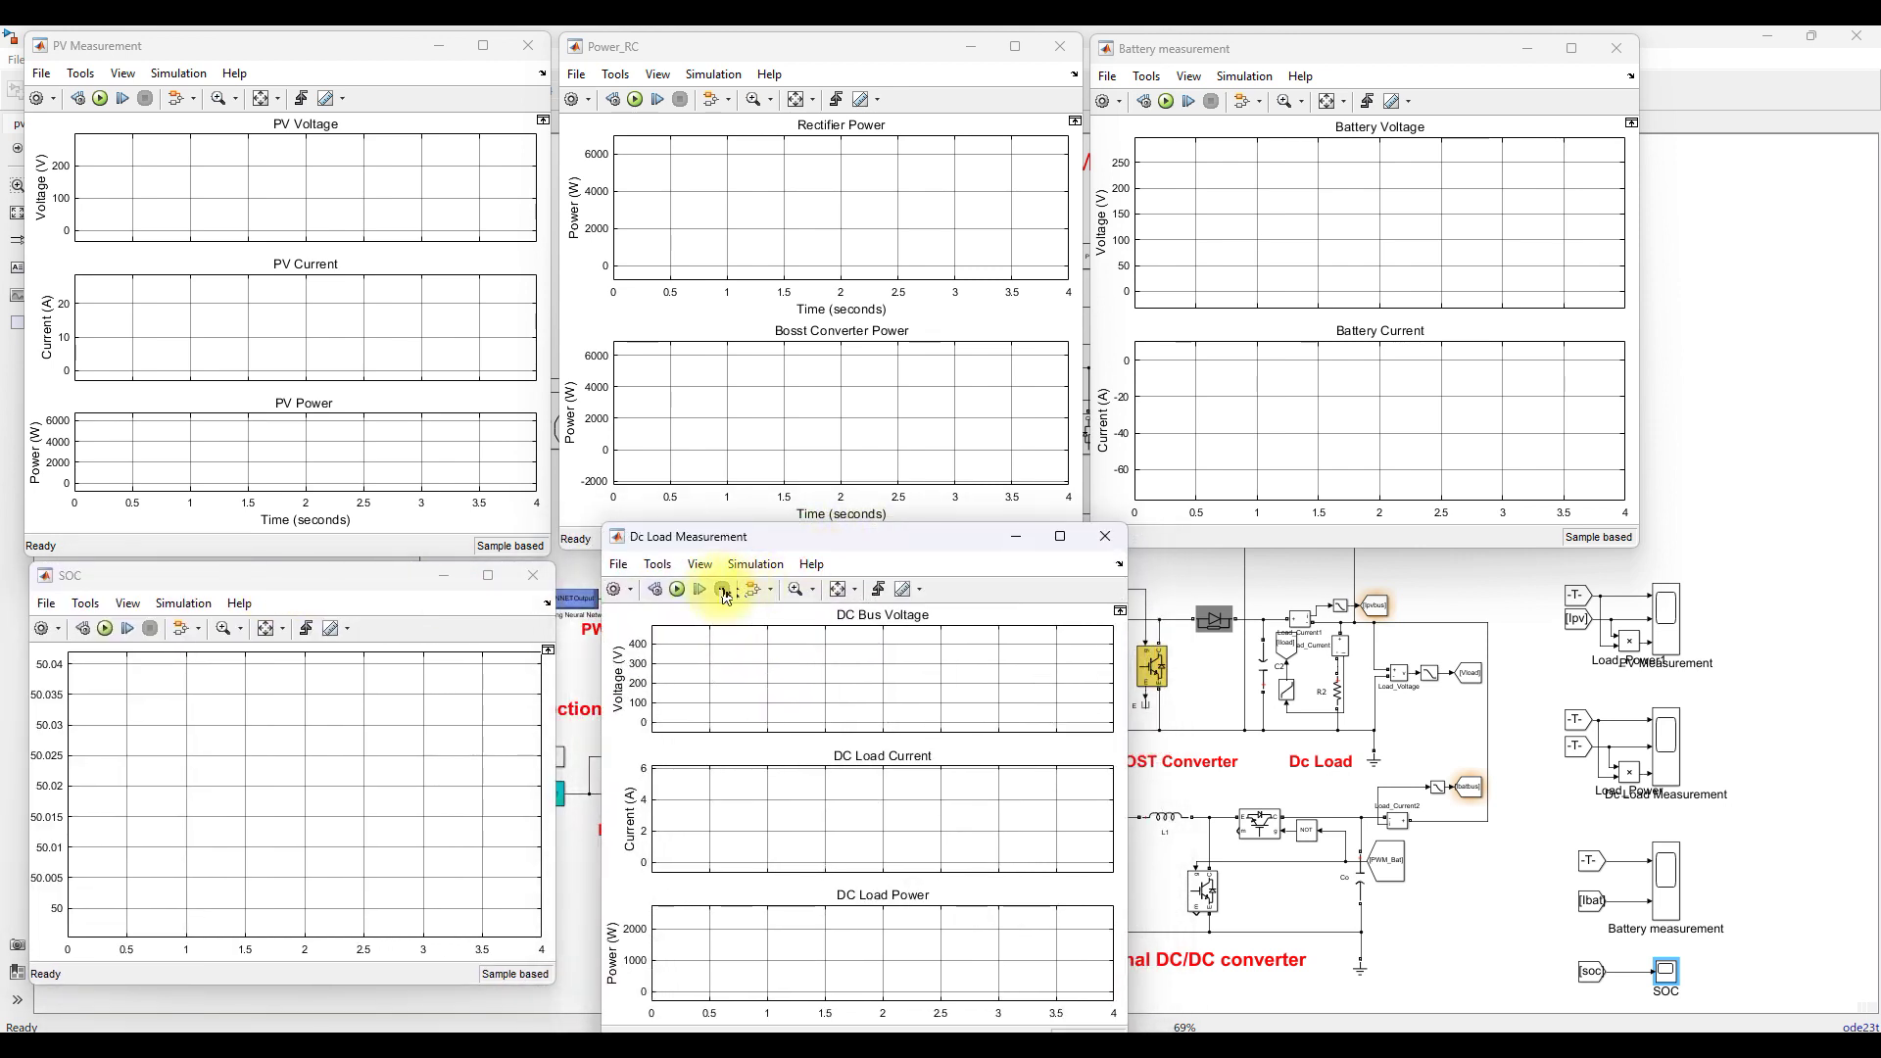
{"action": "left_click", "coordinate": [680, 589]}
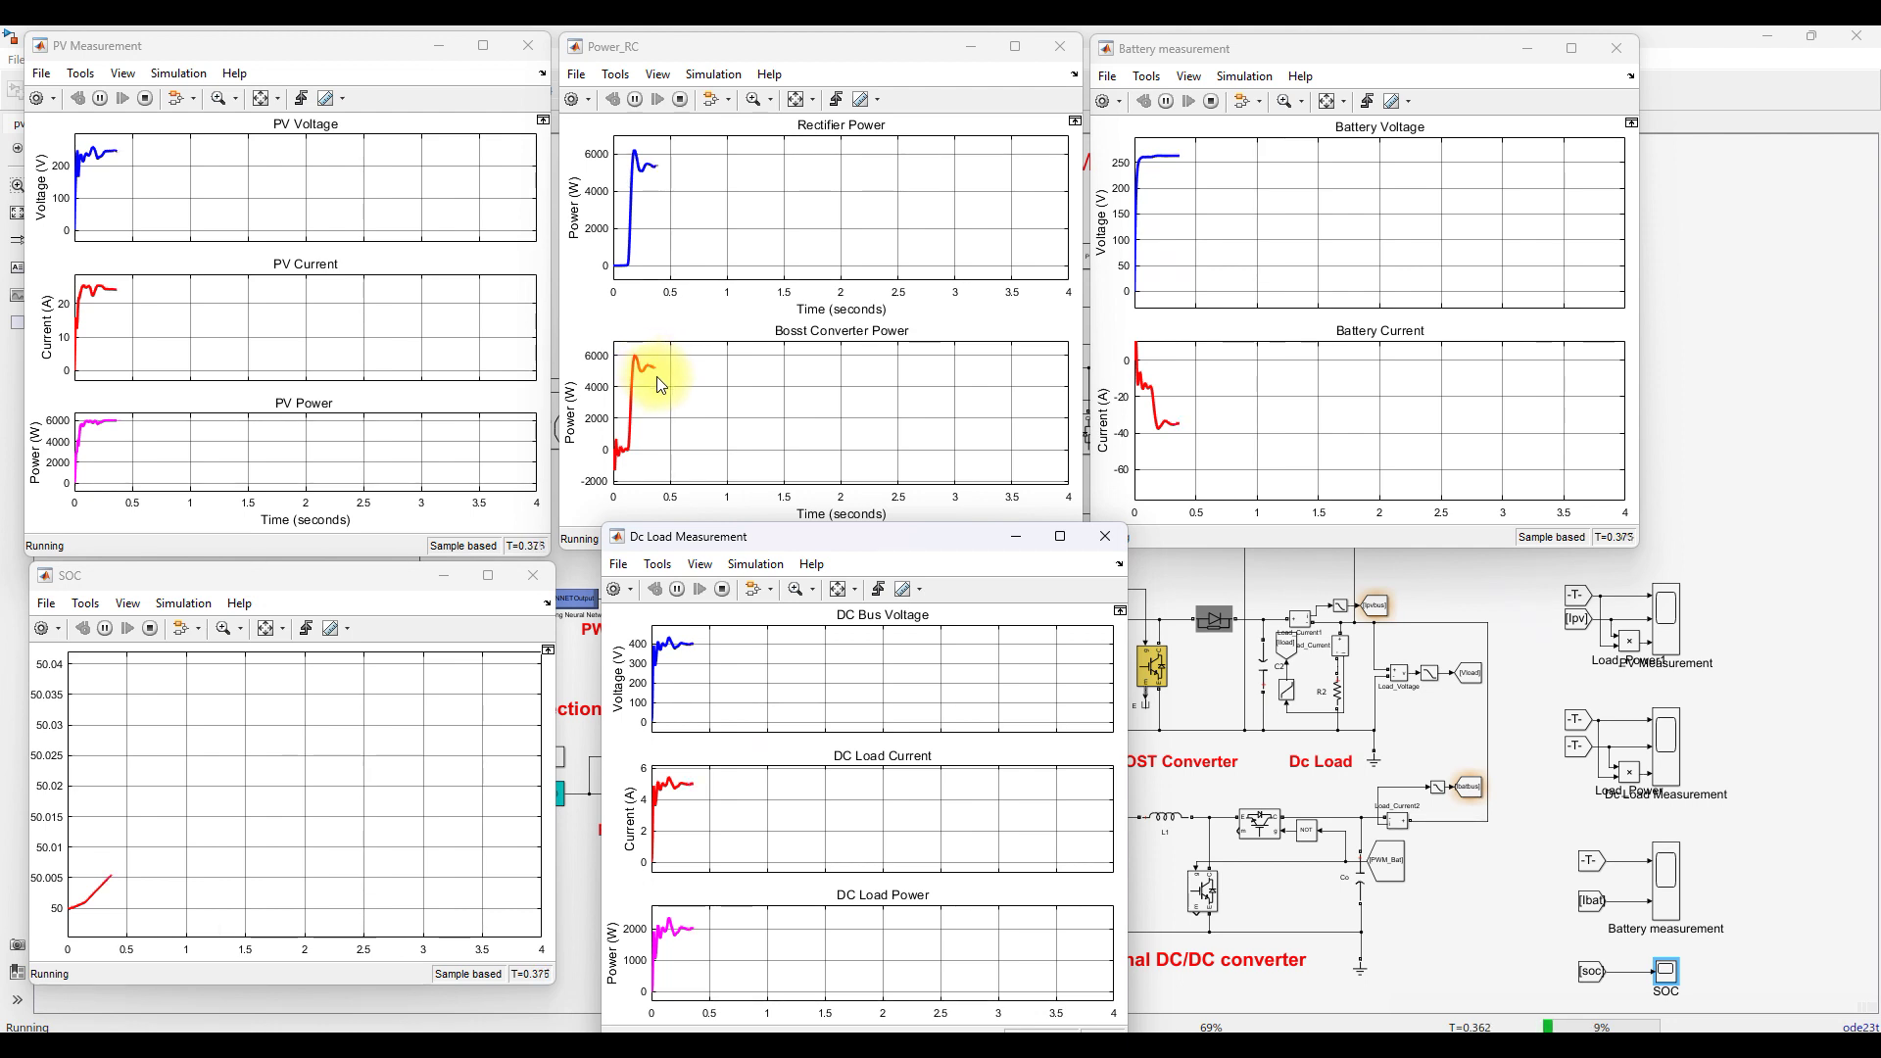
- Zoom in on the boost converter power curve in the Power_RC scope and restore the plot's full scale
{"action": "left_click", "coordinate": [770, 106]}
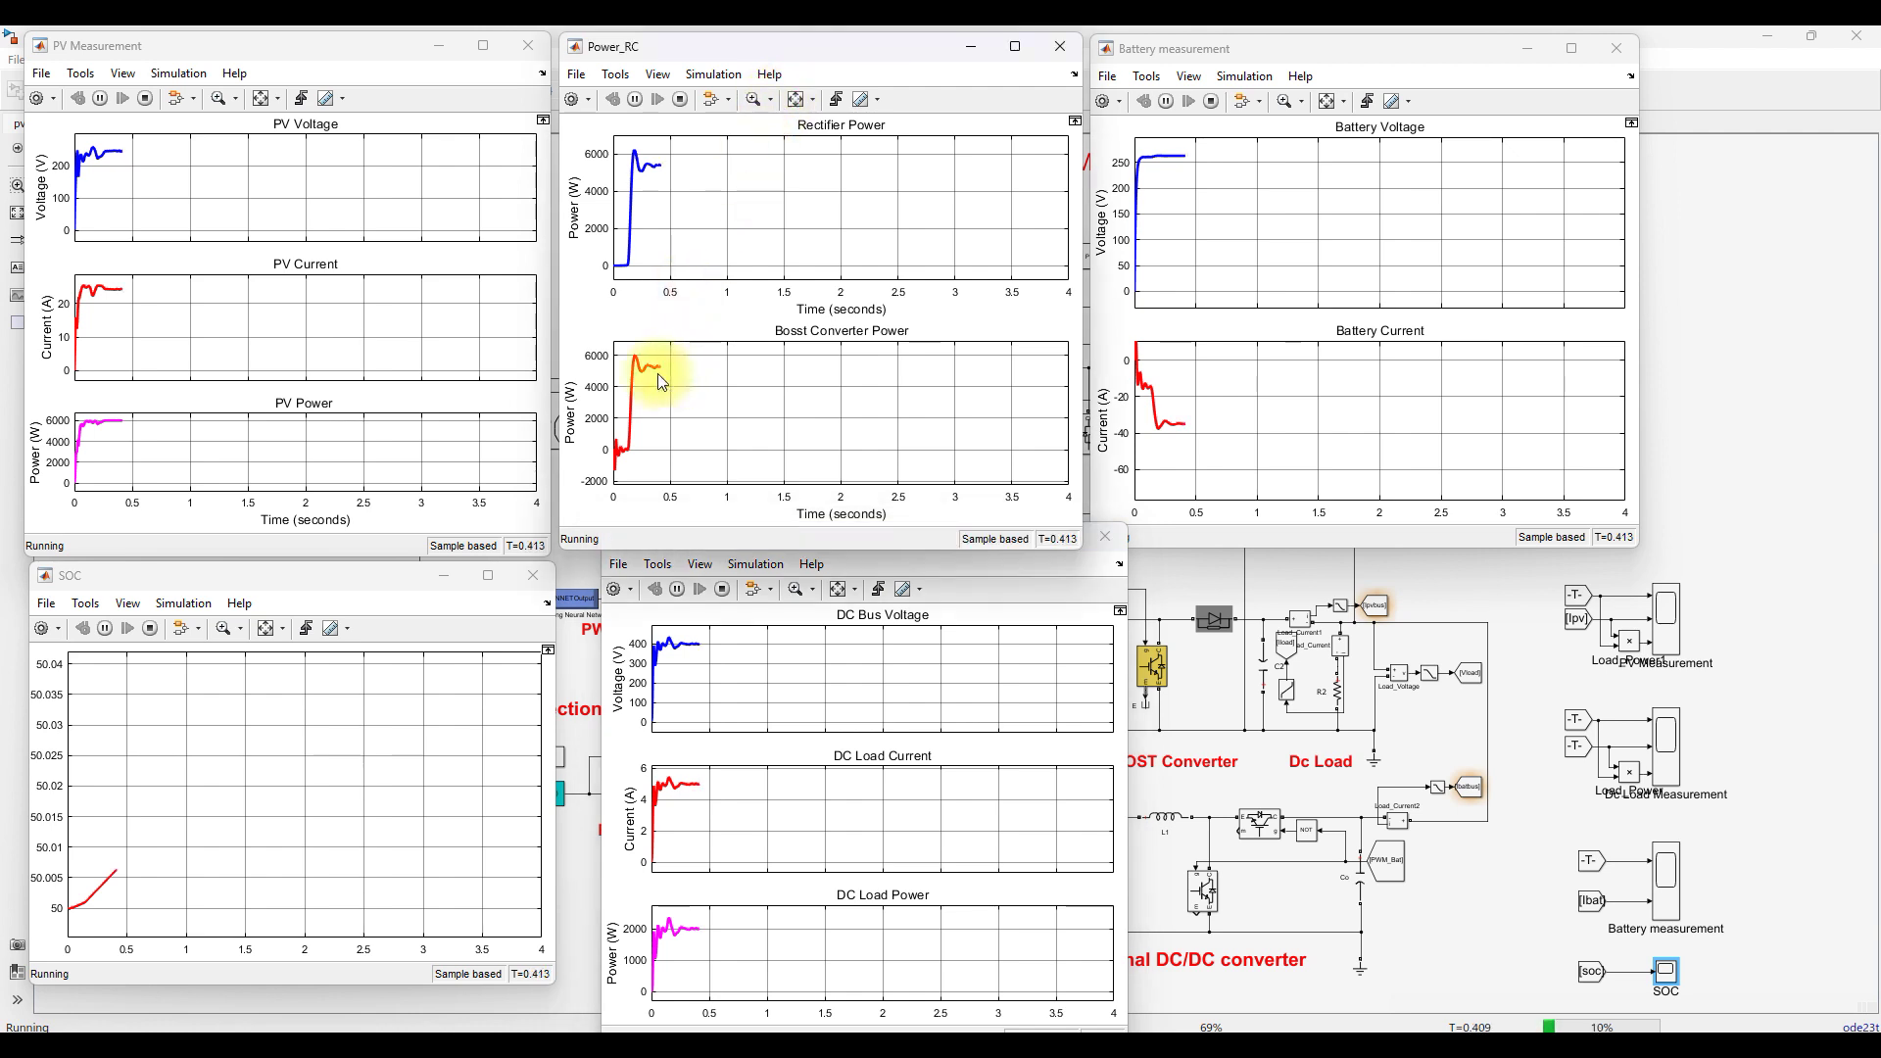
{"action": "left_click_drag", "start_coordinate": [664, 380], "coordinate": [669, 437]}
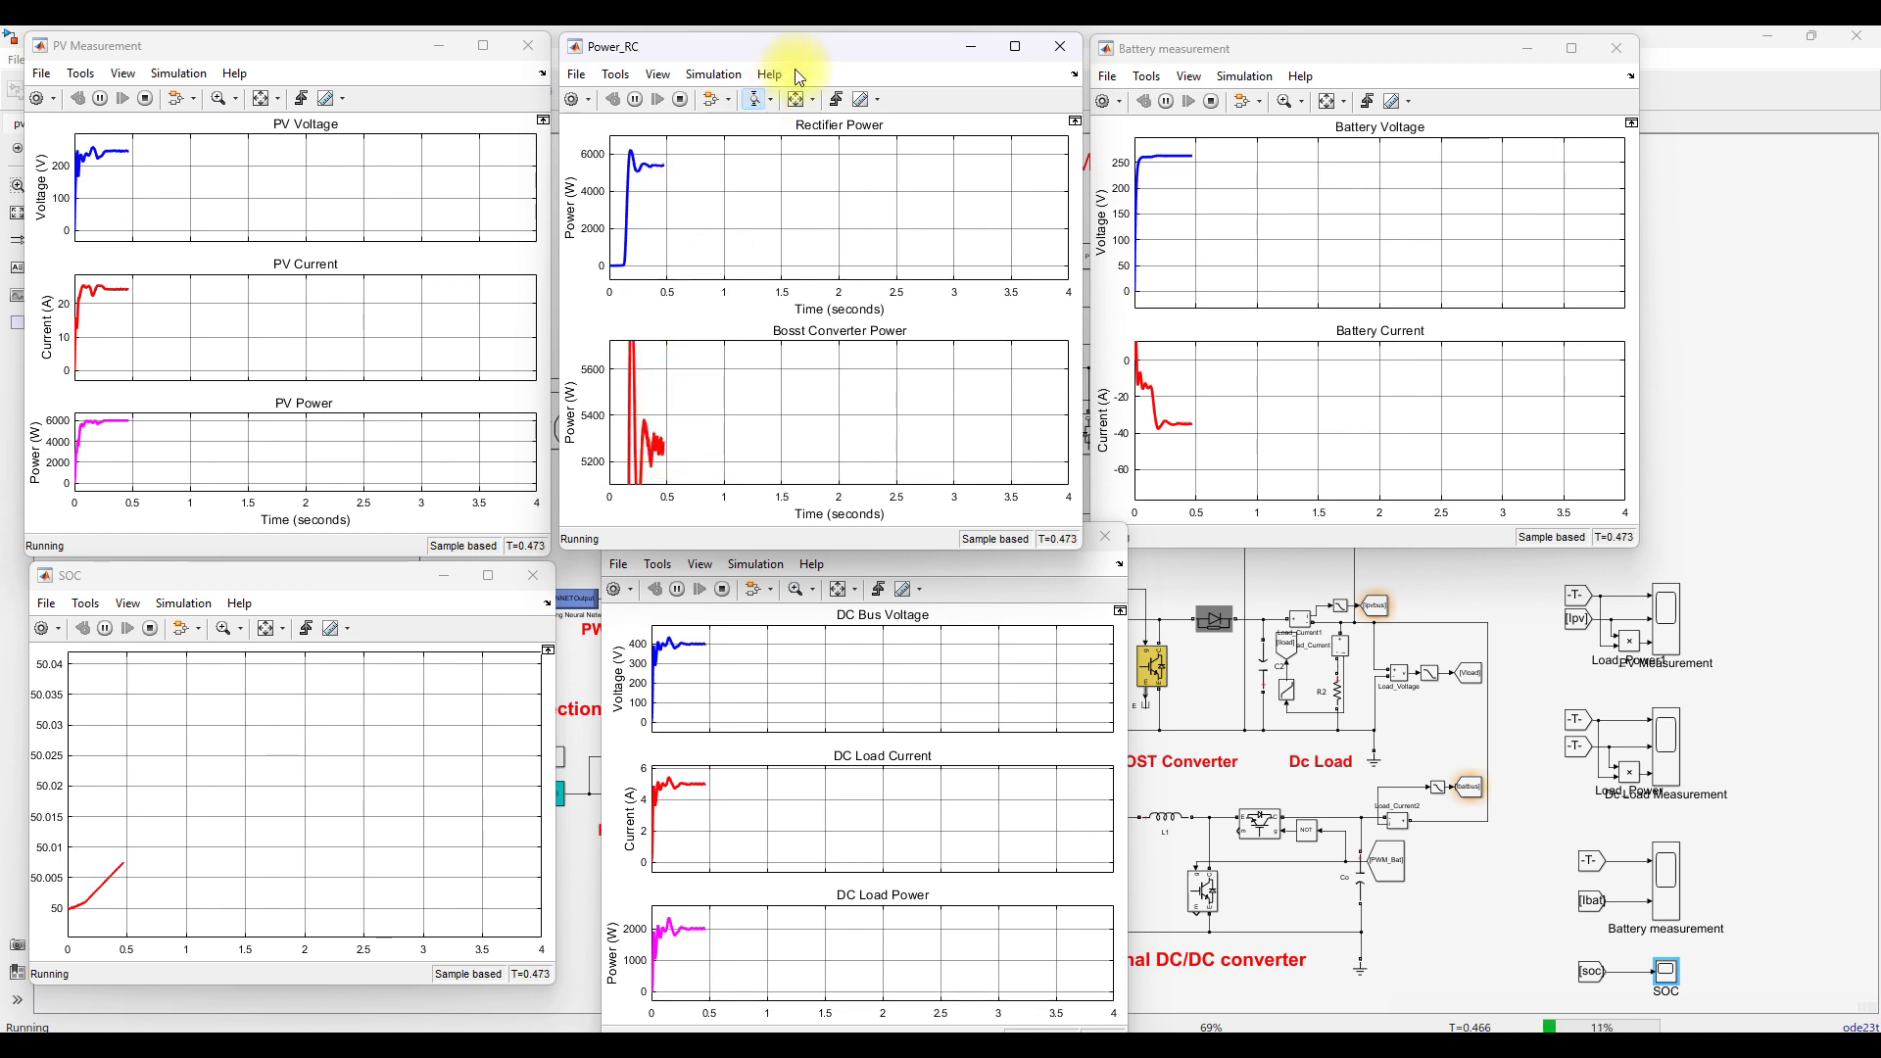
{"action": "left_click", "coordinate": [795, 99]}
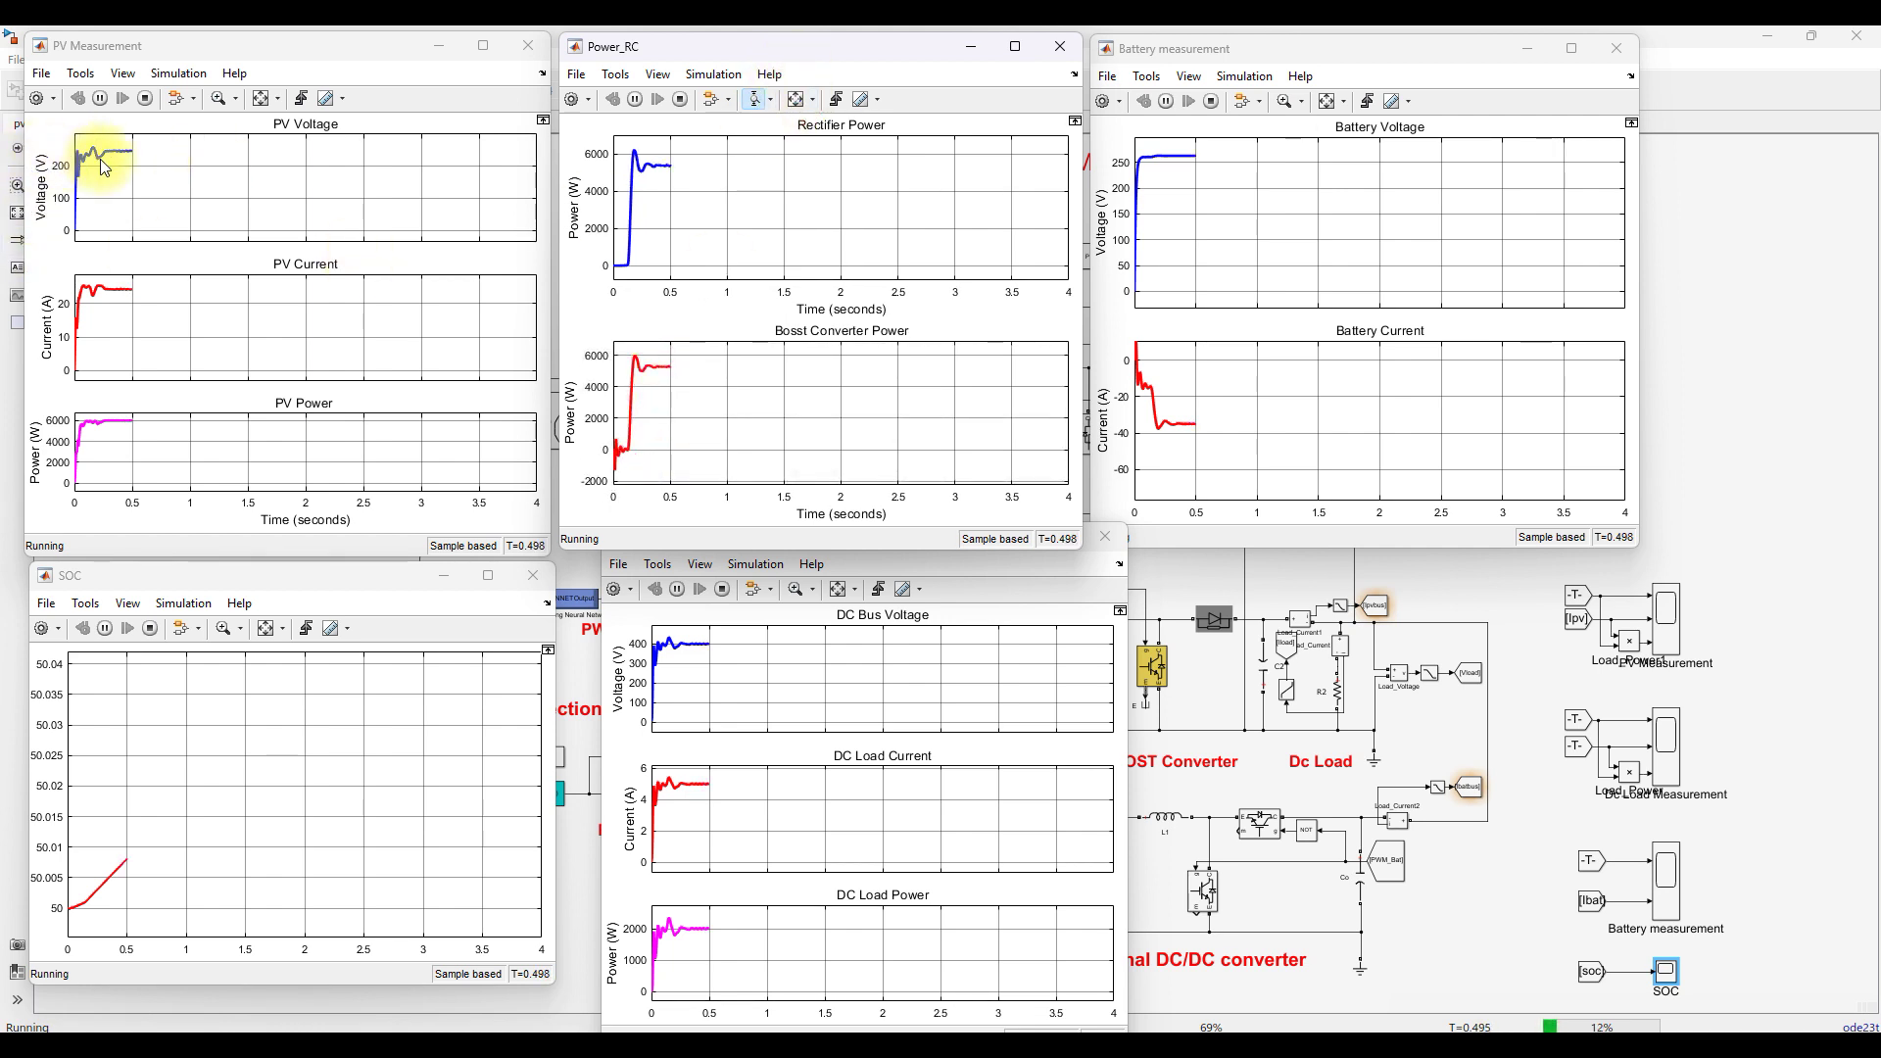
- Mark the PV voltage, DC bus voltage, DC load current, battery voltage and battery current plots with the annotation pen during the simulation
{"action": "key", "text": "F12"}
{"action": "left_click_drag", "start_coordinate": [122, 168], "coordinate": [183, 148]}
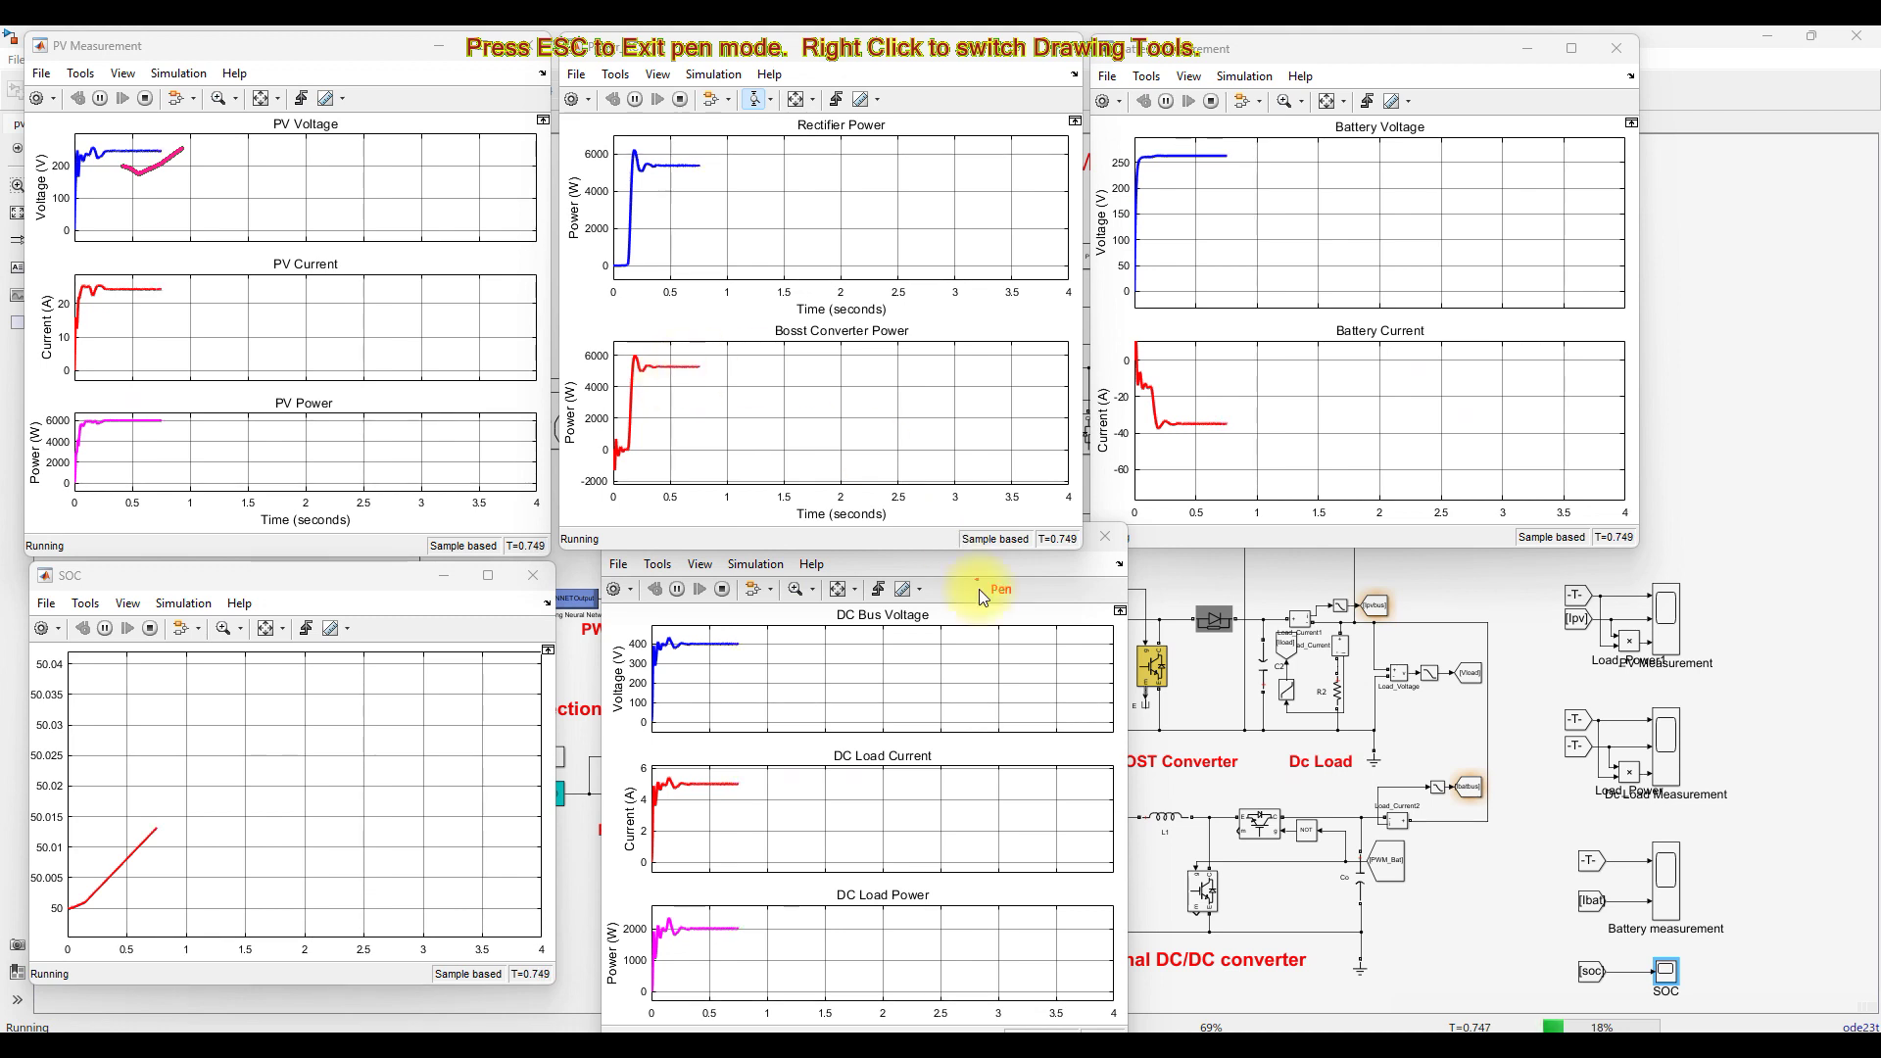
{"action": "left_click_drag", "start_coordinate": [722, 651], "coordinate": [738, 634]}
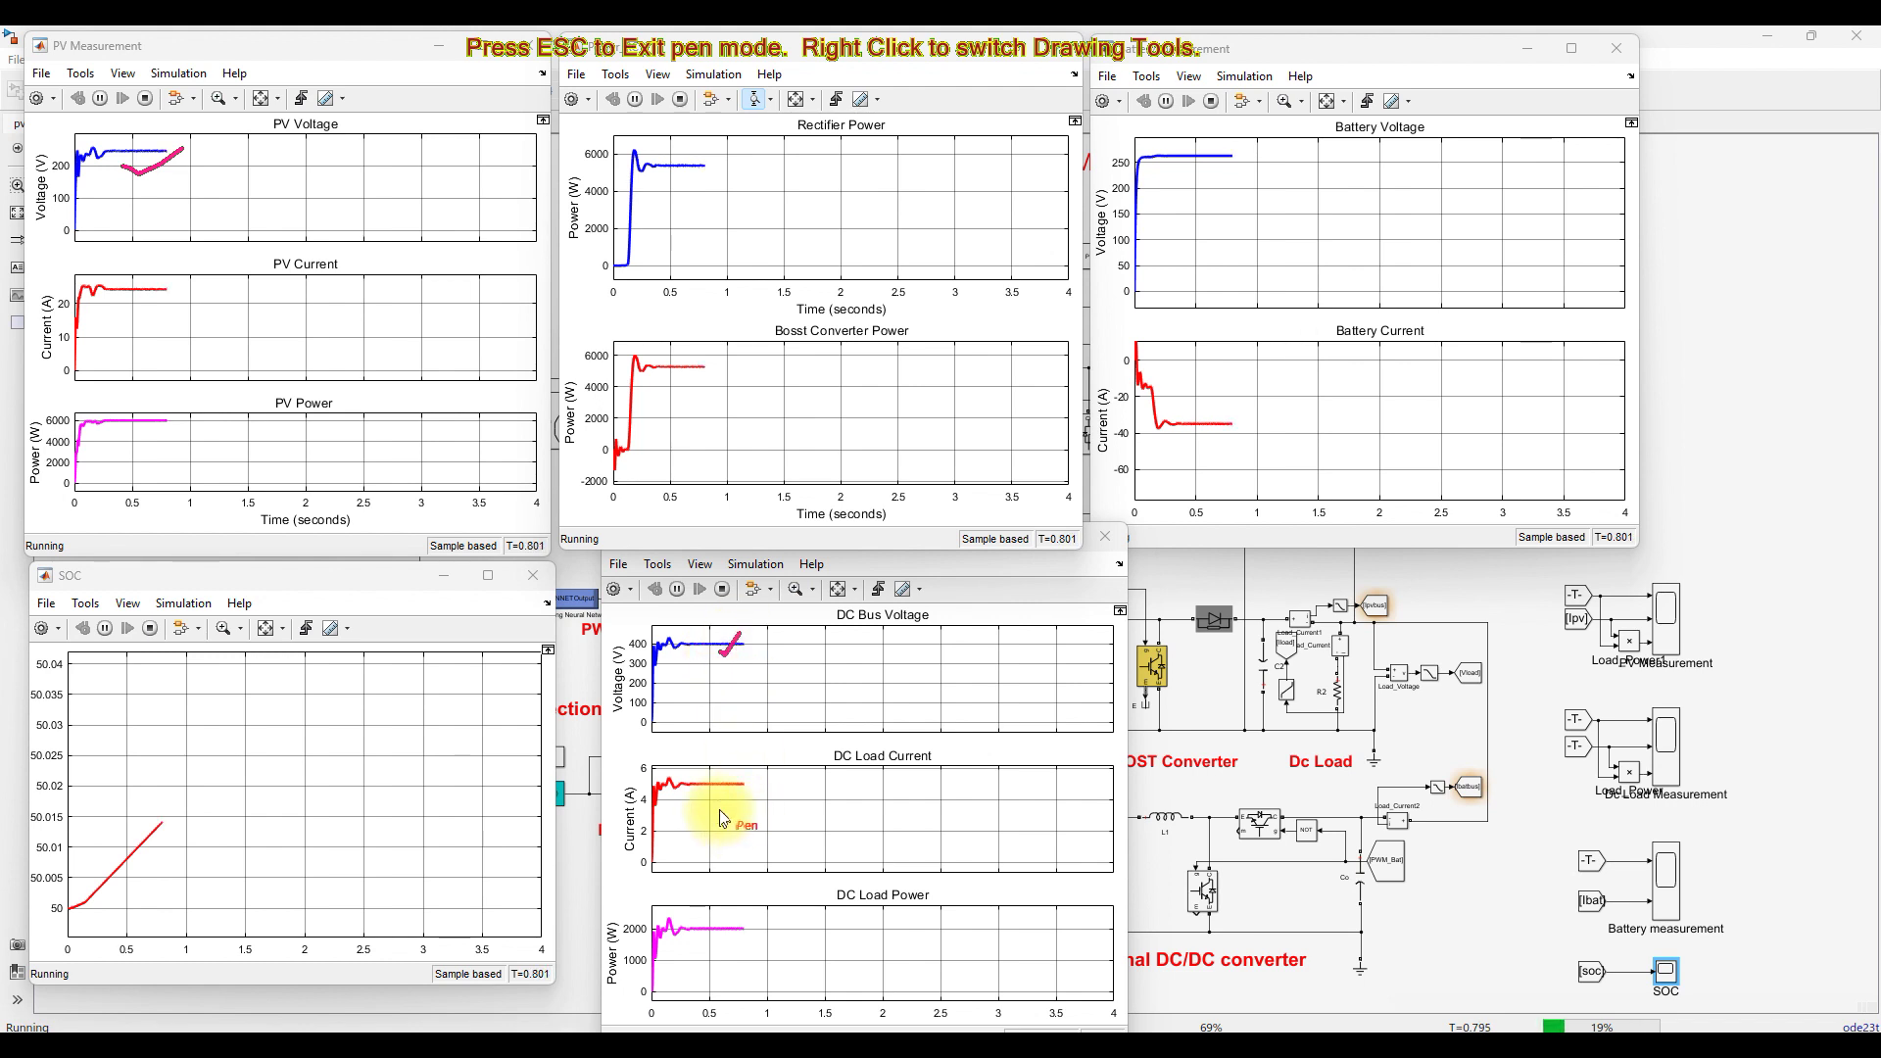
{"action": "left_click_drag", "start_coordinate": [721, 782], "coordinate": [740, 772]}
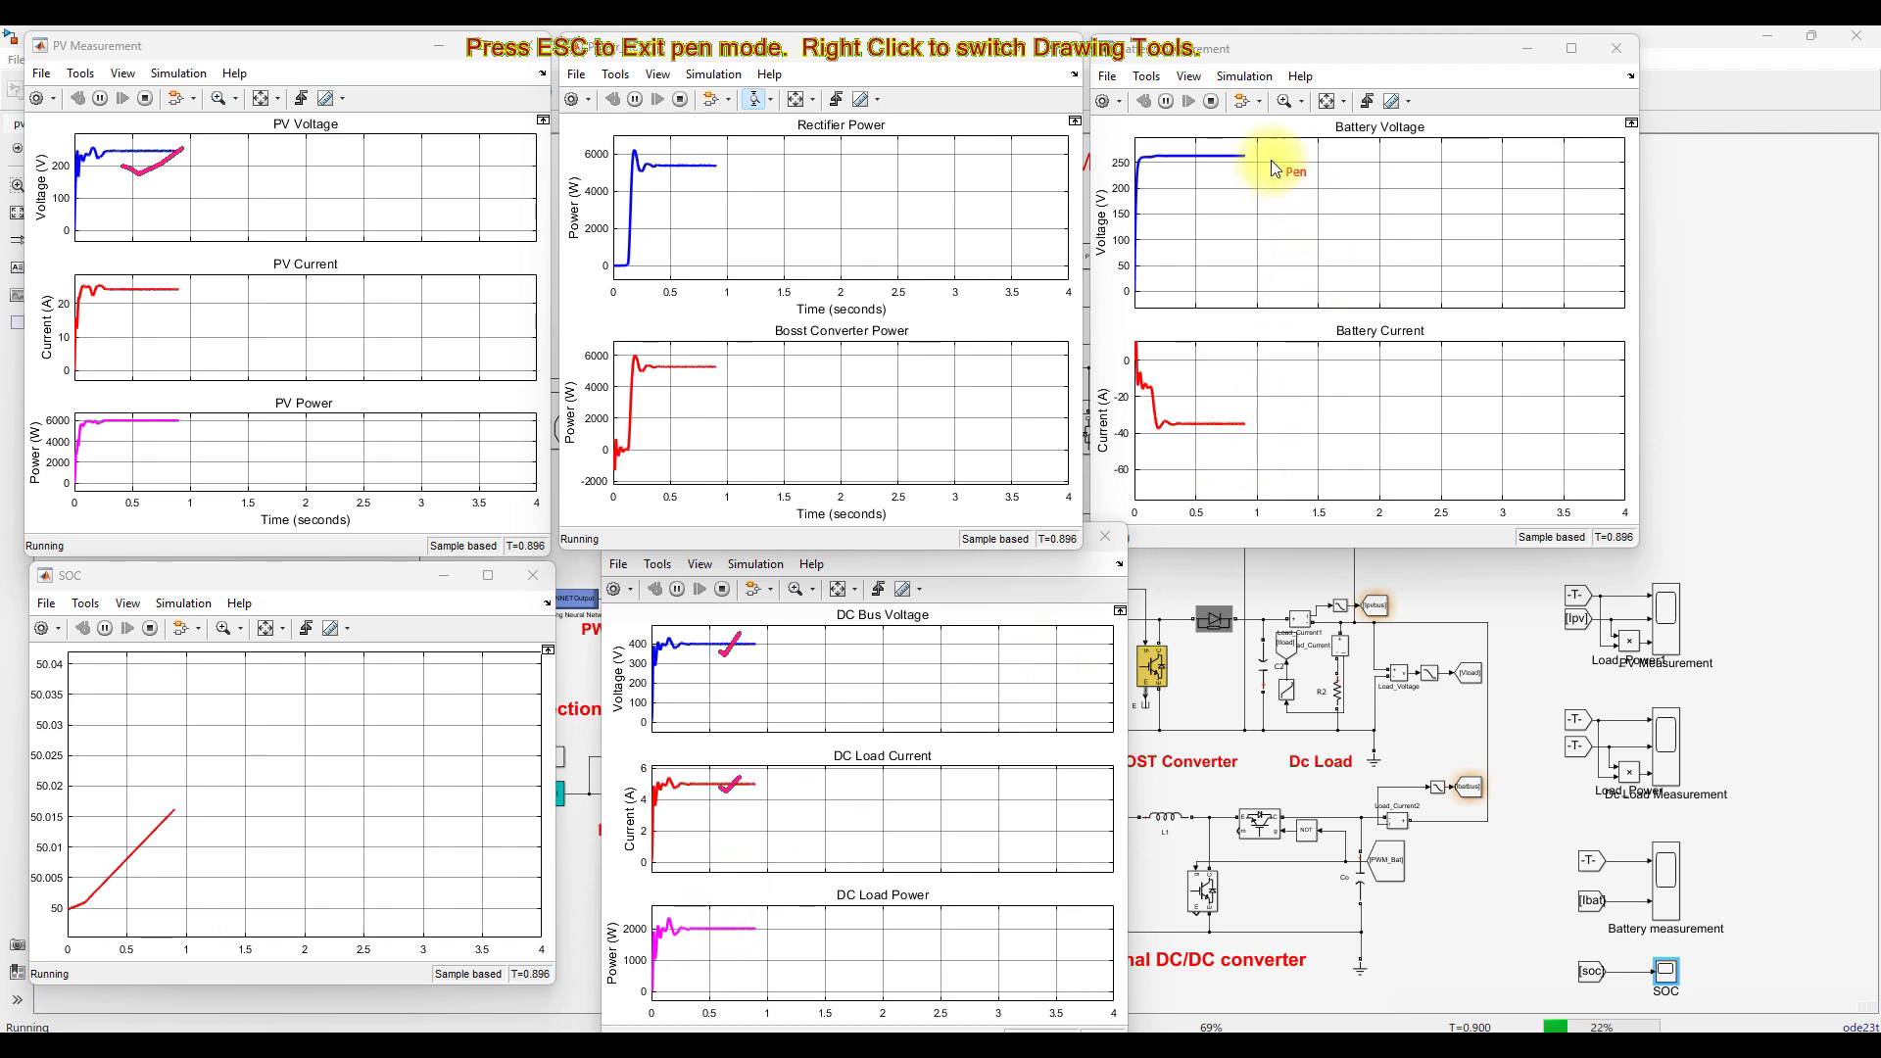
{"action": "left_click_drag", "start_coordinate": [1203, 163], "coordinate": [1230, 147]}
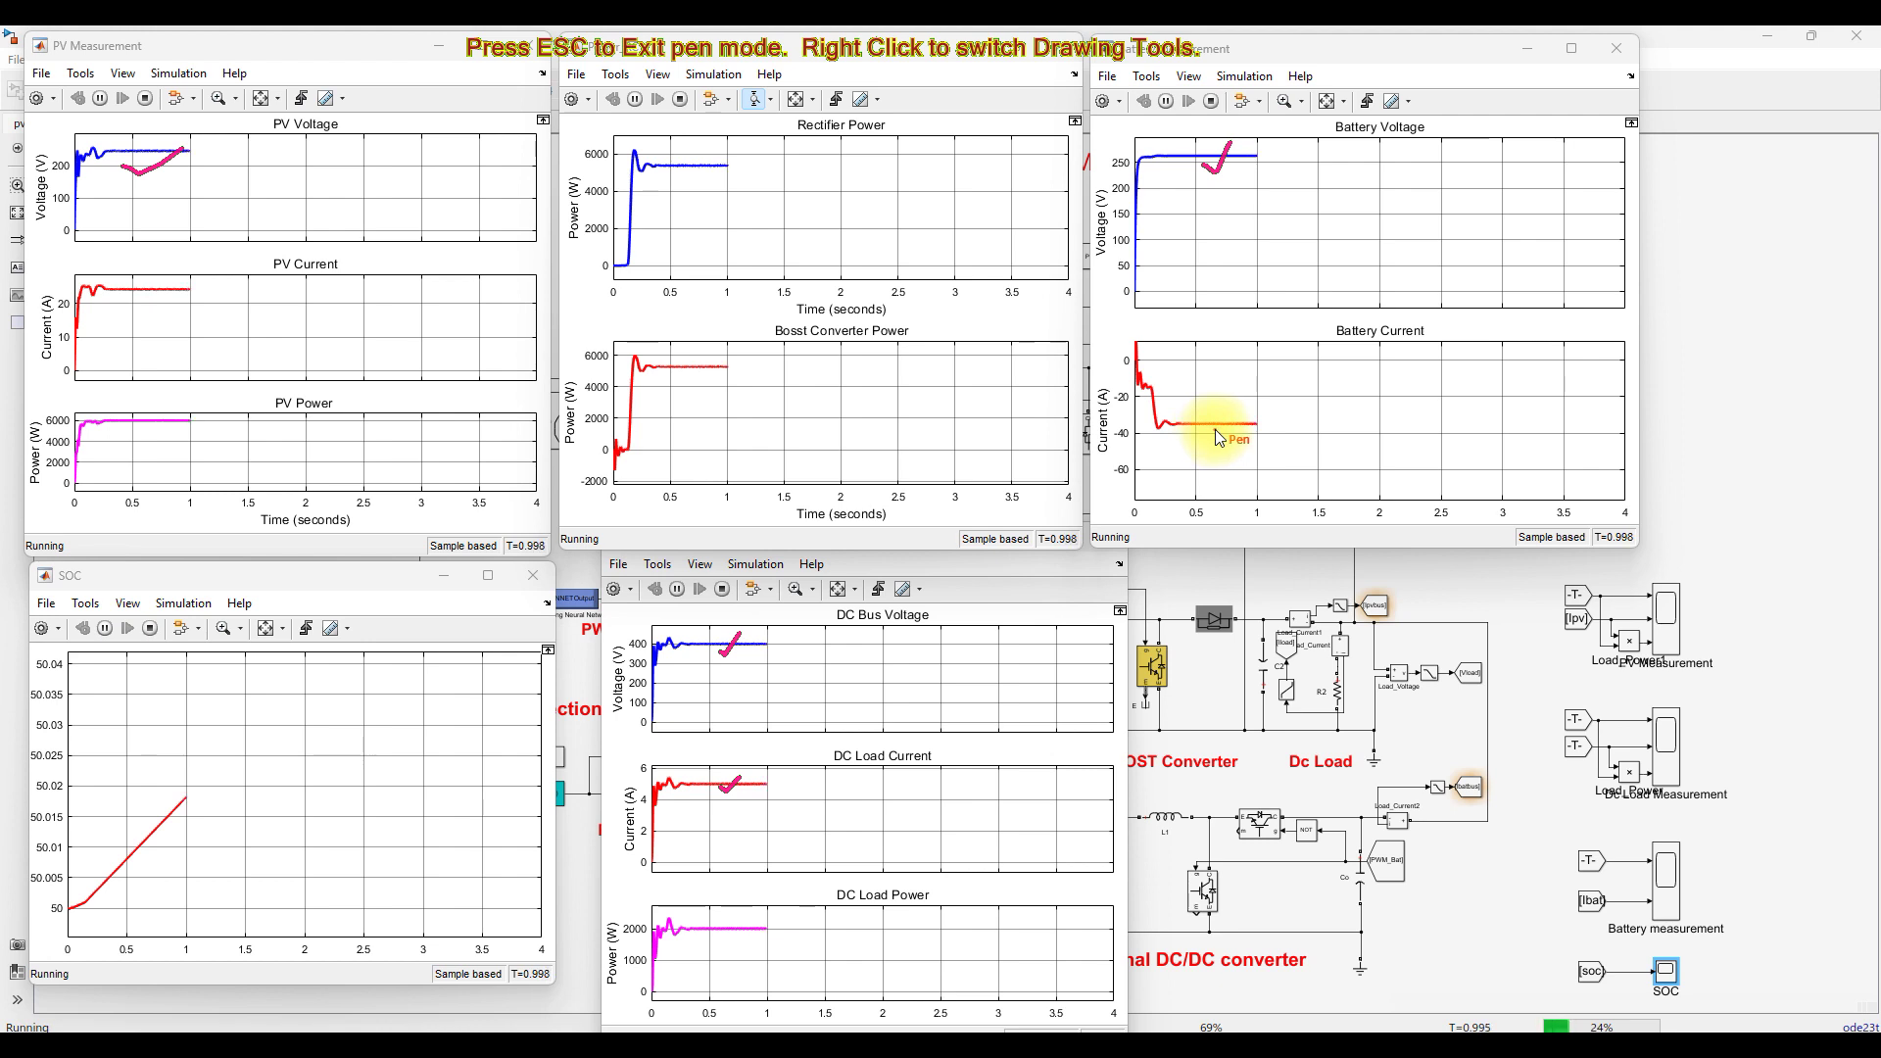
{"action": "mouse_move", "coordinate": [1218, 437]}
{"action": "left_mouse_down"}
{"action": "mouse_move", "coordinate": [1249, 419]}
{"action": "mouse_move", "coordinate": [1126, 431]}
{"action": "mouse_move", "coordinate": [1204, 458]}
{"action": "left_mouse_up"}
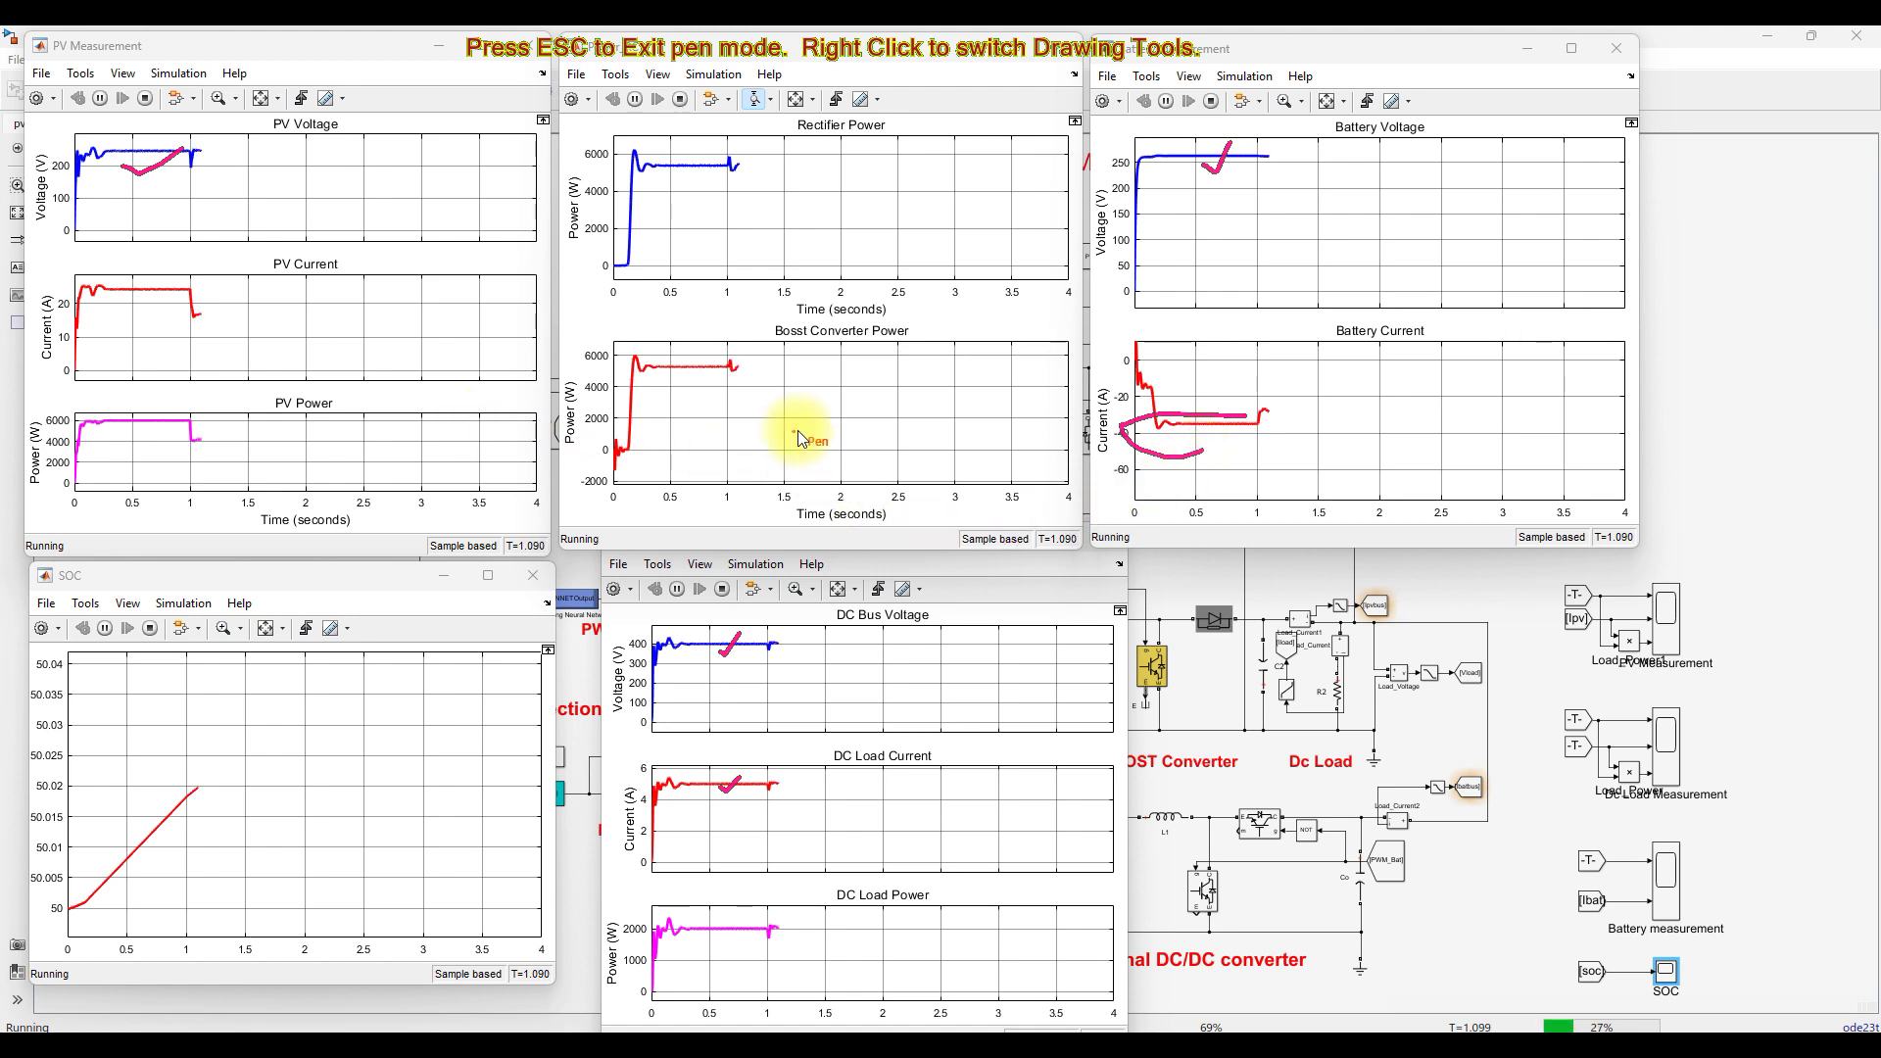
- Tick the PV current, boost converter power and SOC plots, trace the SOC curve, circle the battery current step after 1 s, and clear the markings
{"action": "left_click_drag", "start_coordinate": [435, 345], "coordinate": [526, 310]}
{"action": "left_click_drag", "start_coordinate": [690, 382], "coordinate": [798, 372]}
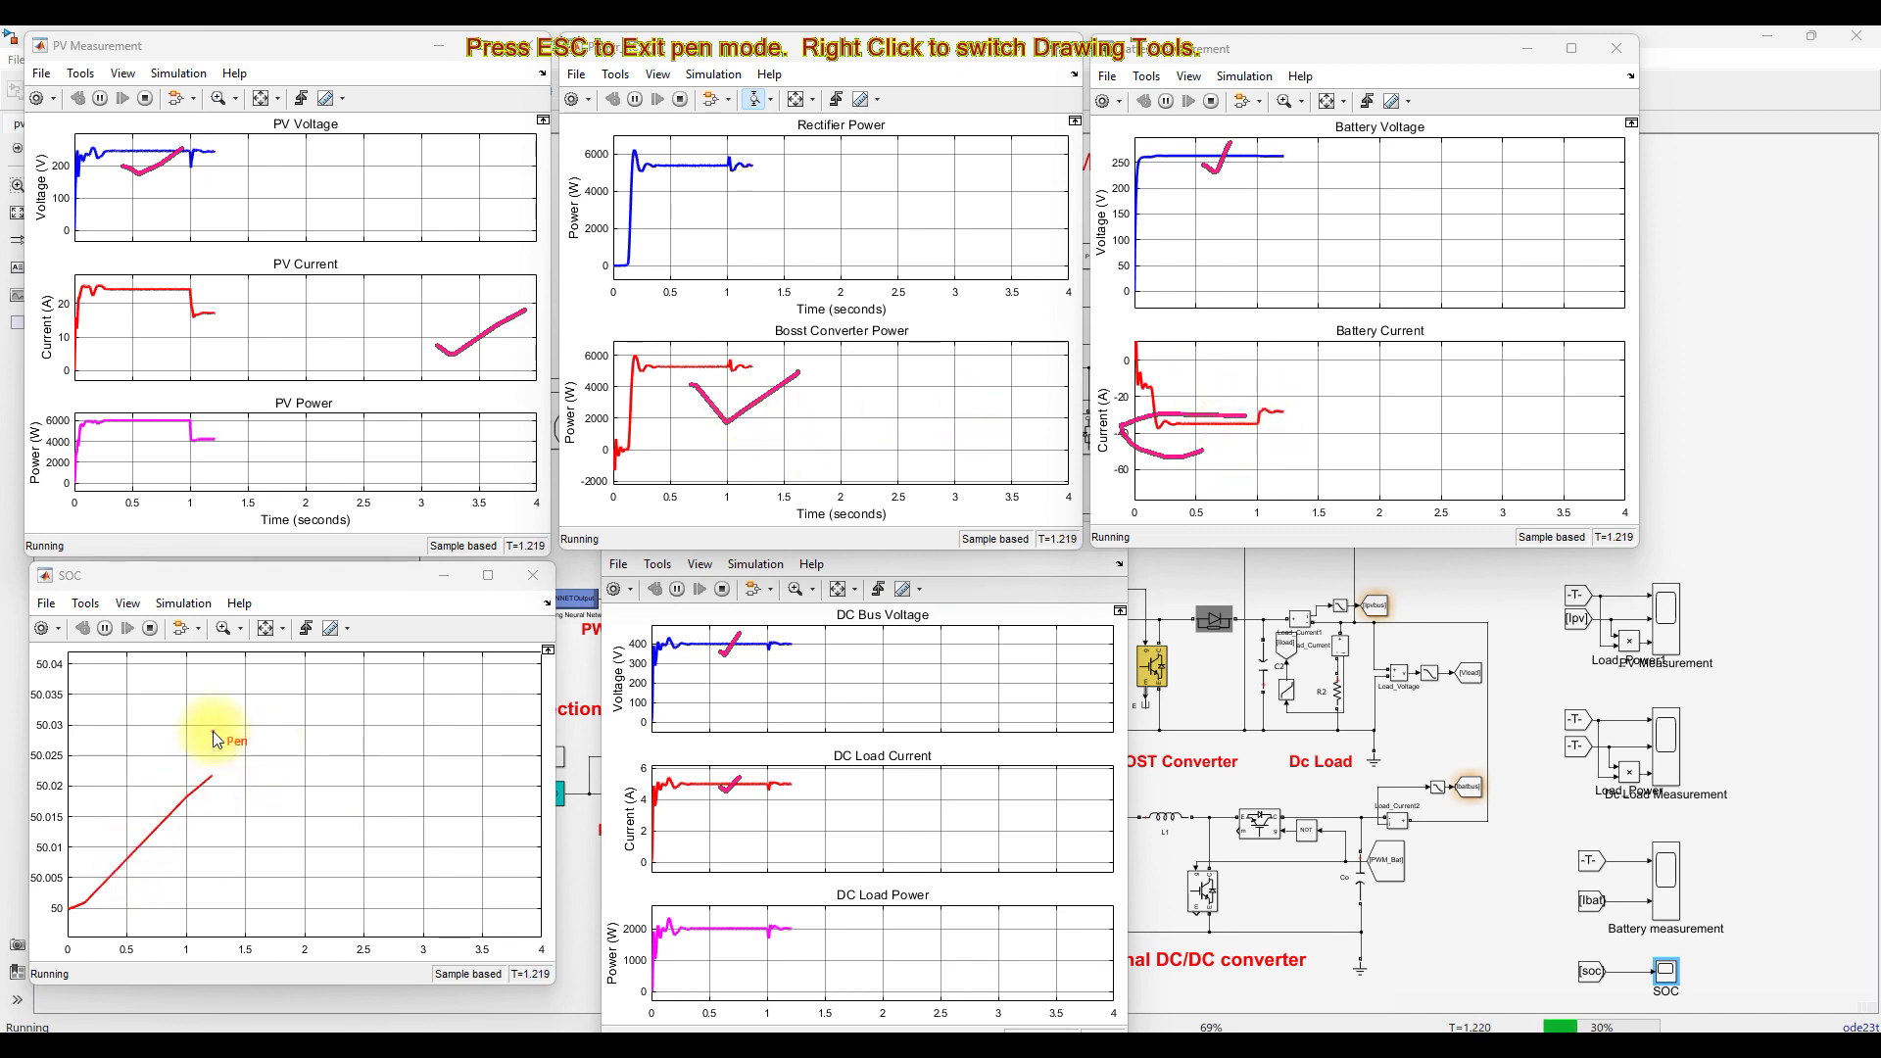
{"action": "left_click_drag", "start_coordinate": [49, 581], "coordinate": [95, 575]}
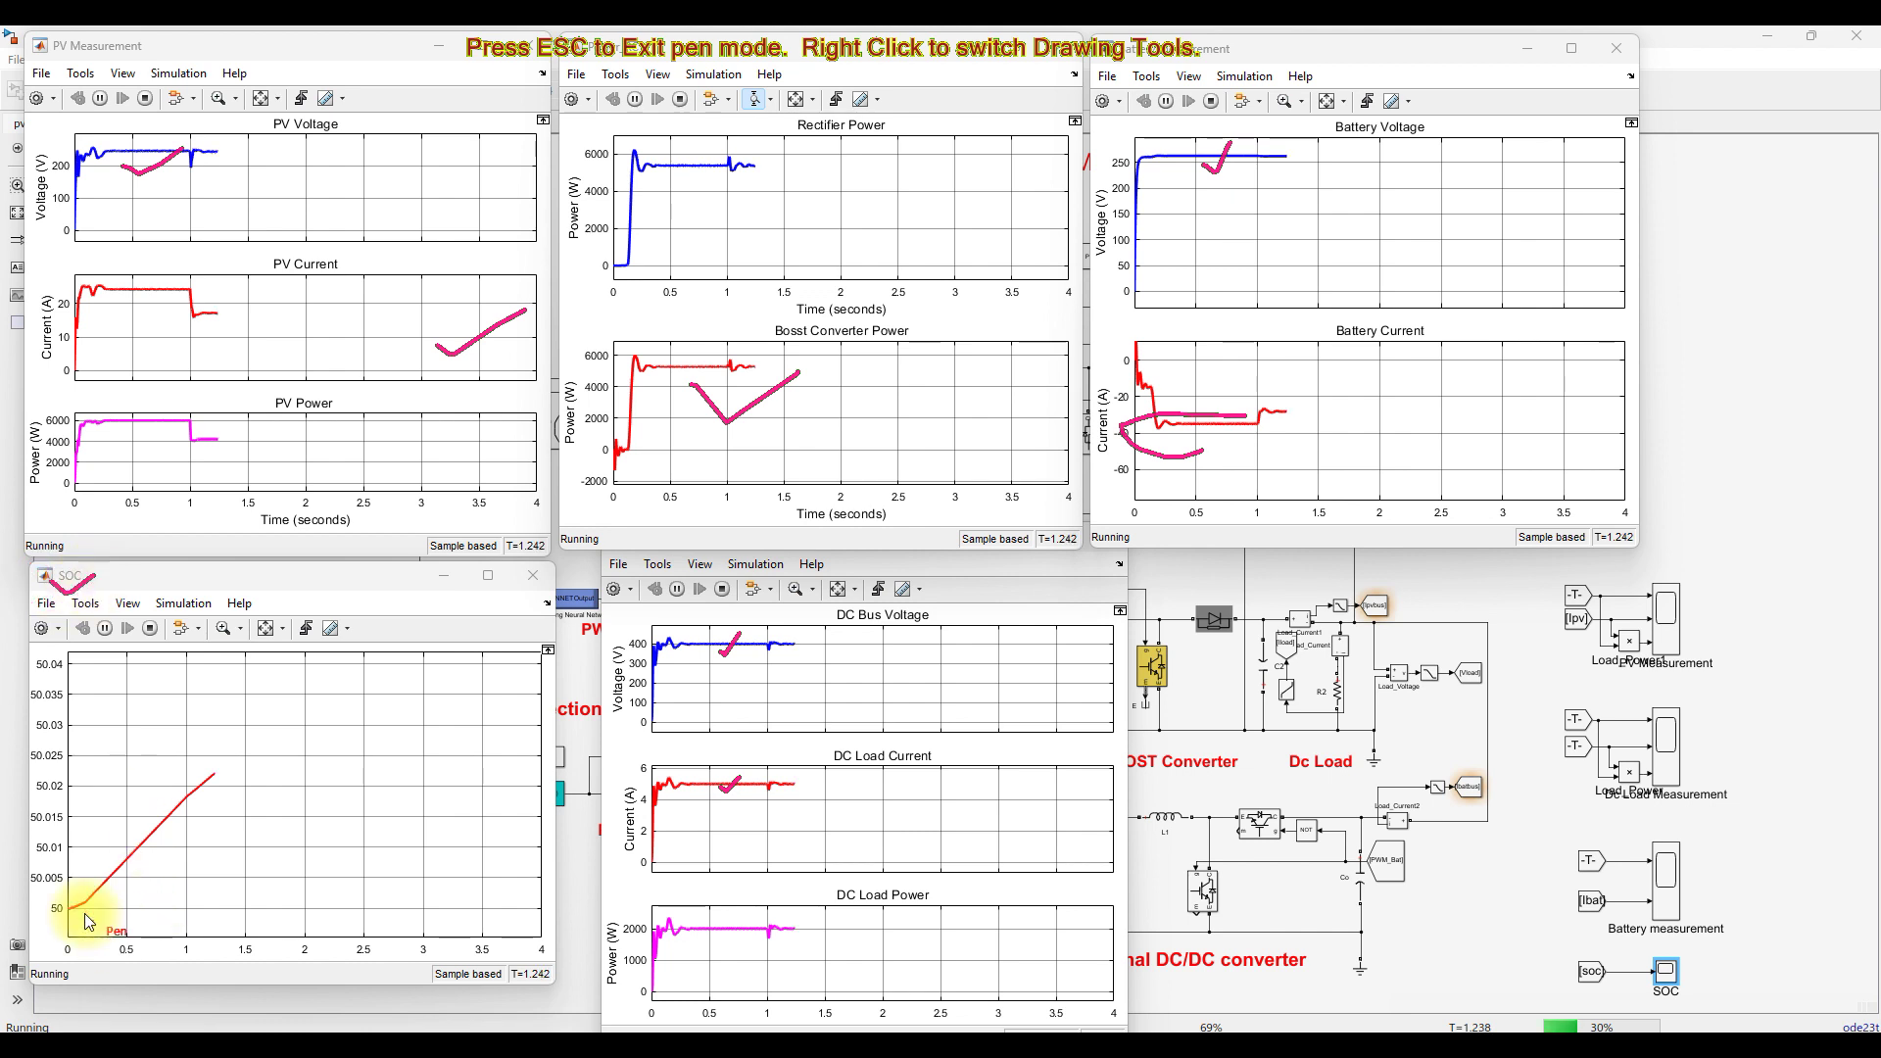
{"action": "mouse_move", "coordinate": [68, 907]}
{"action": "left_mouse_down"}
{"action": "mouse_move", "coordinate": [136, 869]}
{"action": "mouse_move", "coordinate": [201, 784]}
{"action": "left_mouse_up"}
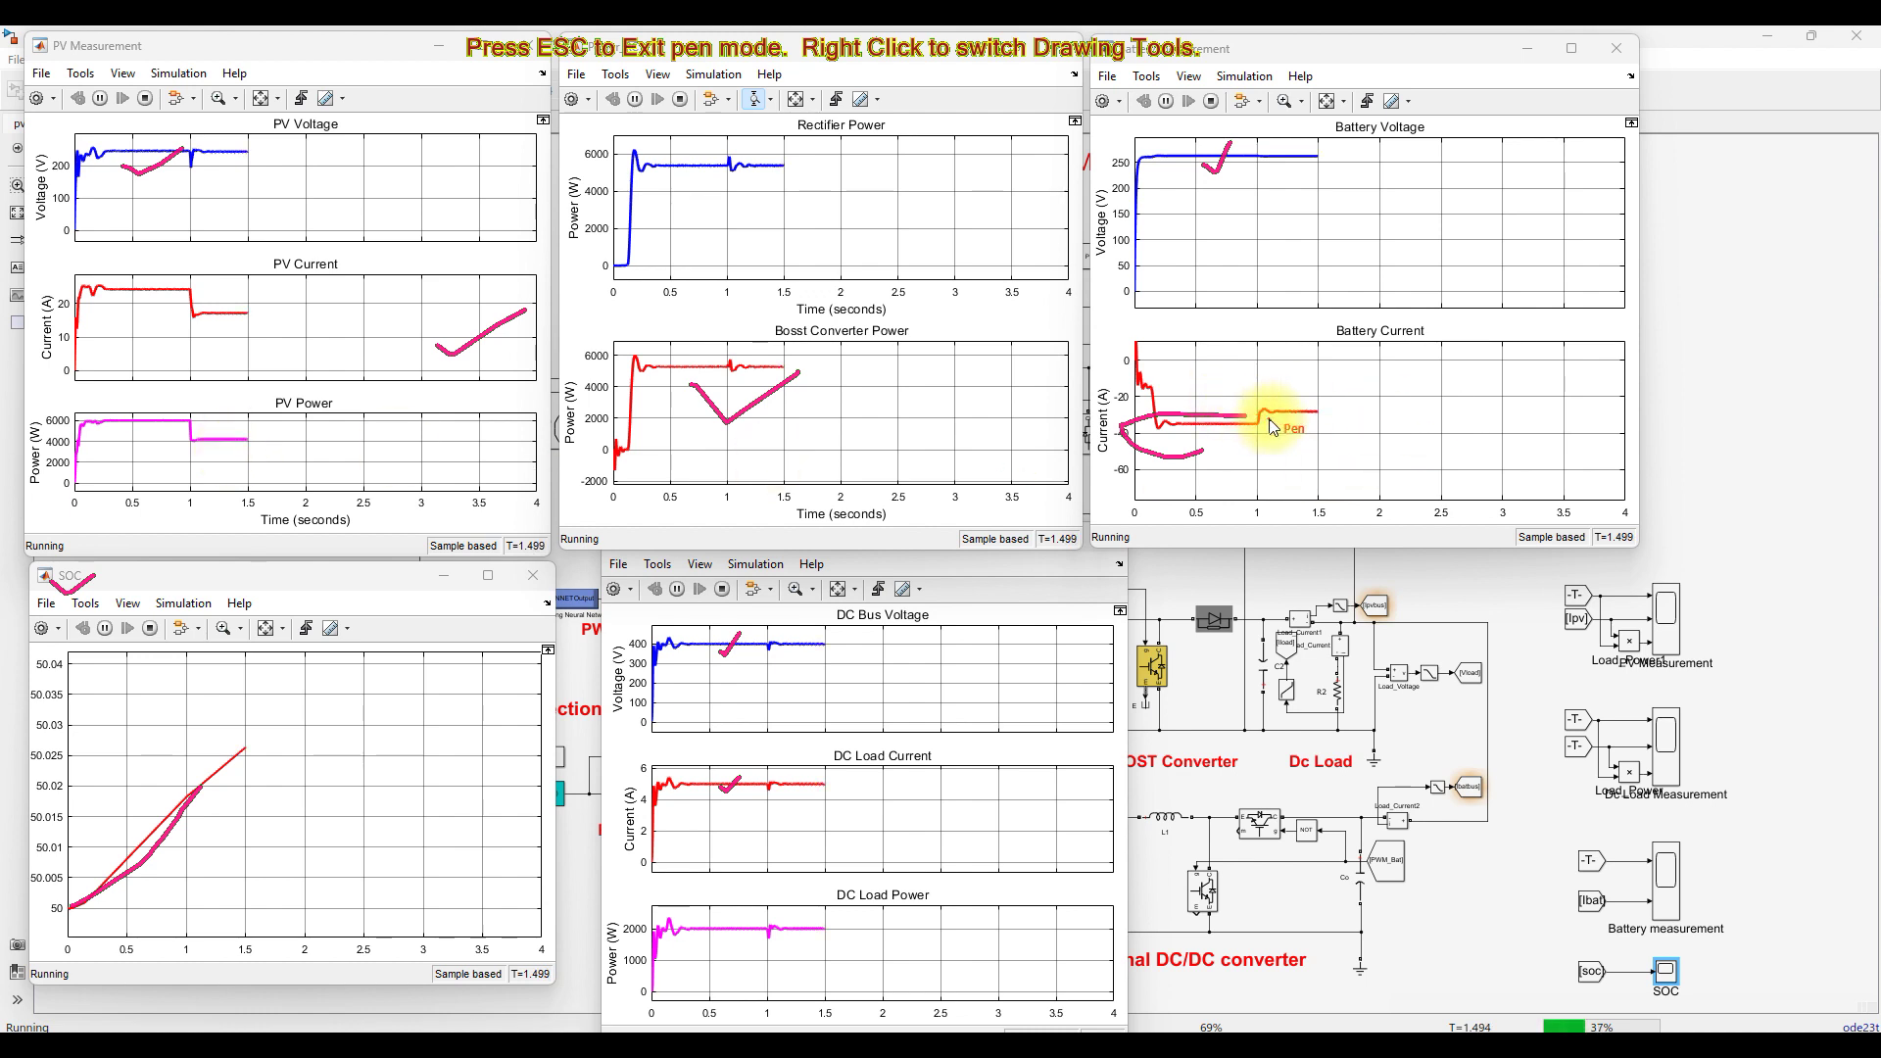
{"action": "mouse_move", "coordinate": [1255, 423]}
{"action": "left_mouse_down"}
{"action": "mouse_move", "coordinate": [1338, 425]}
{"action": "mouse_move", "coordinate": [1337, 405]}
{"action": "mouse_move", "coordinate": [1247, 428]}
{"action": "left_mouse_up"}
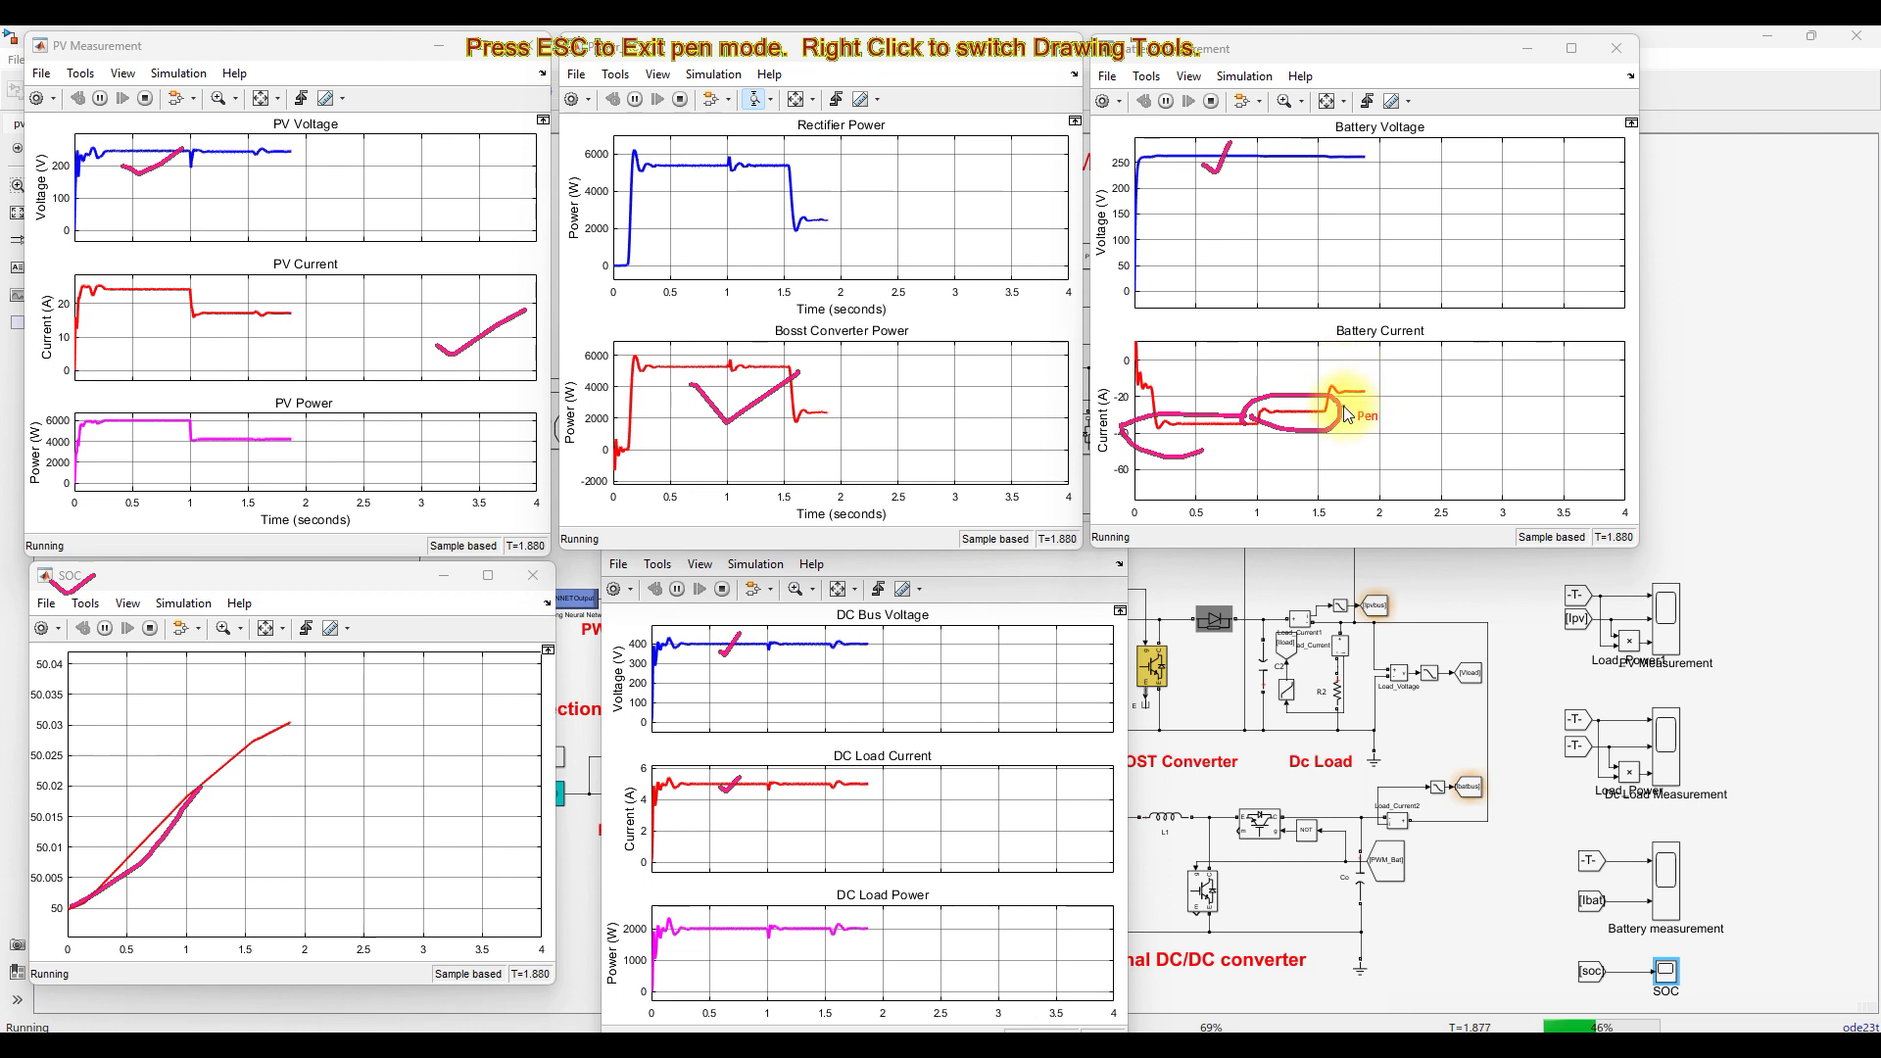
{"action": "key", "text": "Escape"}
- Trace the stepped battery current curve up to about 2 s, circle the DC load power curve, and clear the markings
{"action": "key", "text": "F10"}
{"action": "left_click_drag", "start_coordinate": [1200, 431], "coordinate": [1378, 401]}
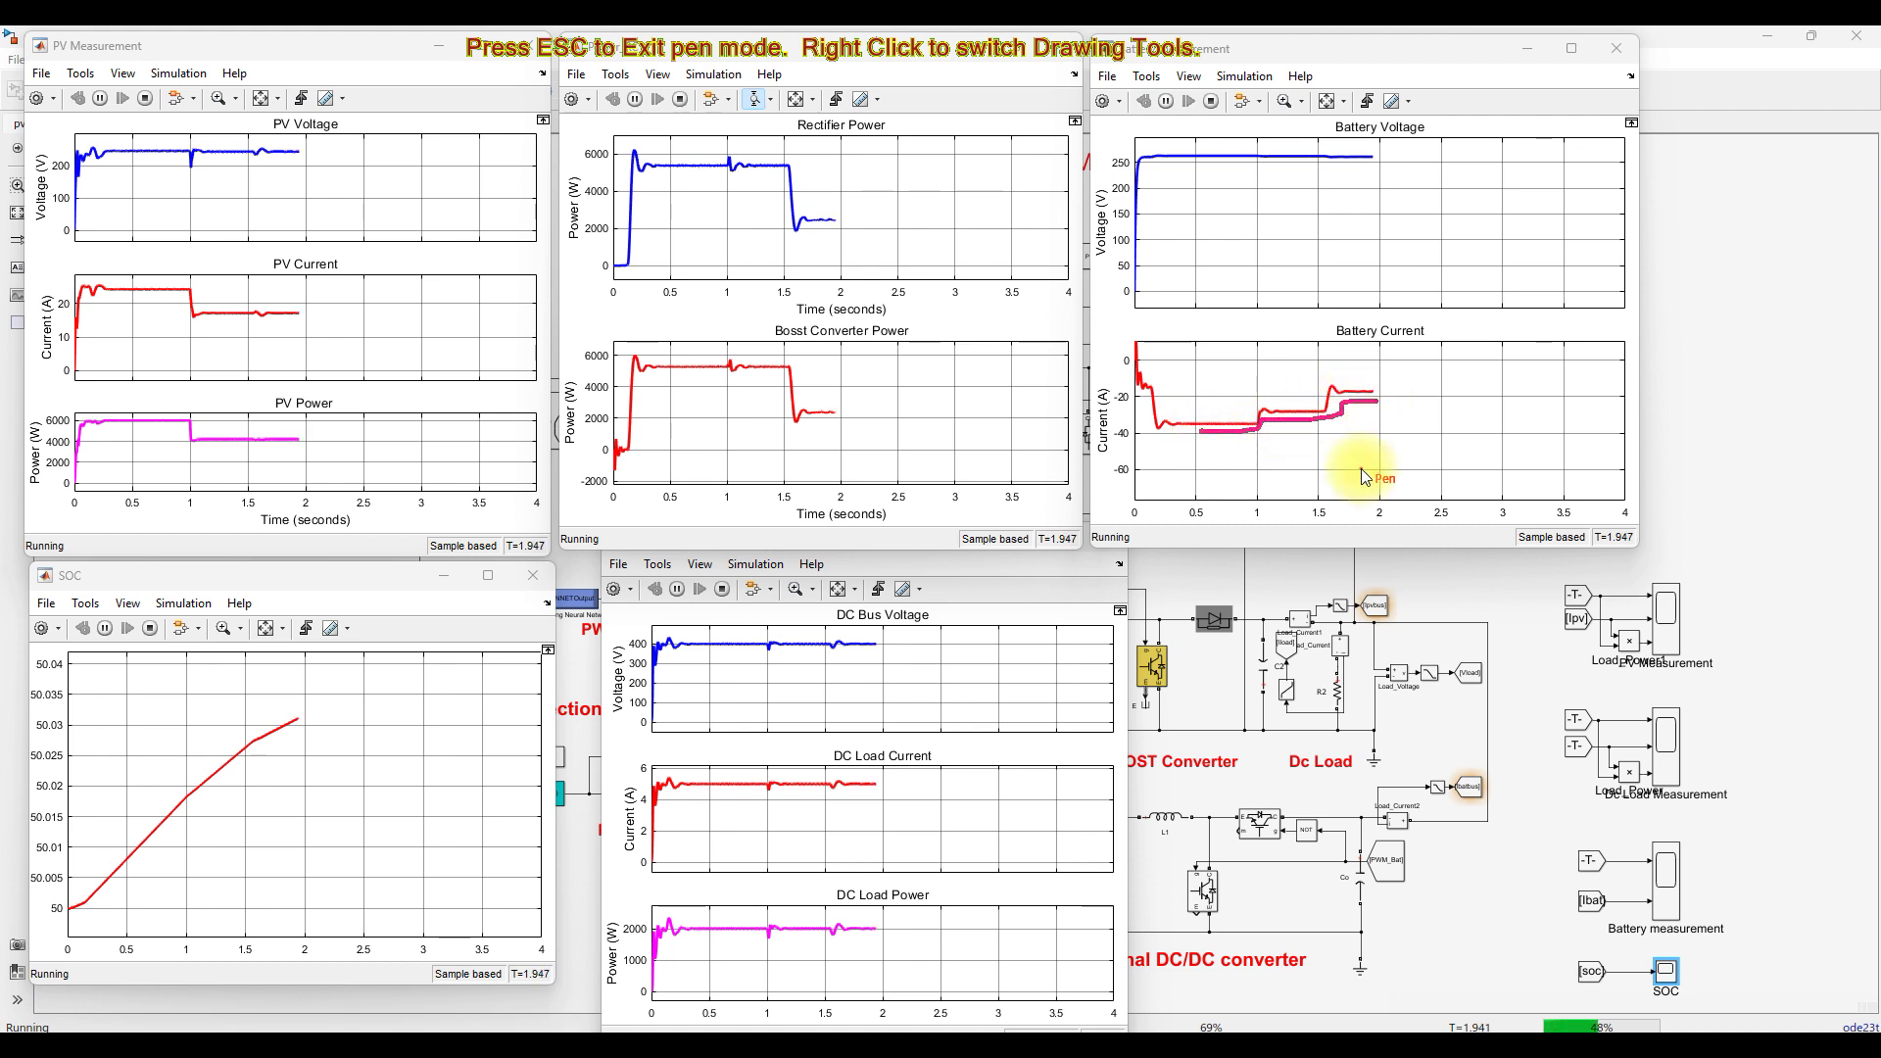
{"action": "mouse_move", "coordinate": [813, 901]}
{"action": "left_mouse_down"}
{"action": "mouse_move", "coordinate": [749, 897]}
{"action": "mouse_move", "coordinate": [798, 955]}
{"action": "mouse_move", "coordinate": [1038, 903]}
{"action": "mouse_move", "coordinate": [725, 897]}
{"action": "left_mouse_up"}
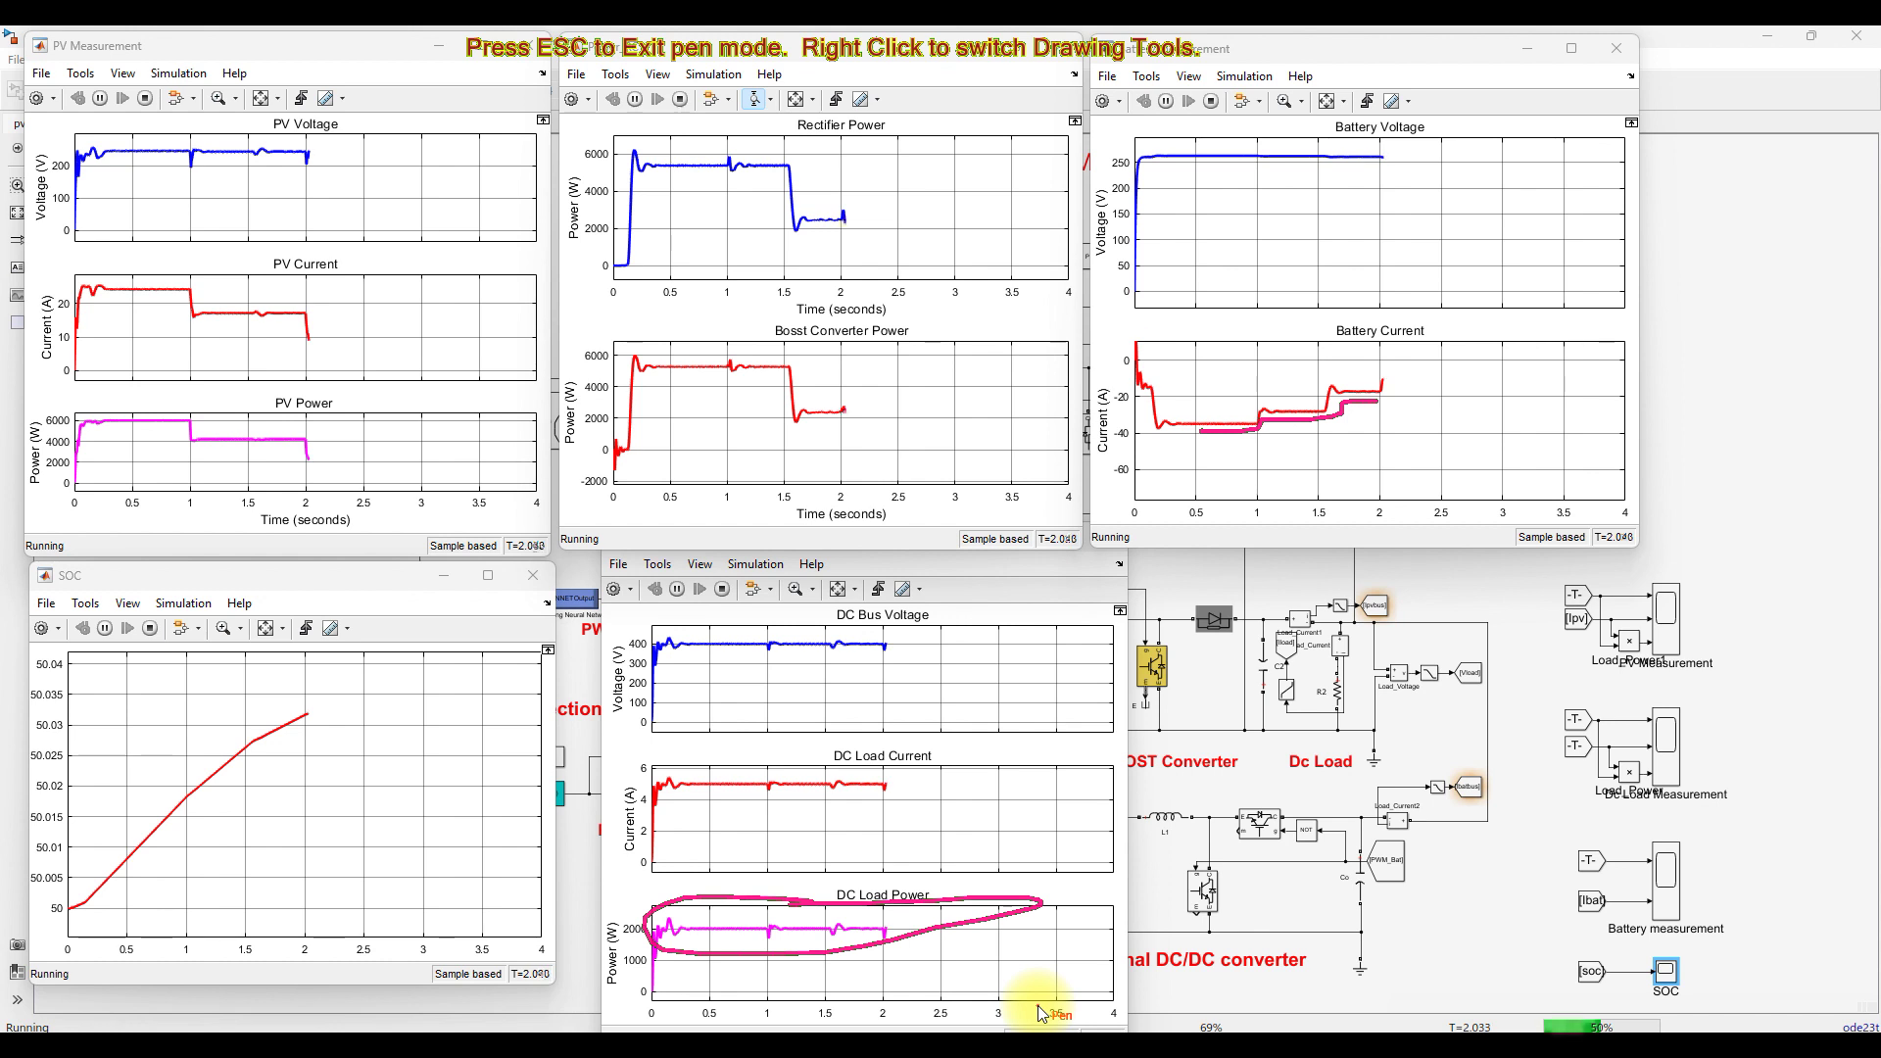
{"action": "key", "text": "Escape"}
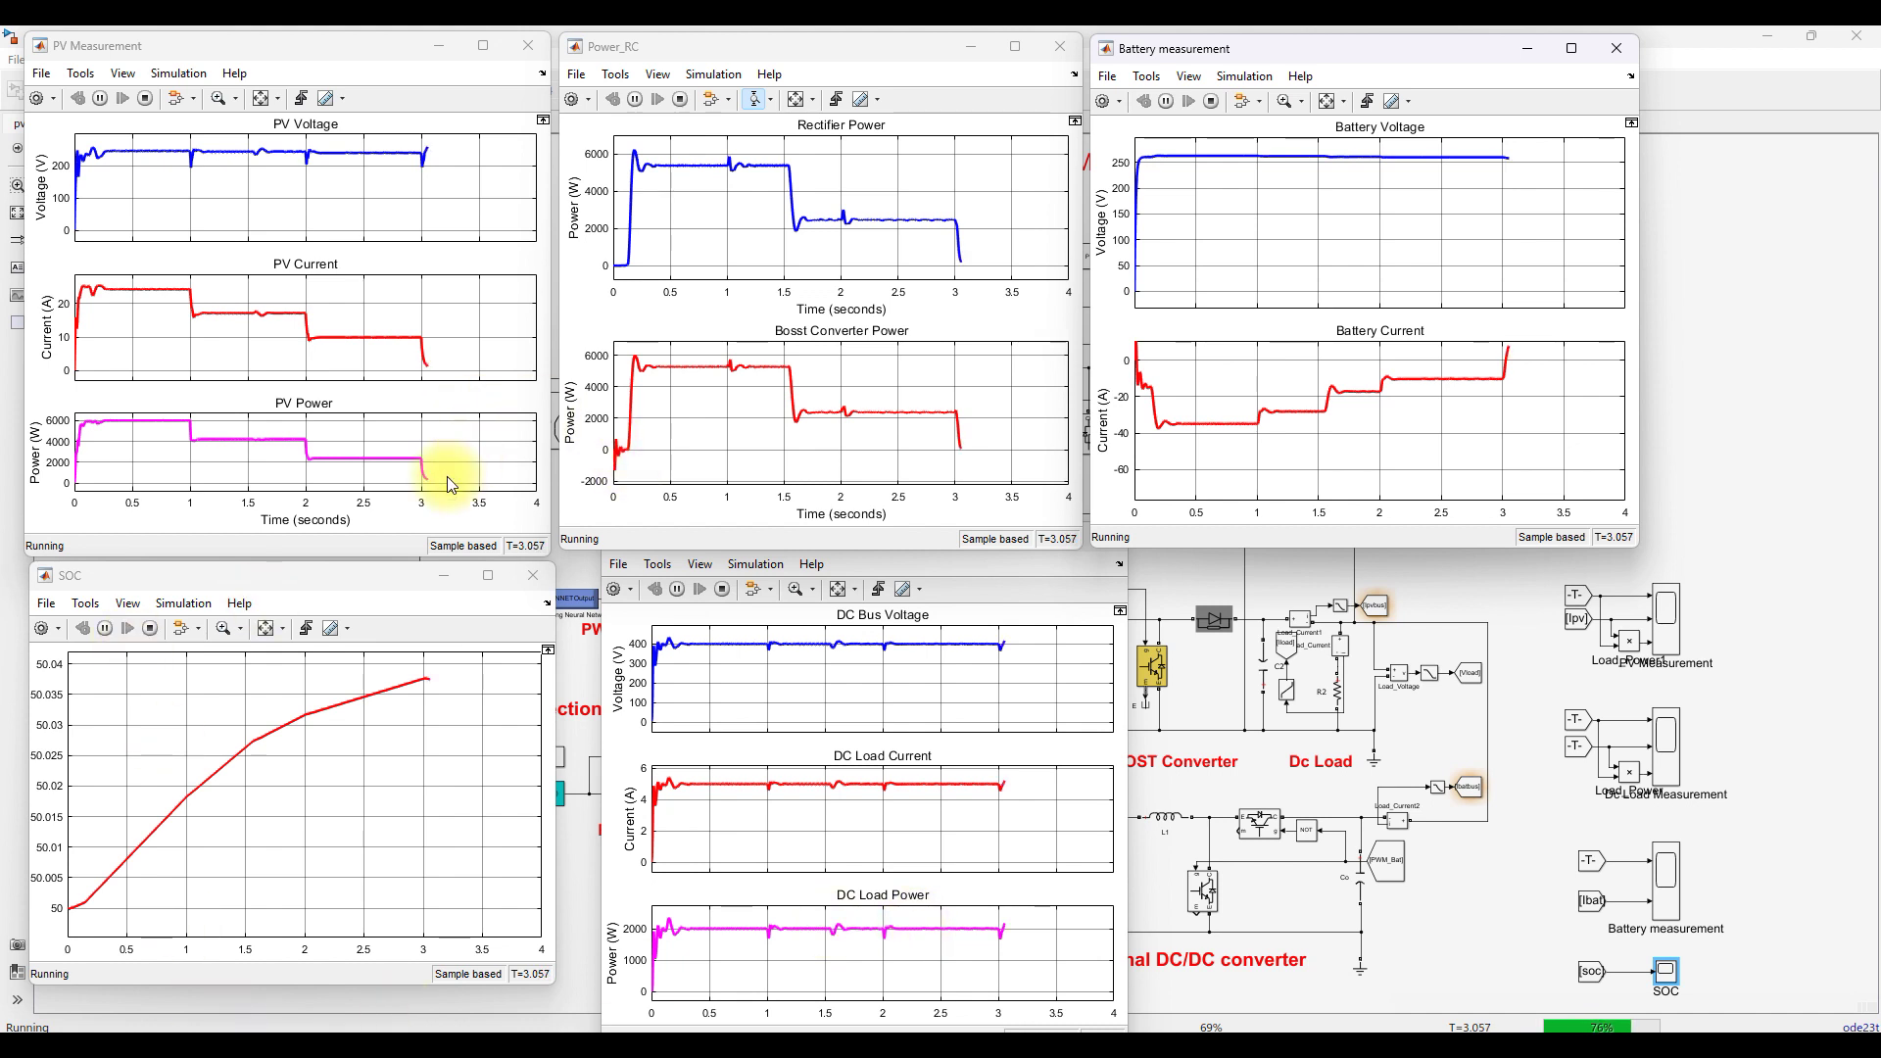
- Tick the PV power and boost converter power drops near 3 s, circle the DC load power after 2.5 s, and clear the markings
{"action": "key", "text": "F9"}
{"action": "left_click_drag", "start_coordinate": [431, 490], "coordinate": [471, 508]}
{"action": "mouse_move", "coordinate": [958, 439]}
{"action": "left_mouse_down"}
{"action": "mouse_move", "coordinate": [970, 463]}
{"action": "mouse_move", "coordinate": [1003, 443]}
{"action": "left_mouse_up"}
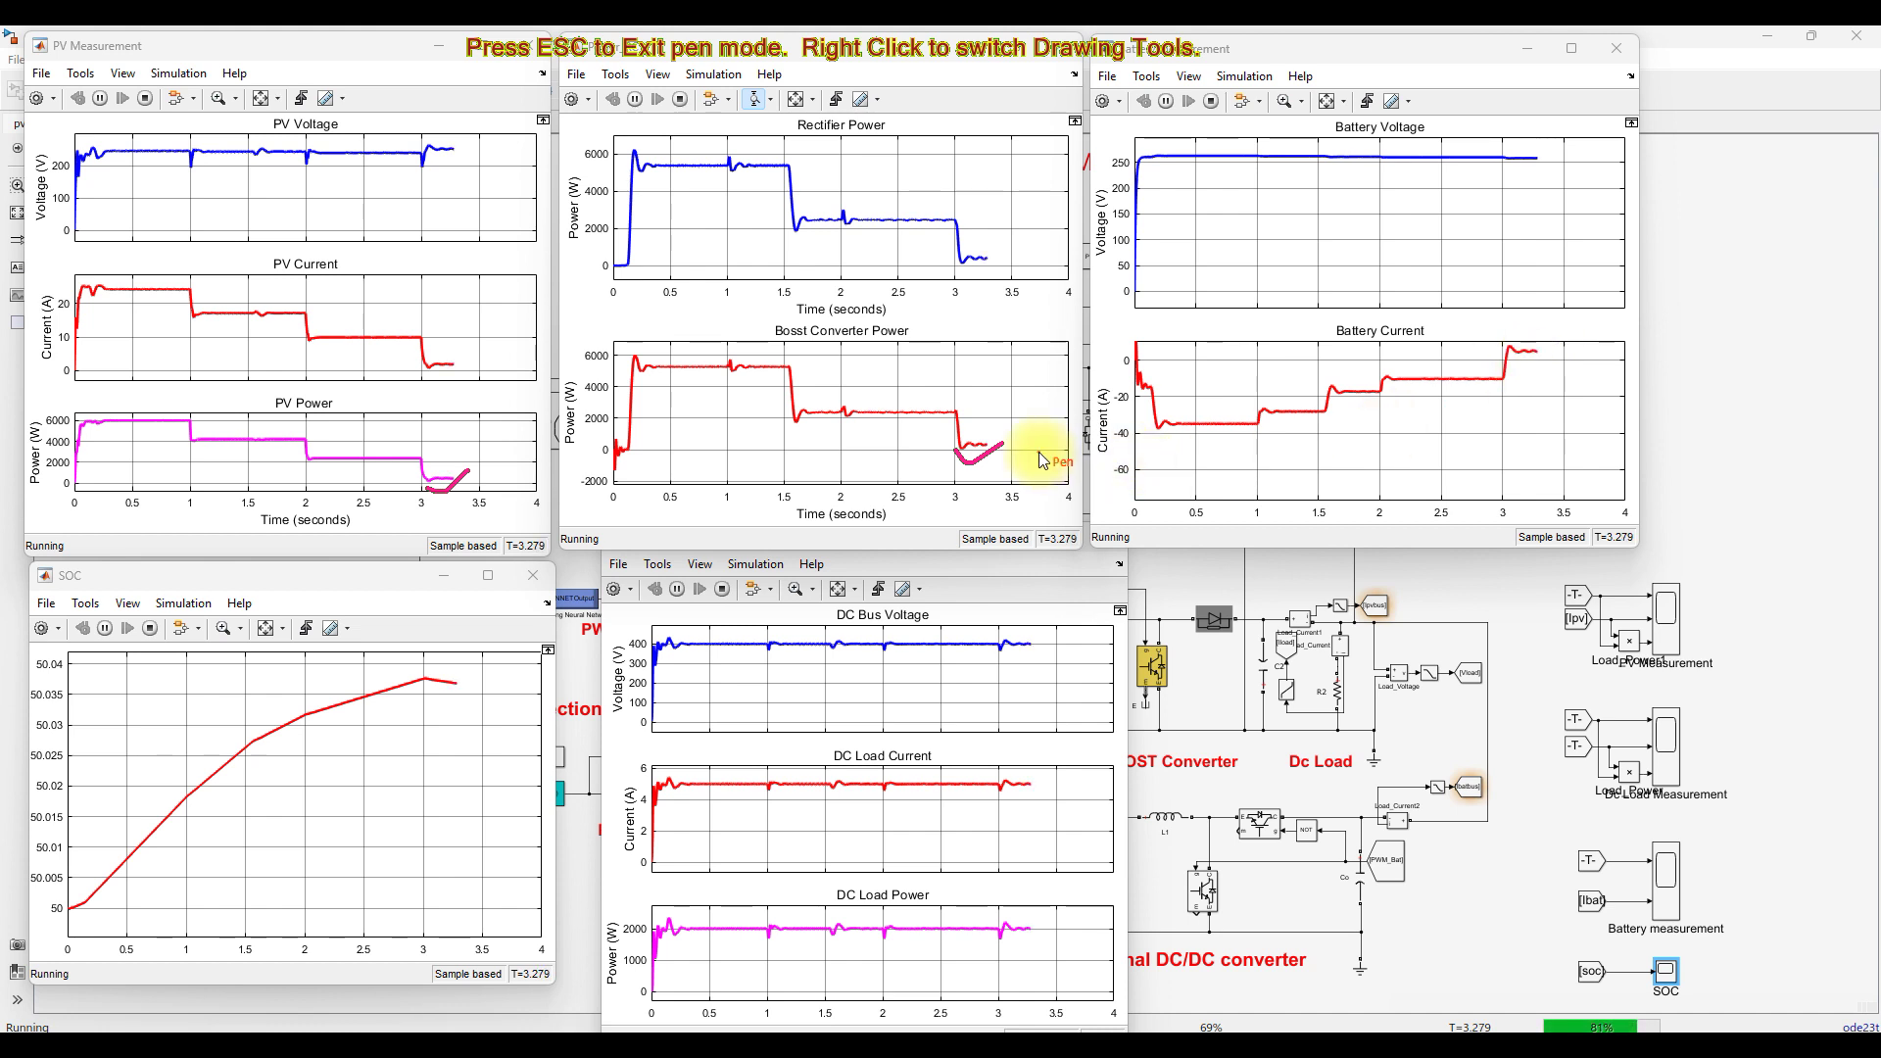
{"action": "left_click_drag", "start_coordinate": [926, 439], "coordinate": [1001, 408]}
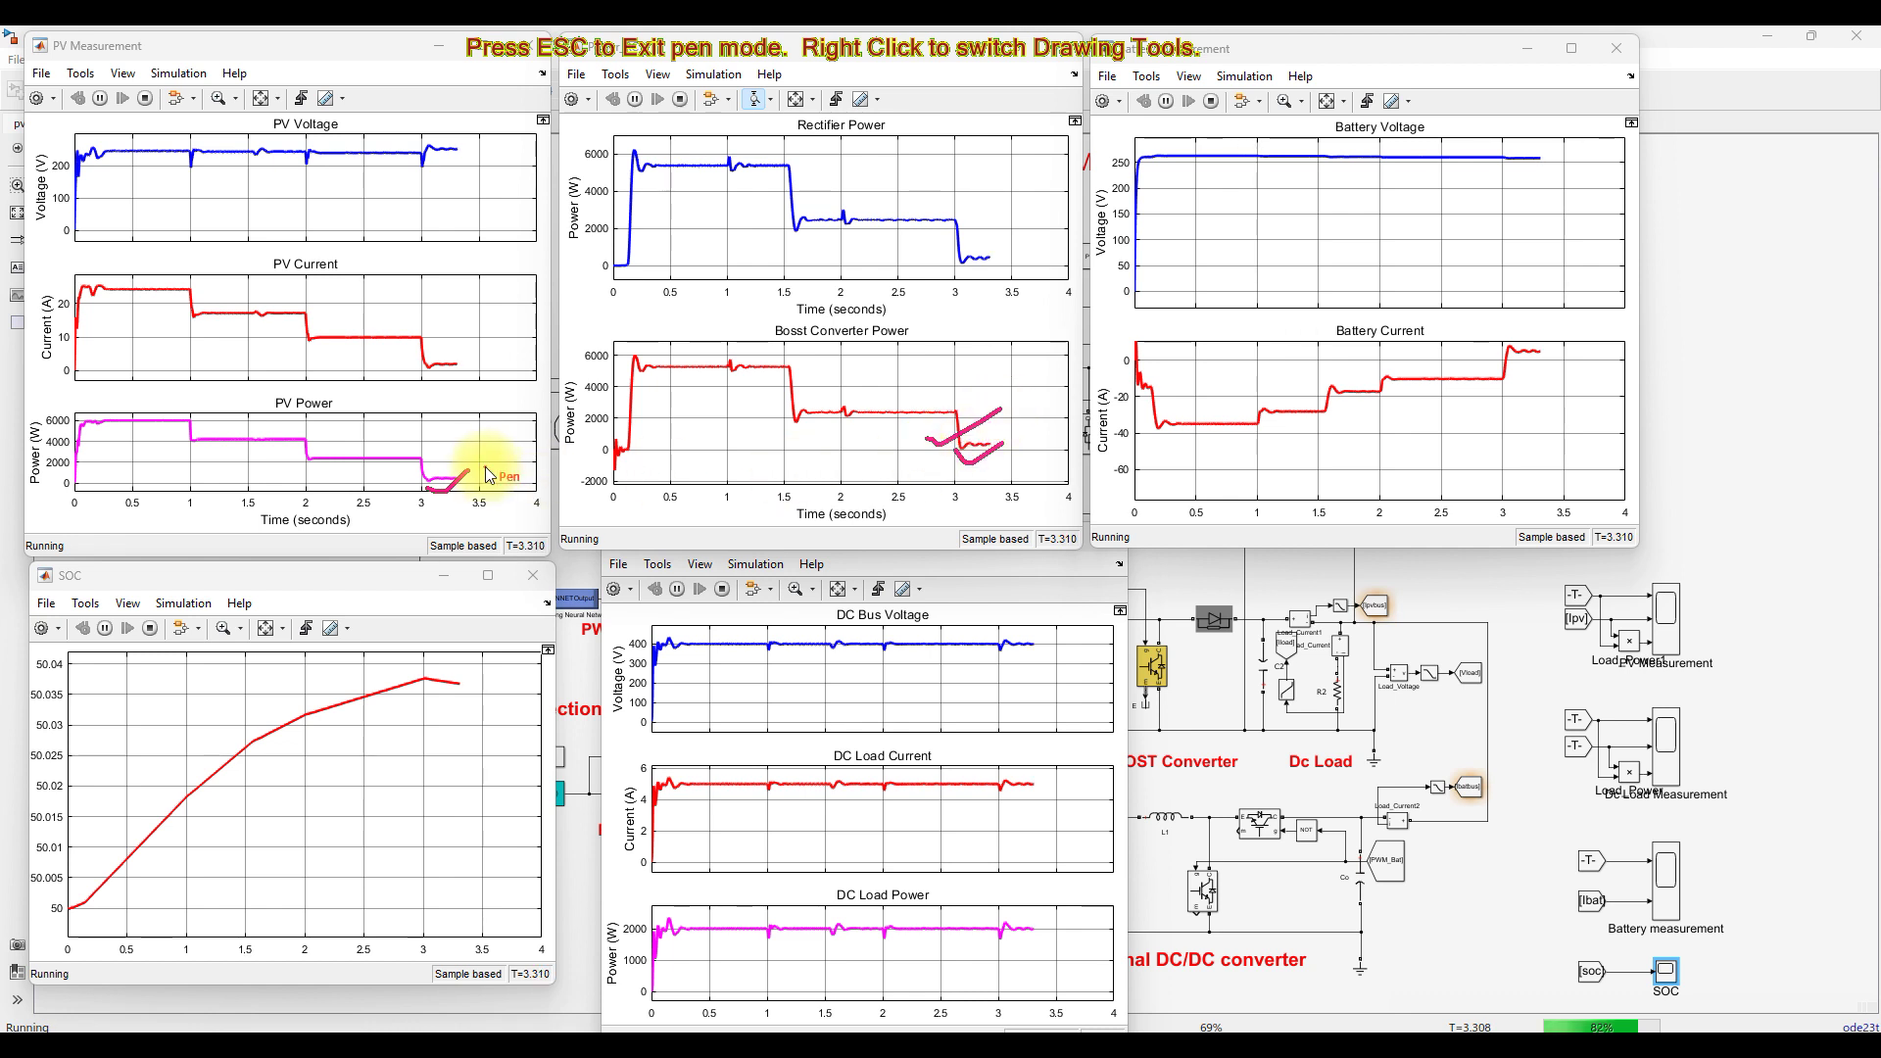
{"action": "left_click_drag", "start_coordinate": [406, 479], "coordinate": [438, 464]}
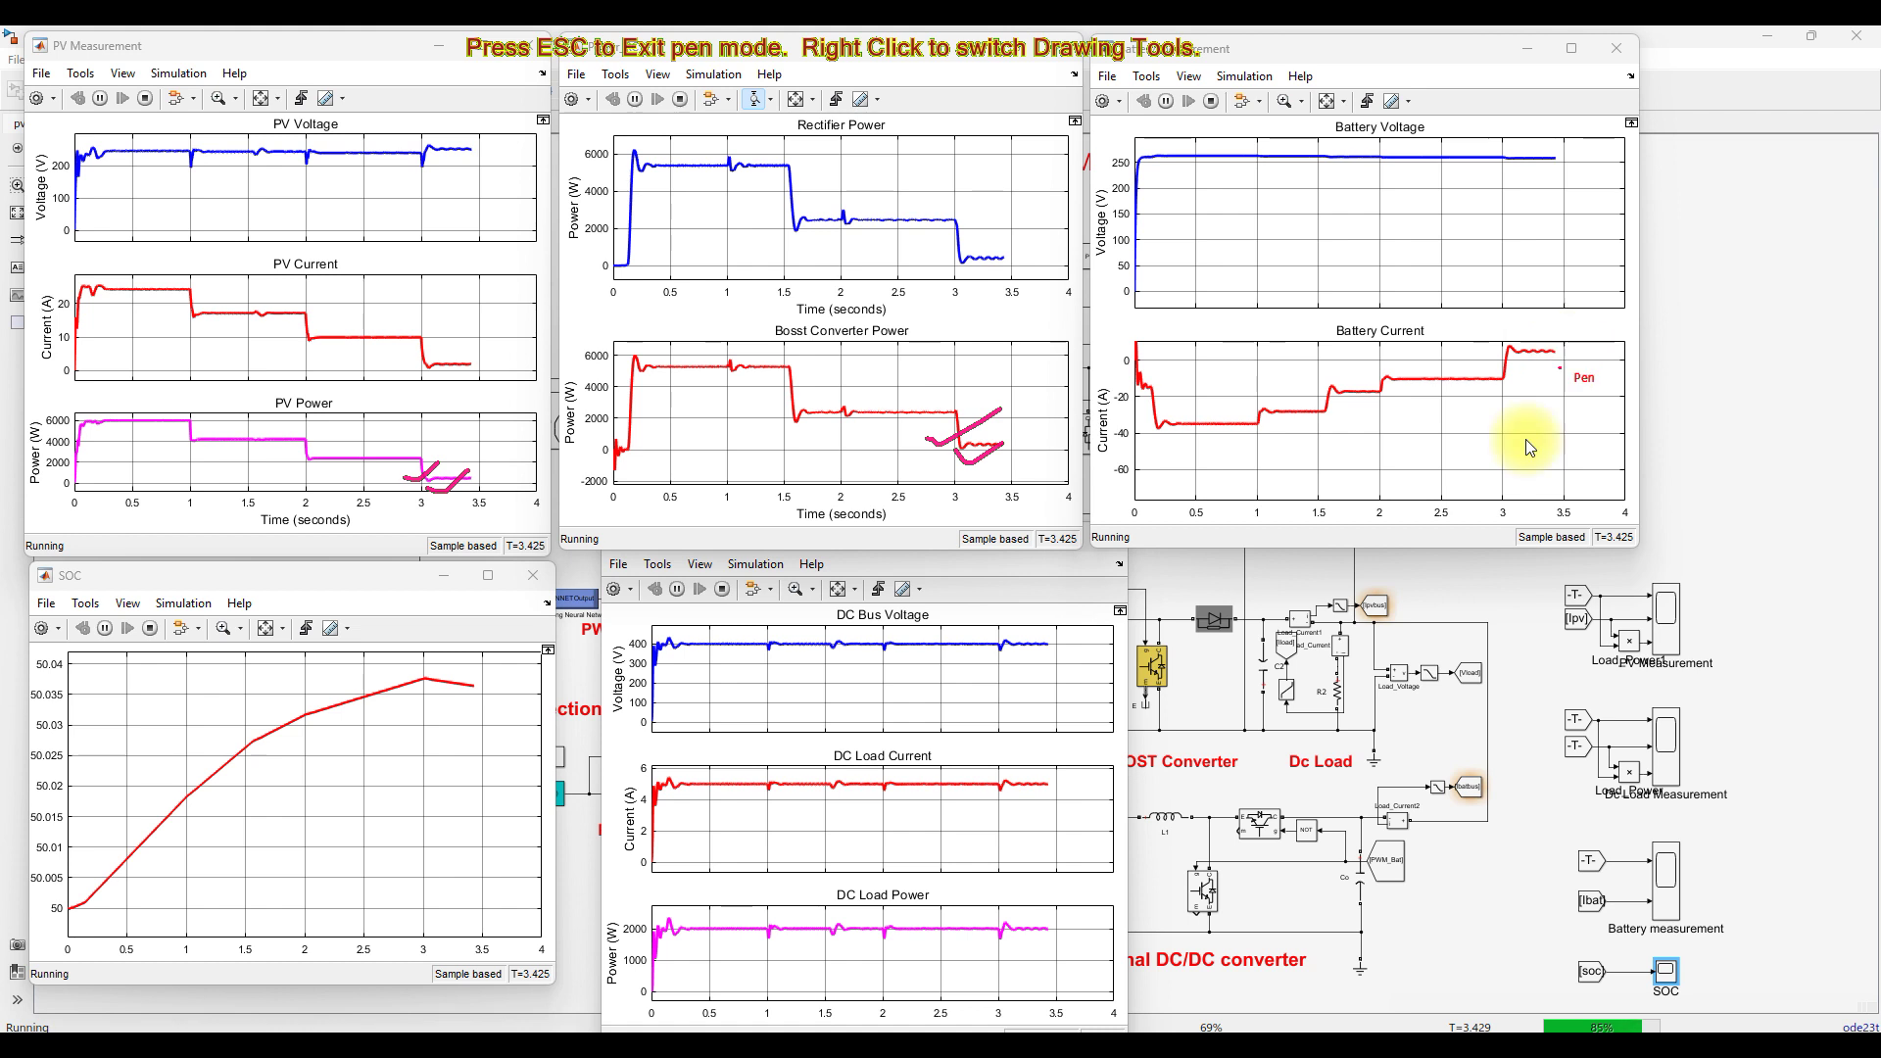
{"action": "mouse_move", "coordinate": [979, 948]}
{"action": "left_mouse_down"}
{"action": "mouse_move", "coordinate": [1136, 908]}
{"action": "mouse_move", "coordinate": [993, 907]}
{"action": "mouse_move", "coordinate": [960, 945]}
{"action": "left_mouse_up"}
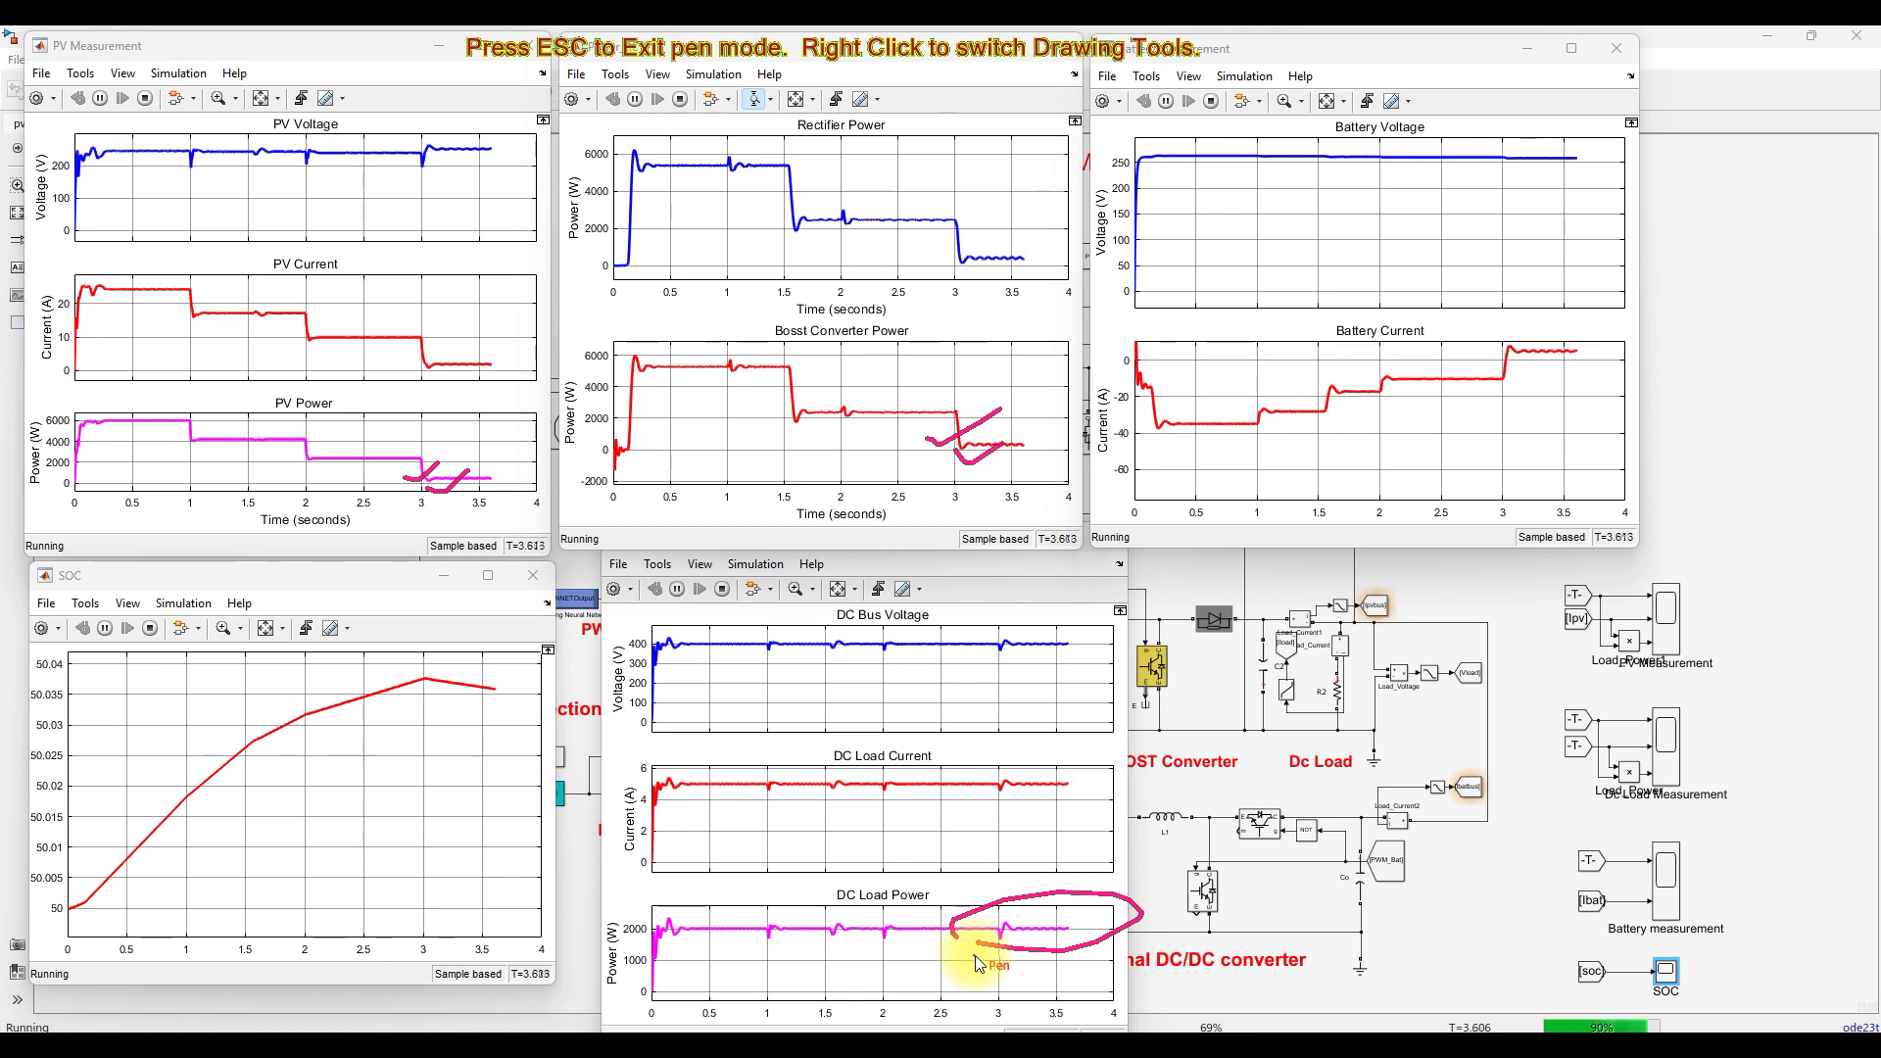
{"action": "key", "text": "Escape"}
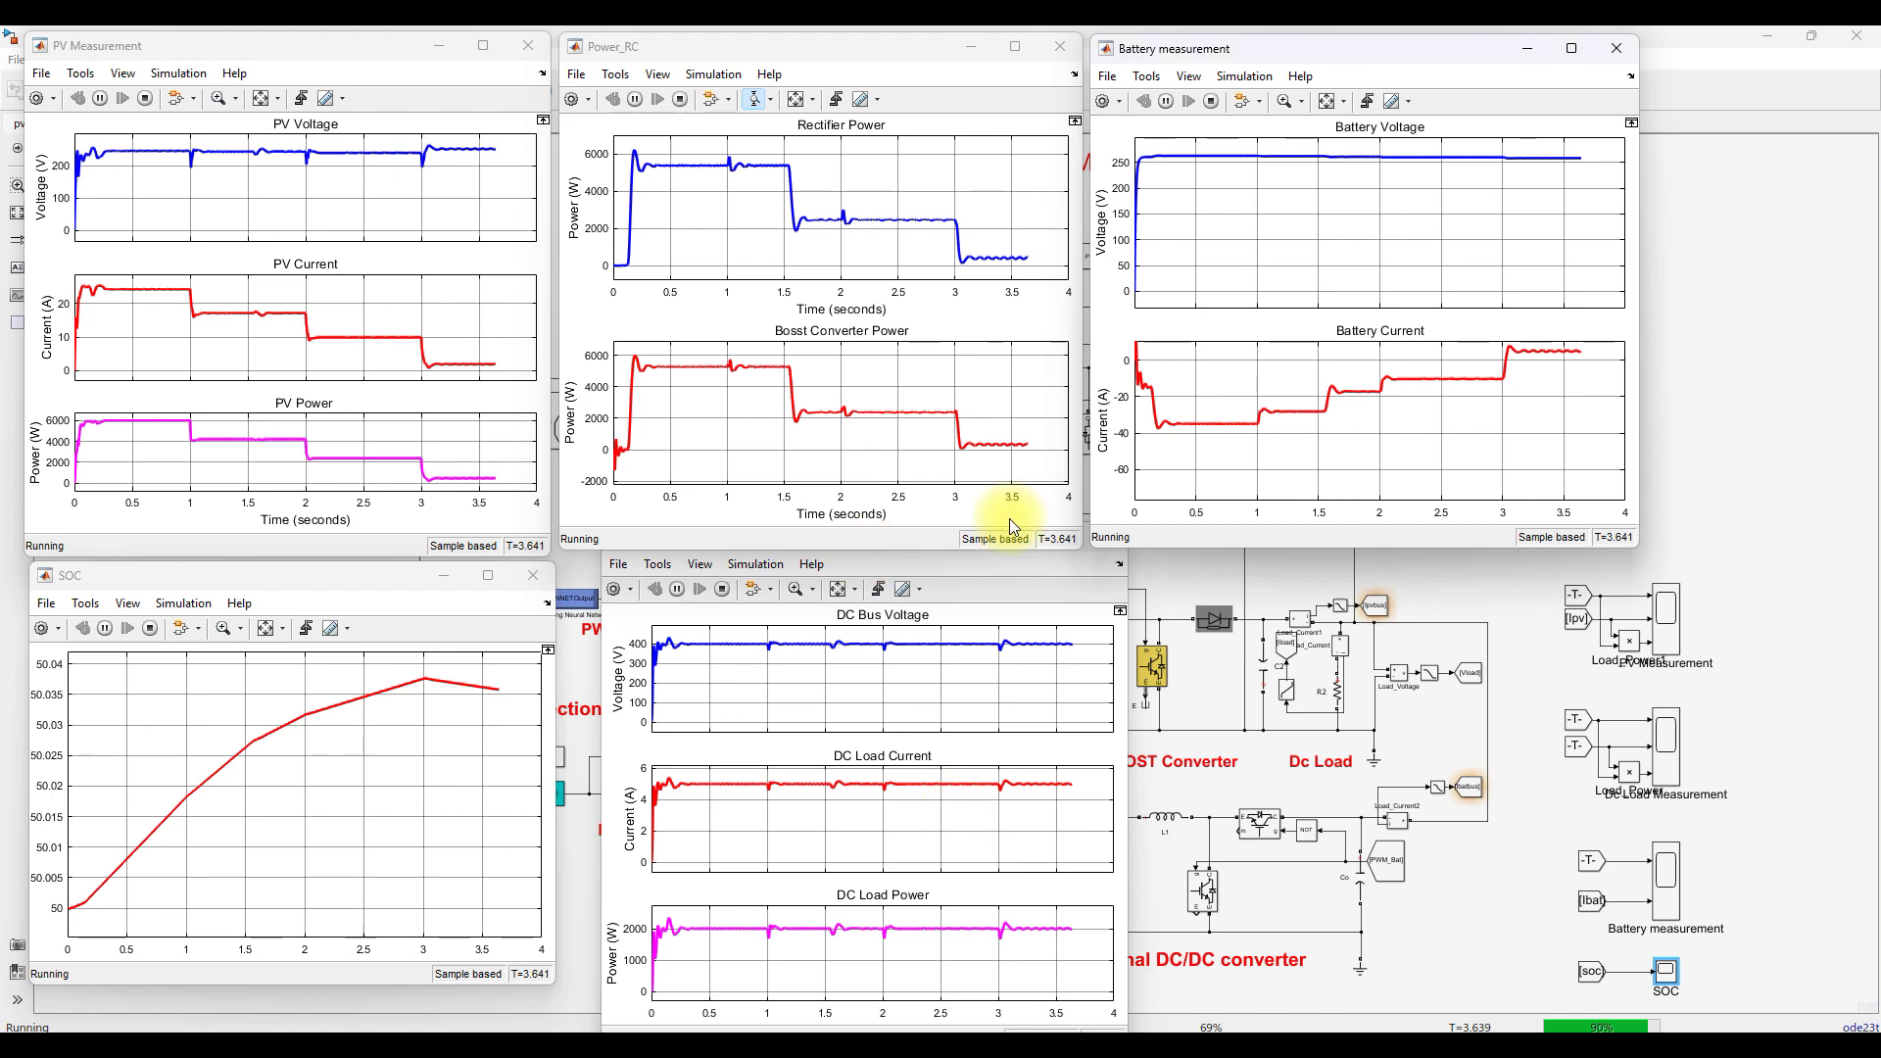
- Switch from the scopes to the main MATLAB window and load data.mat into the workspace
{"action": "left_click", "coordinate": [1558, 710]}
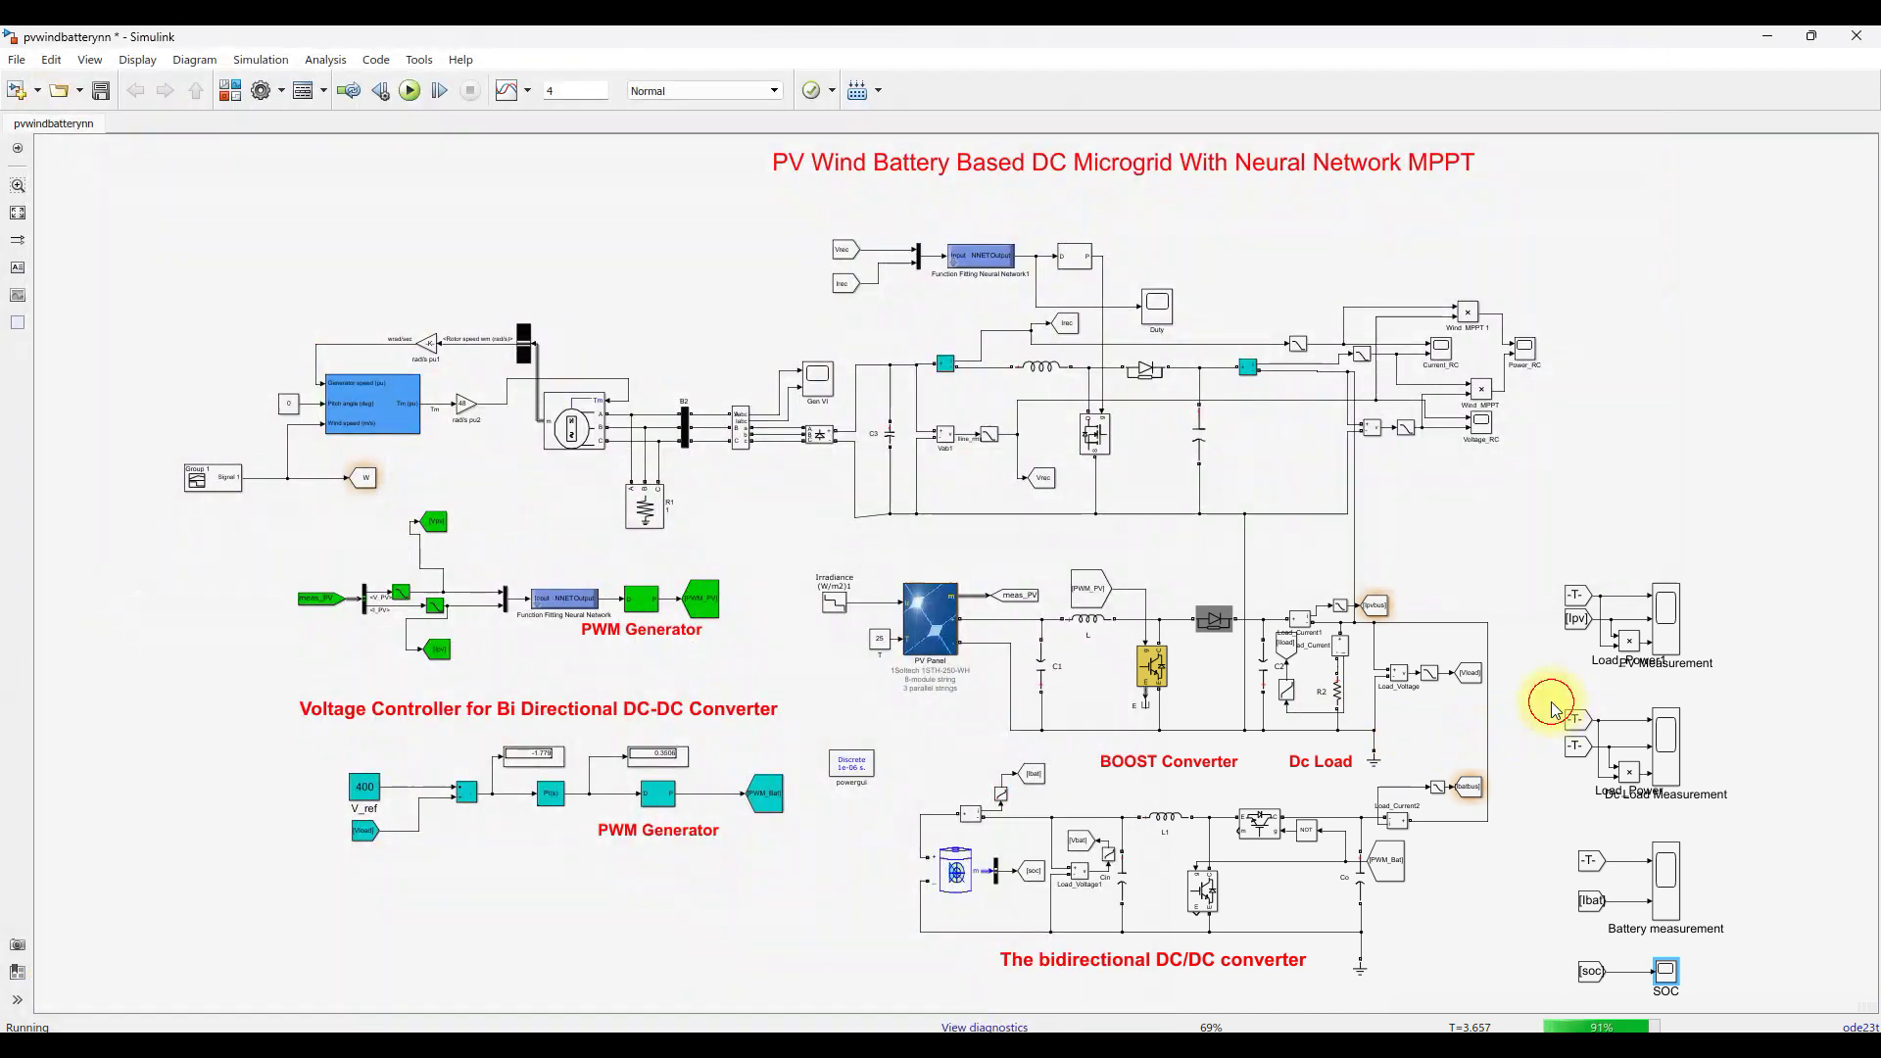
{"action": "mouse_move", "coordinate": [1210, 1025]}
{"action": "left_click", "coordinate": [779, 965]}
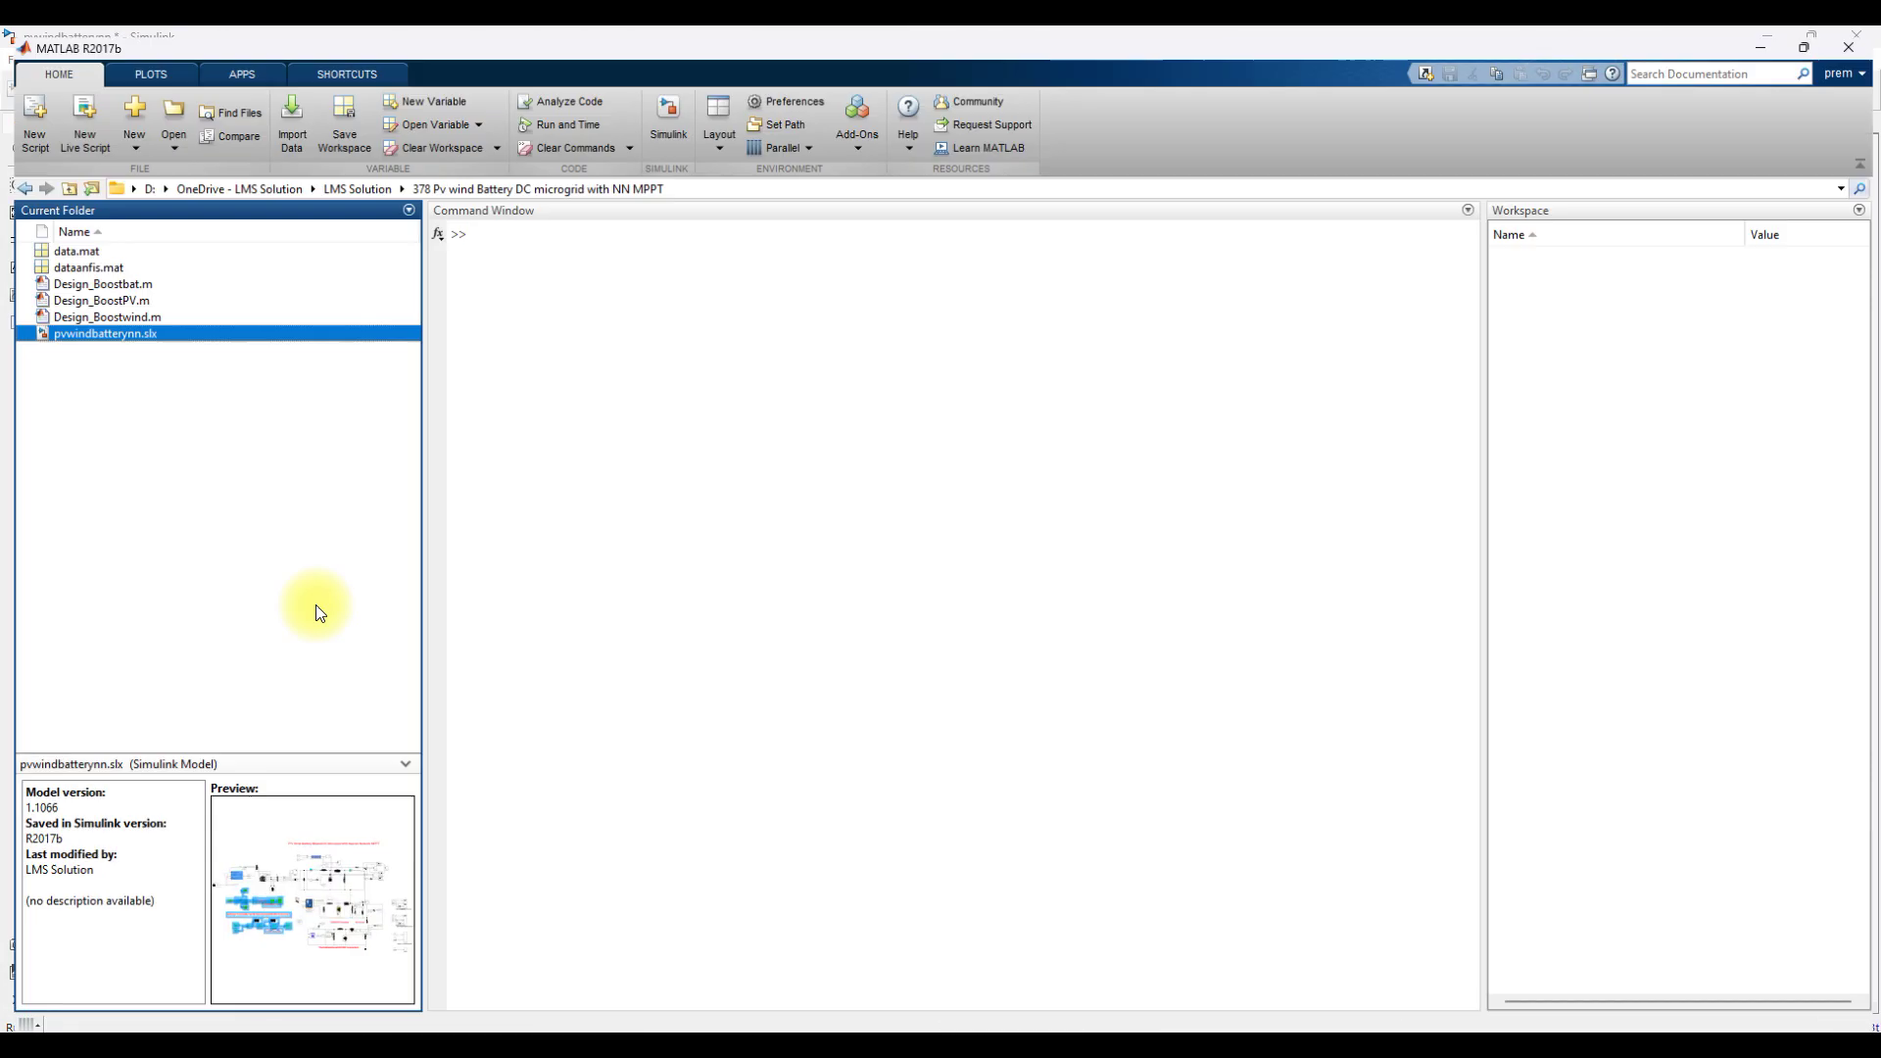
{"action": "double_click", "coordinate": [62, 243]}
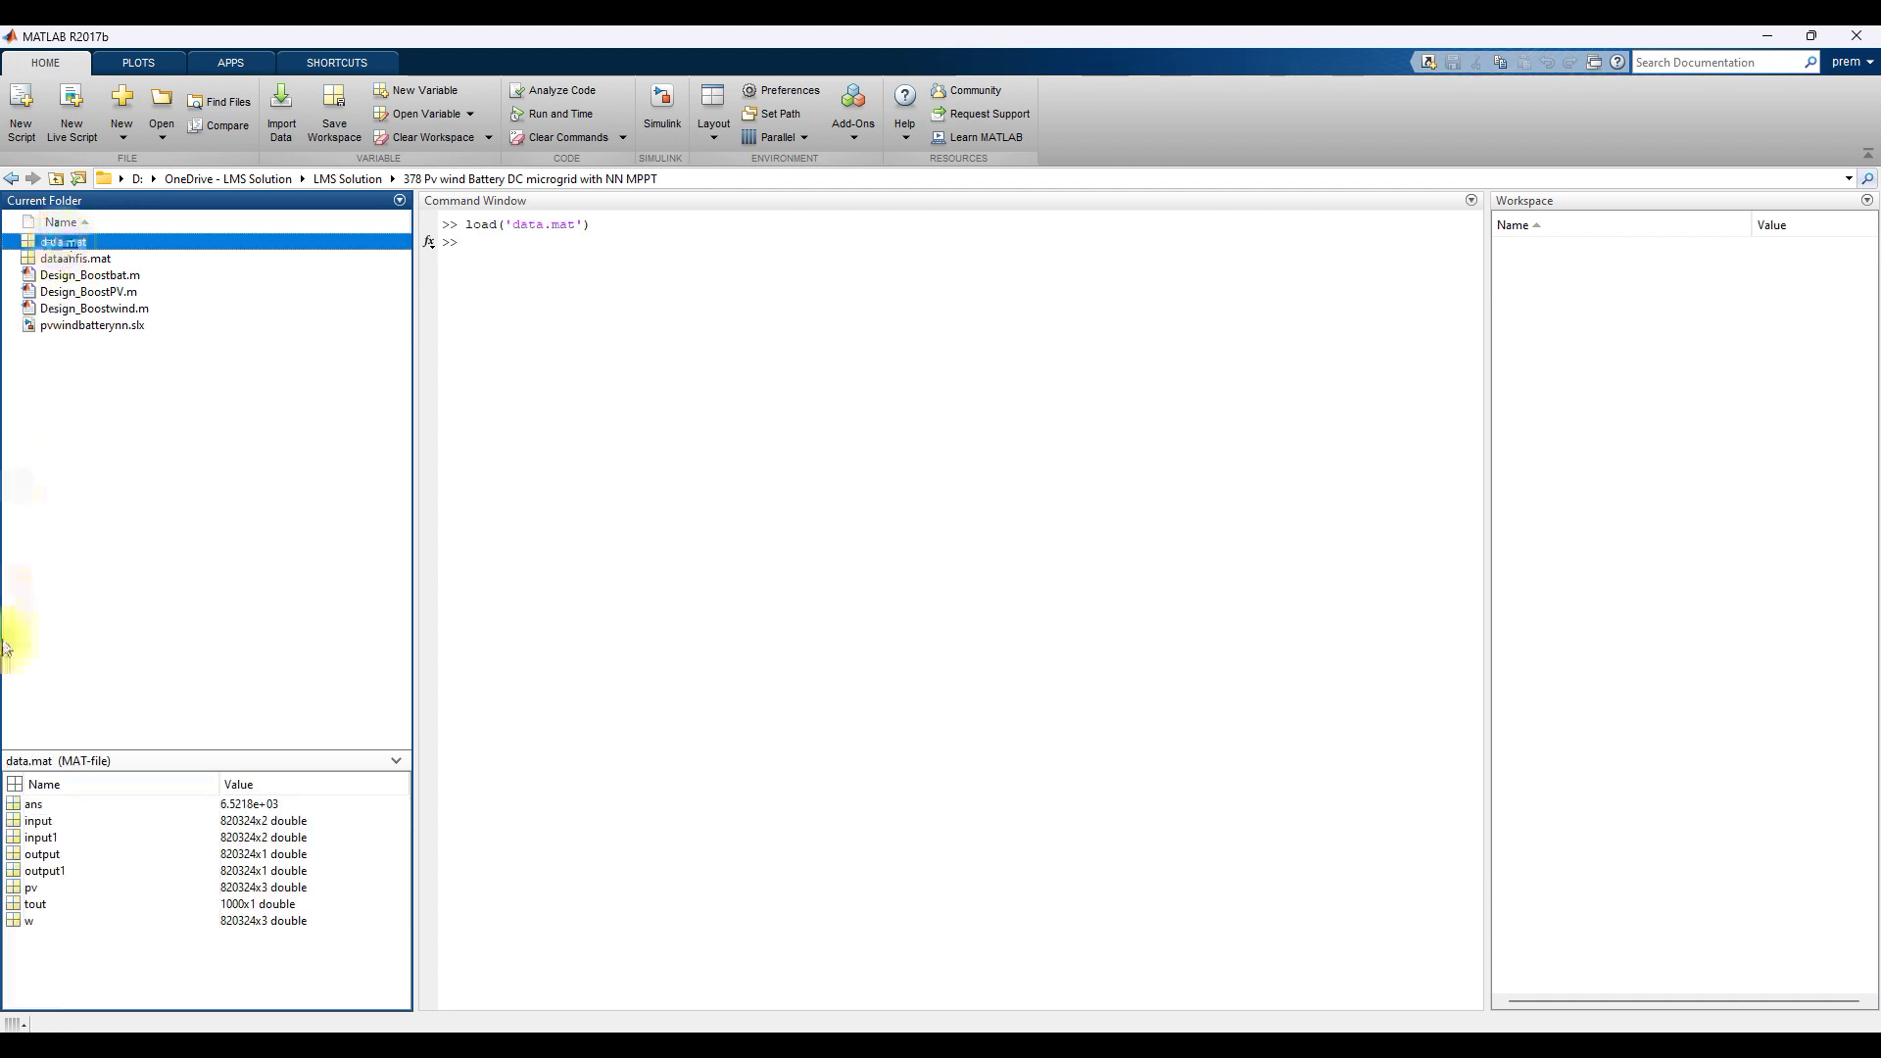
- View the contents of the workspace variables input and input1, closing each one after viewing
{"action": "double_click", "coordinate": [1513, 262]}
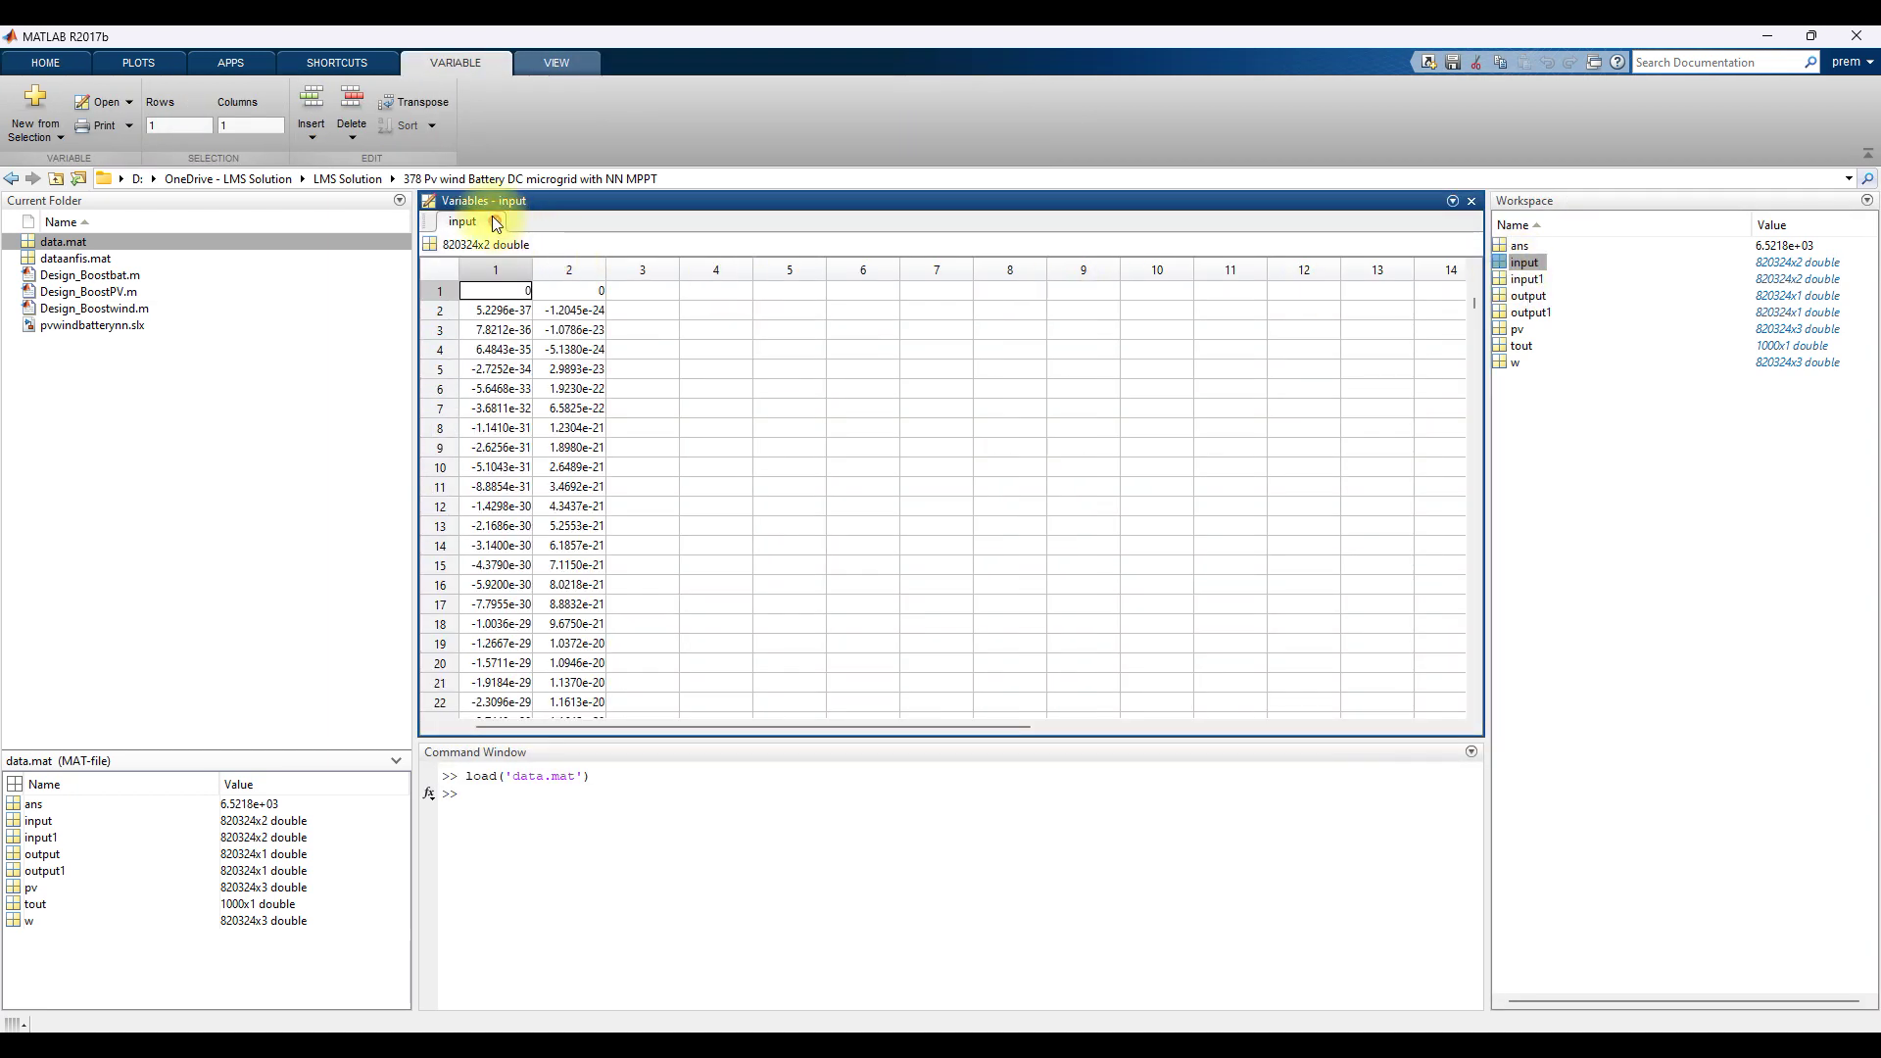
{"action": "left_click", "coordinate": [496, 222]}
{"action": "double_click", "coordinate": [1524, 280]}
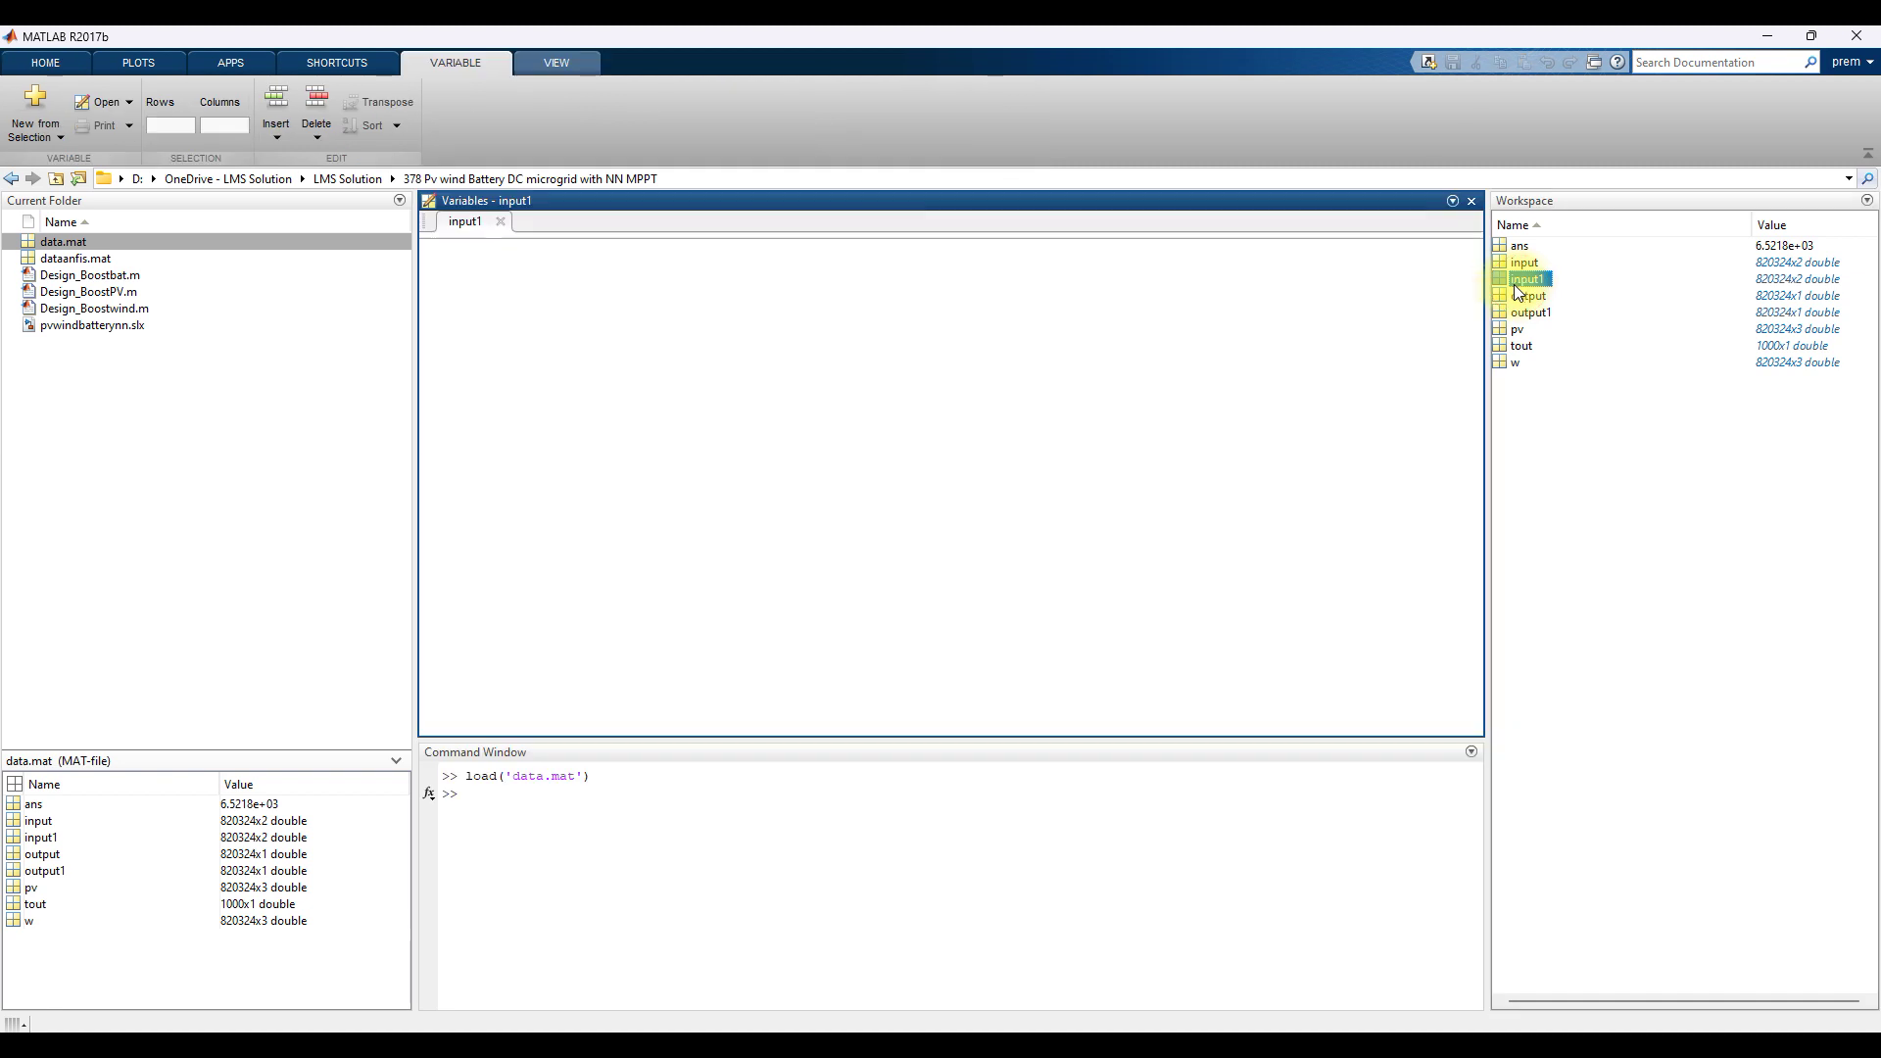
{"action": "left_click", "coordinate": [499, 221]}
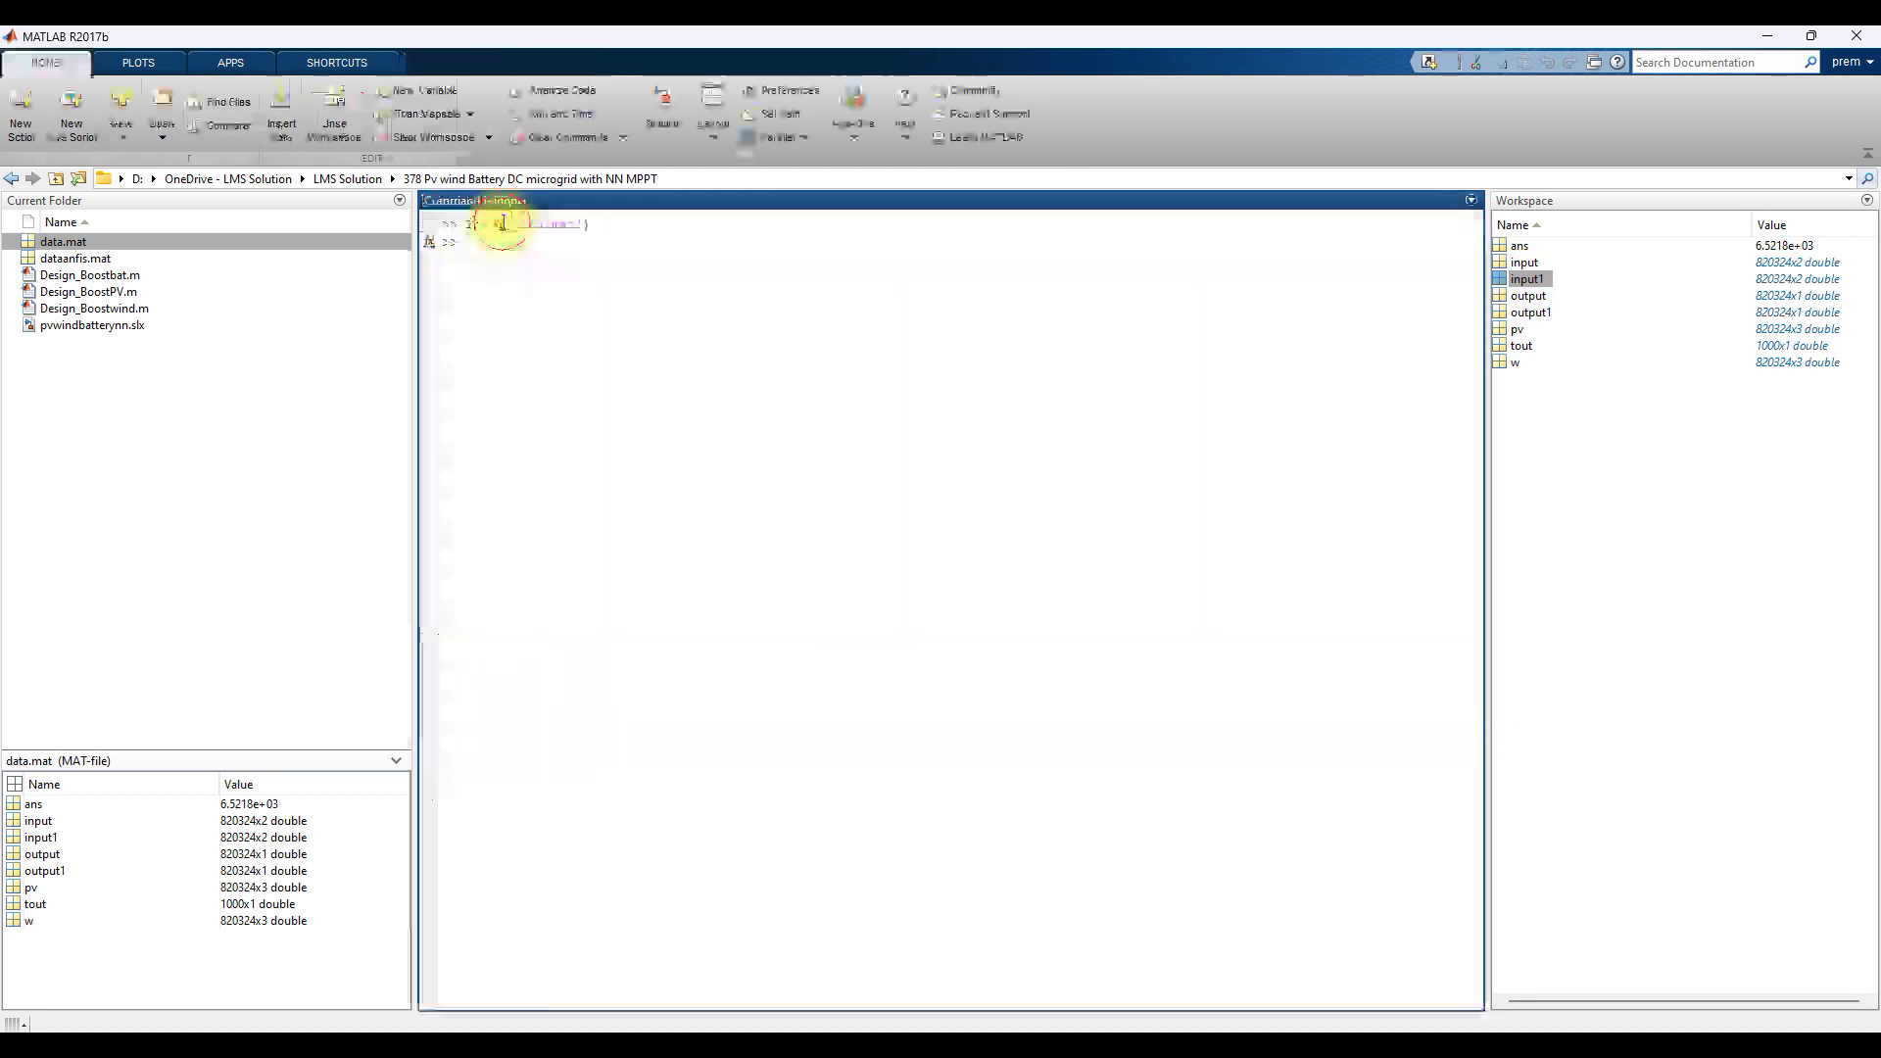
- View the workspace variables output and output1, closing each one, and return to the pvwindbatterynn Simulink model
{"action": "double_click", "coordinate": [1540, 297]}
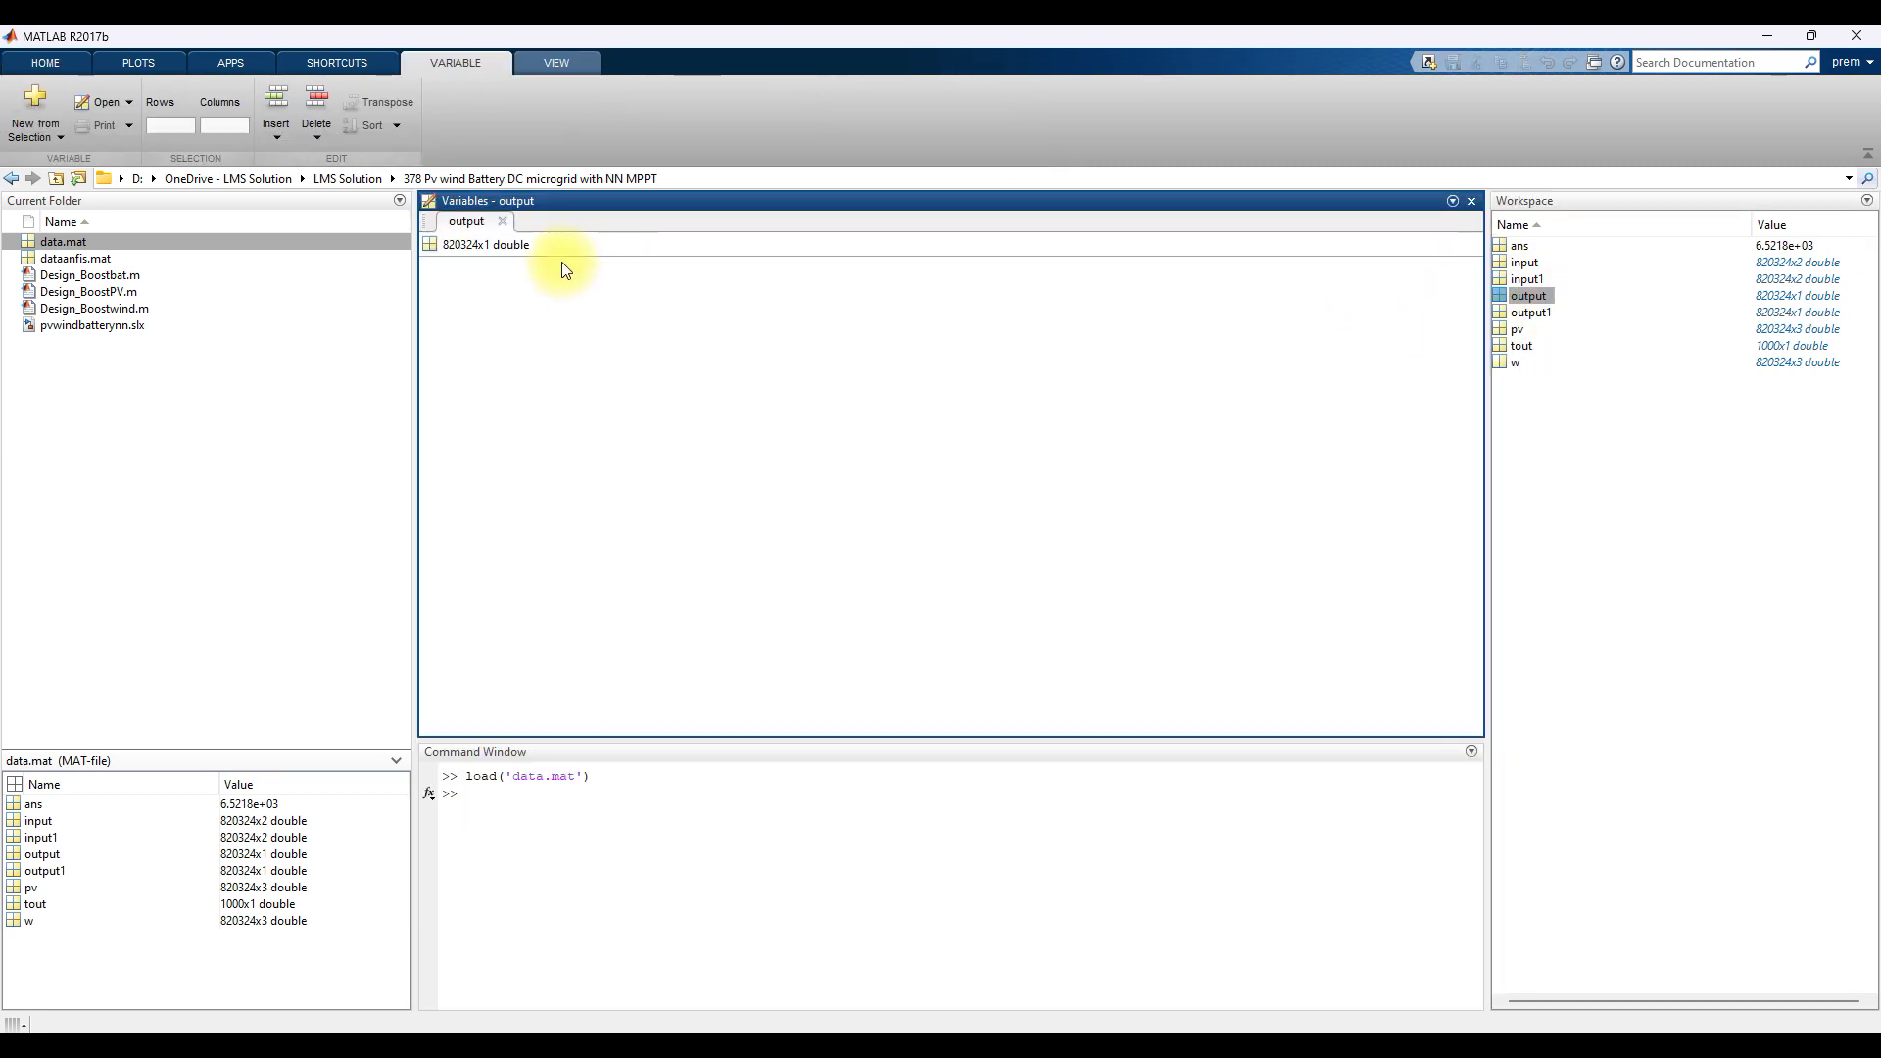
{"action": "left_click", "coordinate": [502, 223]}
{"action": "left_click", "coordinate": [1508, 314]}
{"action": "double_click", "coordinate": [1508, 313]}
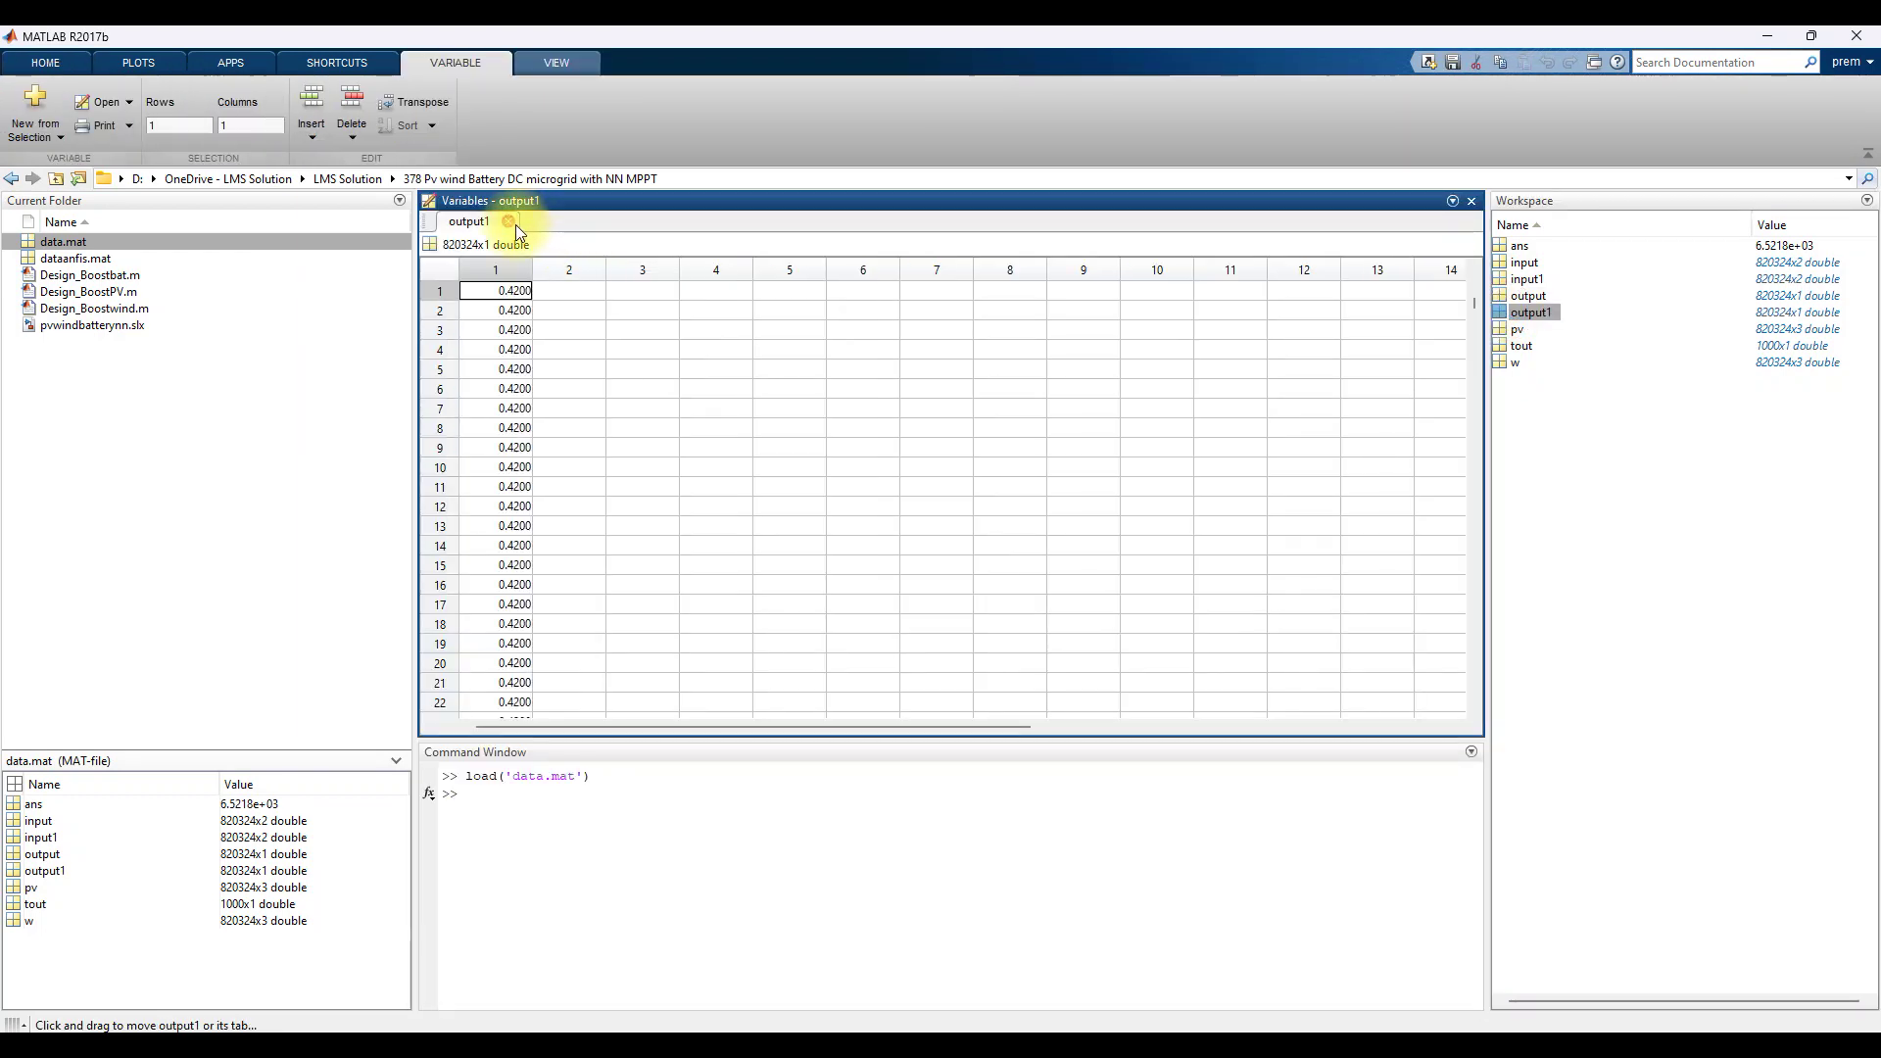
{"action": "left_click", "coordinate": [512, 223]}
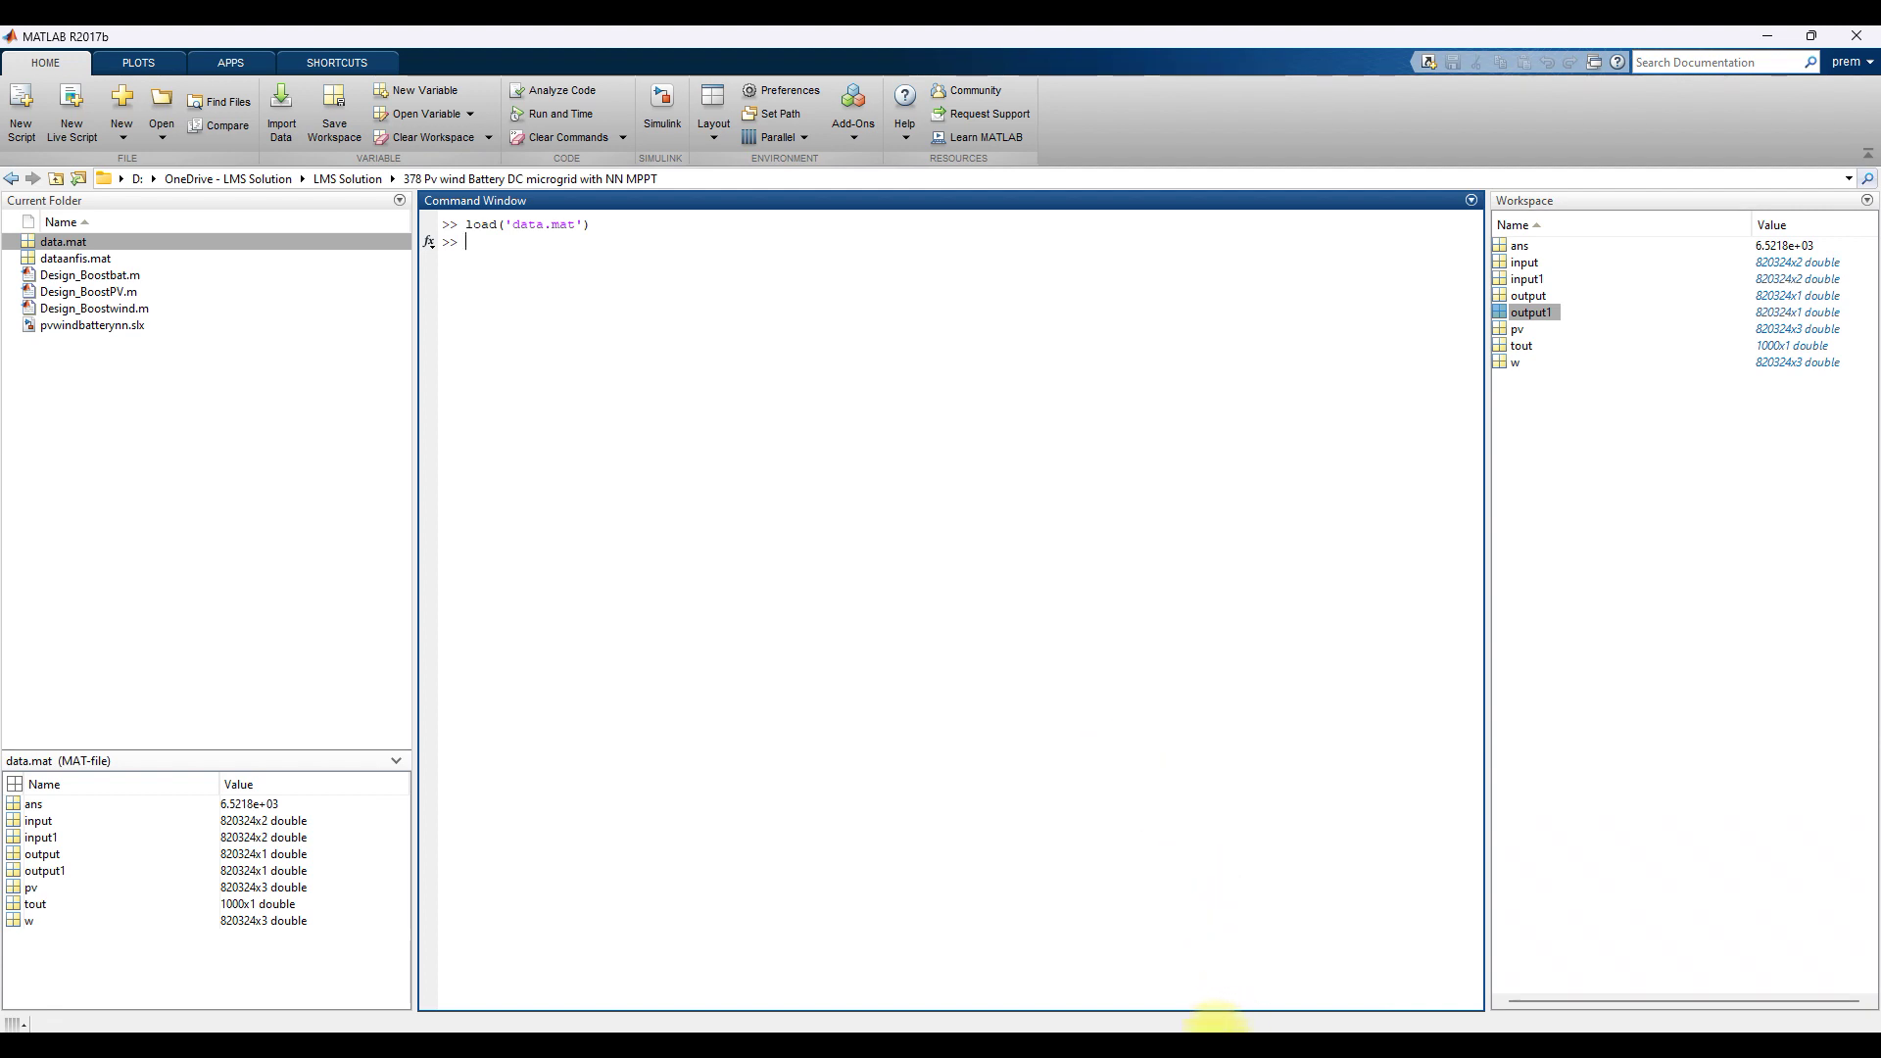
{"action": "mouse_move", "coordinate": [1220, 1027]}
{"action": "left_click", "coordinate": [999, 957]}
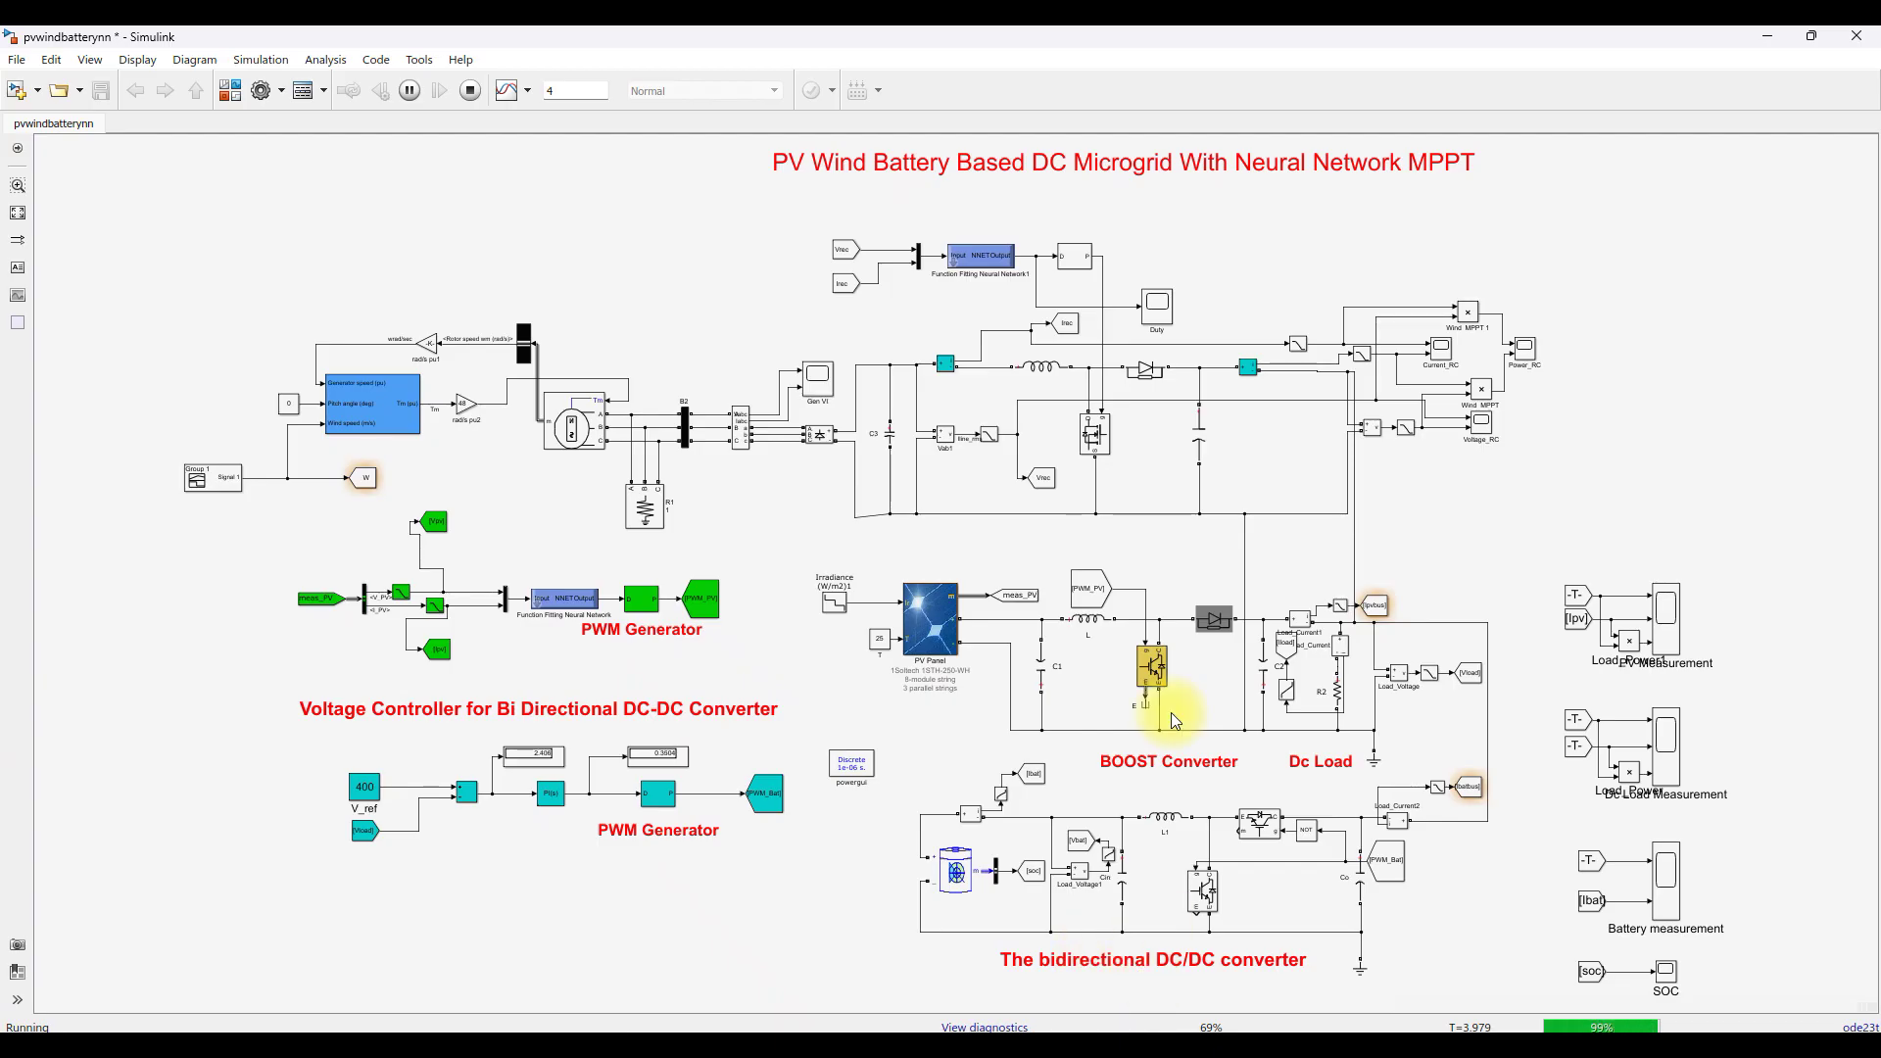